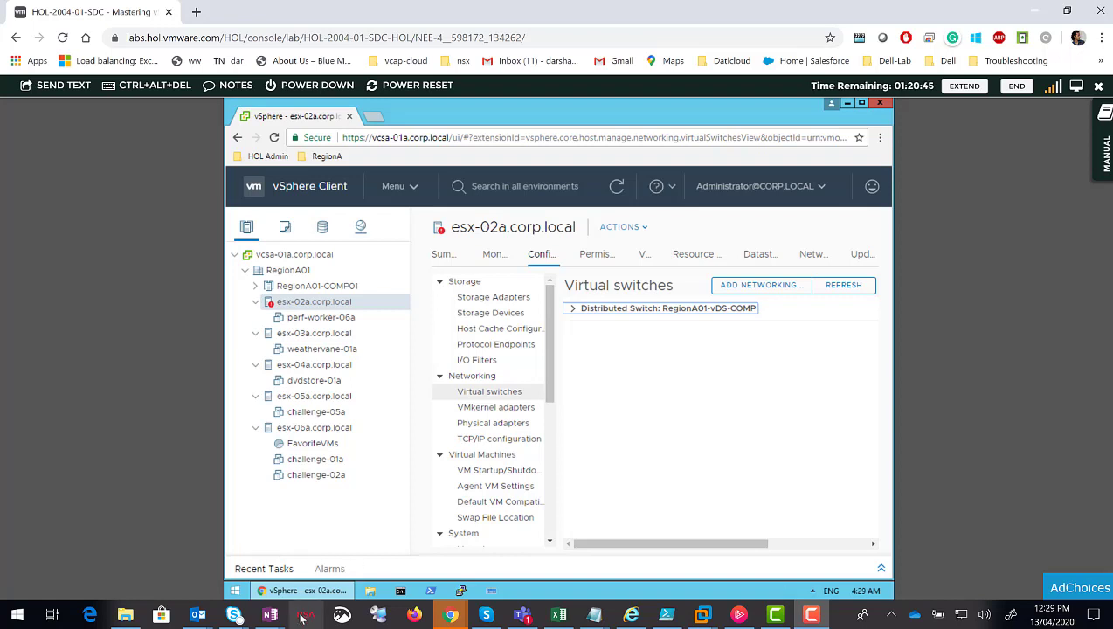
Bring up the OneNote quick note and move it over the vSphere window so its whole drawing area shows
mouse_move(275, 615)
left_click(307, 556)
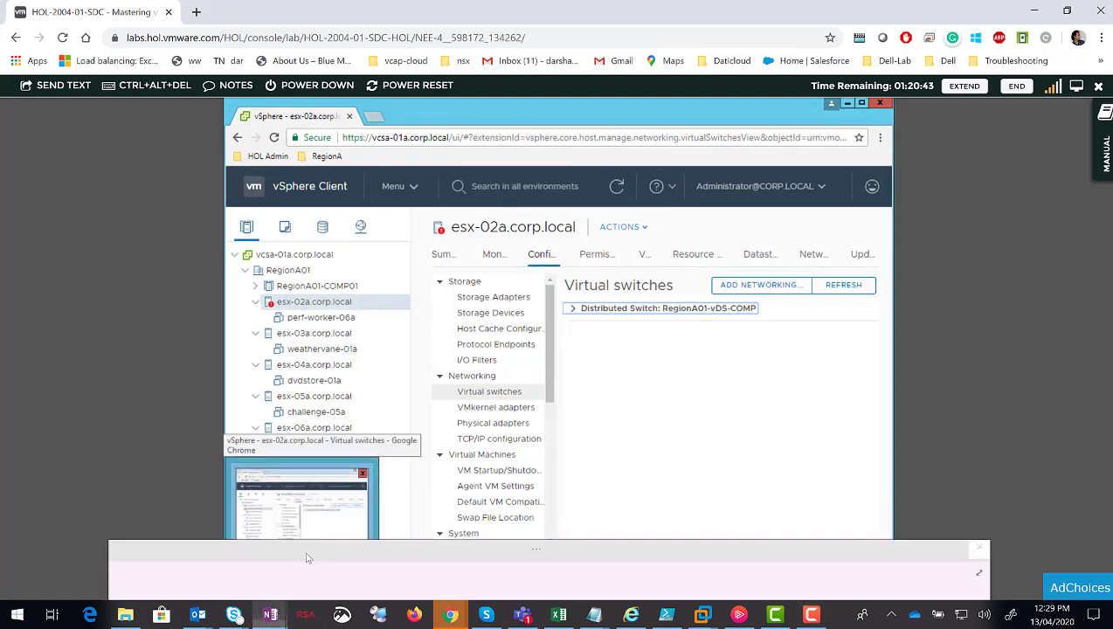
left_click_drag(513, 543, 538, 460)
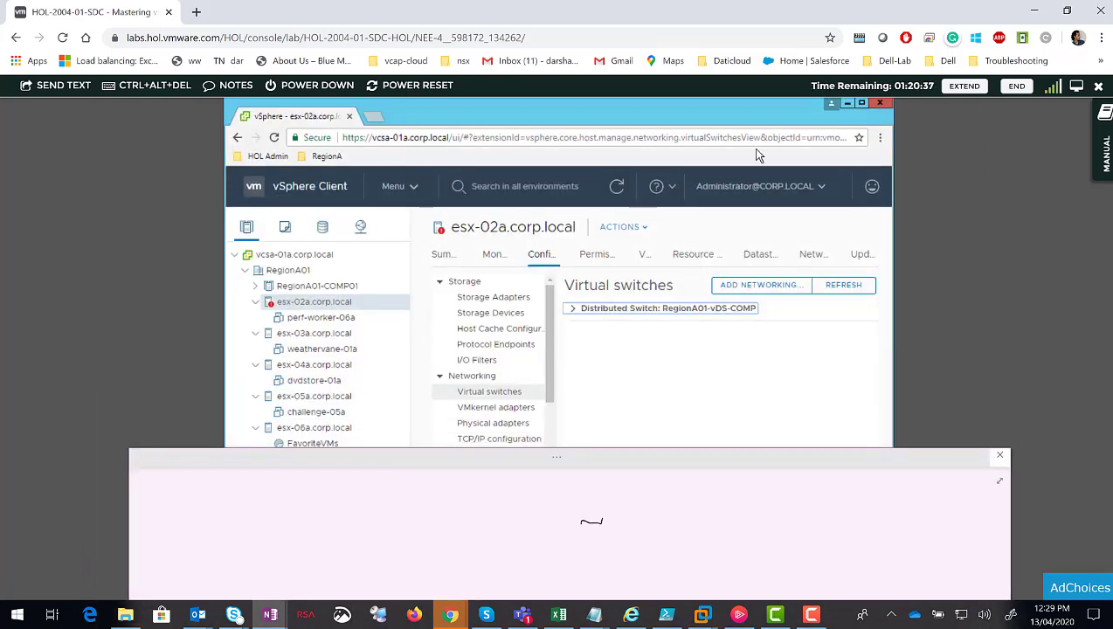
mouse_move(649, 474)
left_mouse_down()
mouse_move(768, 294)
mouse_move(627, 442)
mouse_move(636, 473)
left_mouse_up()
left_click_drag(485, 470, 465, 486)
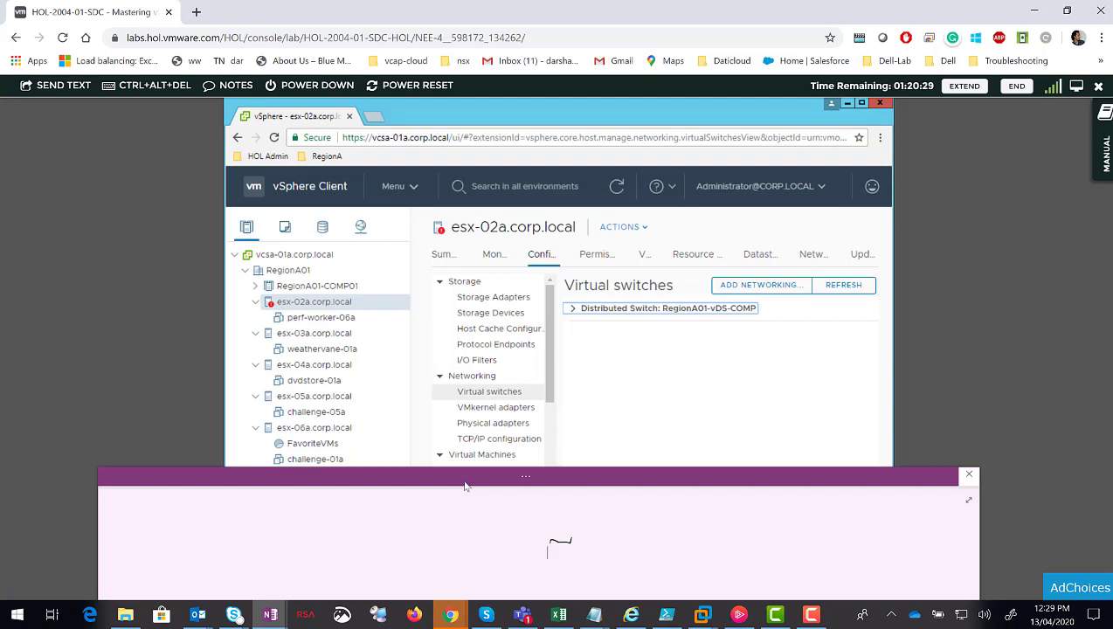
left_click_drag(465, 485, 499, 145)
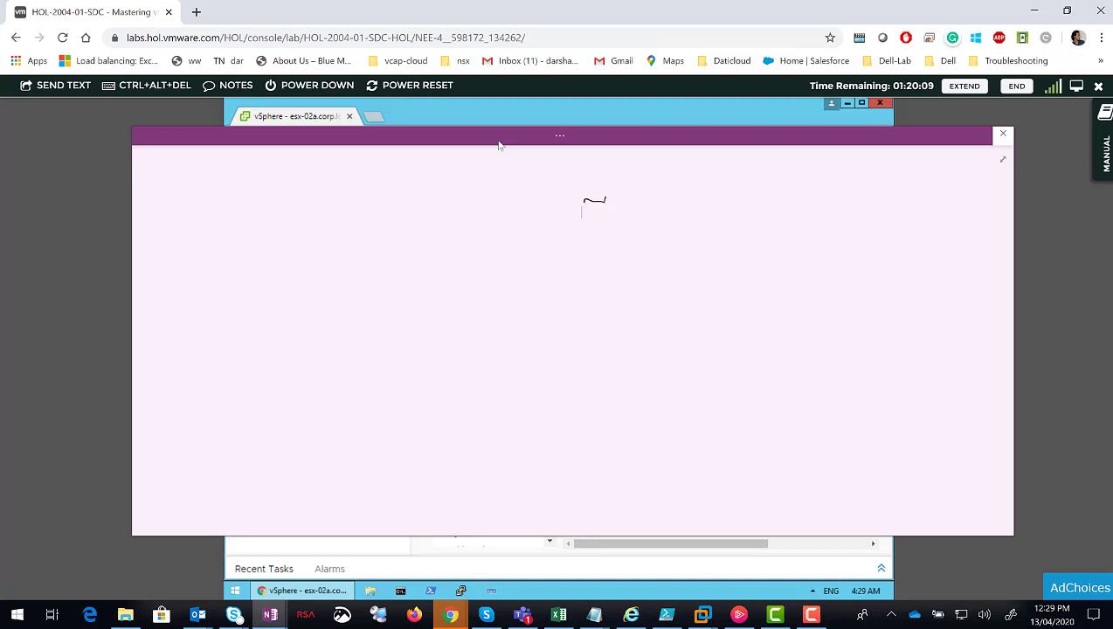
Sketch three host boxes in a diagonal row in the note and a box labelled VC above them
mouse_move(491, 321)
left_mouse_down()
mouse_move(507, 397)
mouse_move(567, 381)
mouse_move(514, 399)
left_mouse_up()
mouse_move(640, 365)
left_mouse_down()
mouse_move(632, 265)
mouse_move(645, 367)
left_mouse_up()
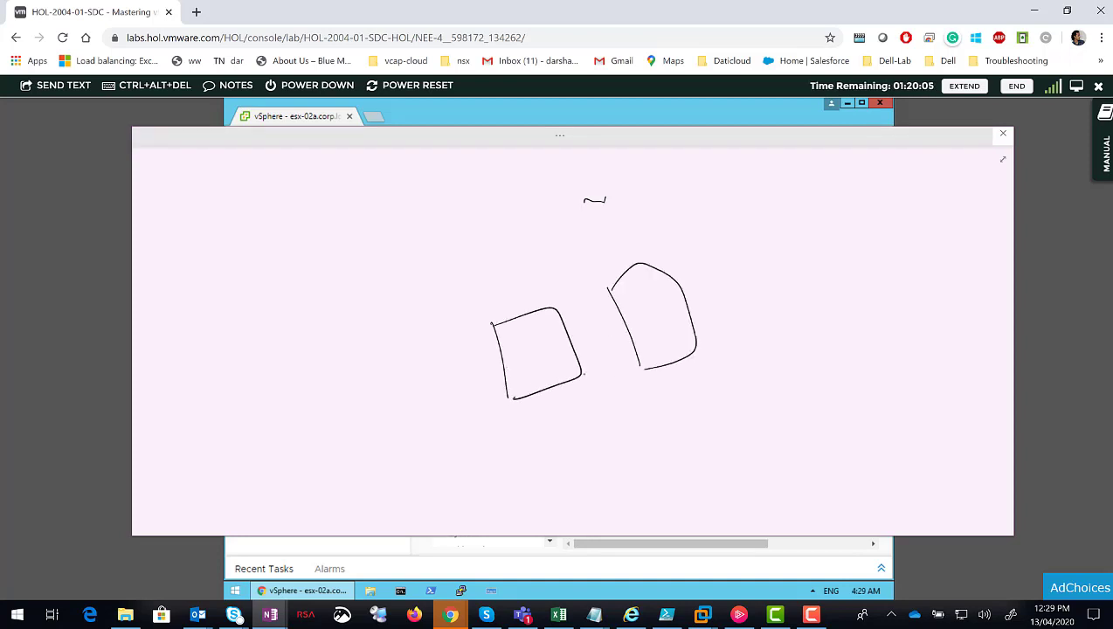
mouse_move(376, 375)
left_mouse_down()
mouse_move(412, 455)
mouse_move(455, 423)
left_mouse_up()
left_click_drag(455, 423, 391, 468)
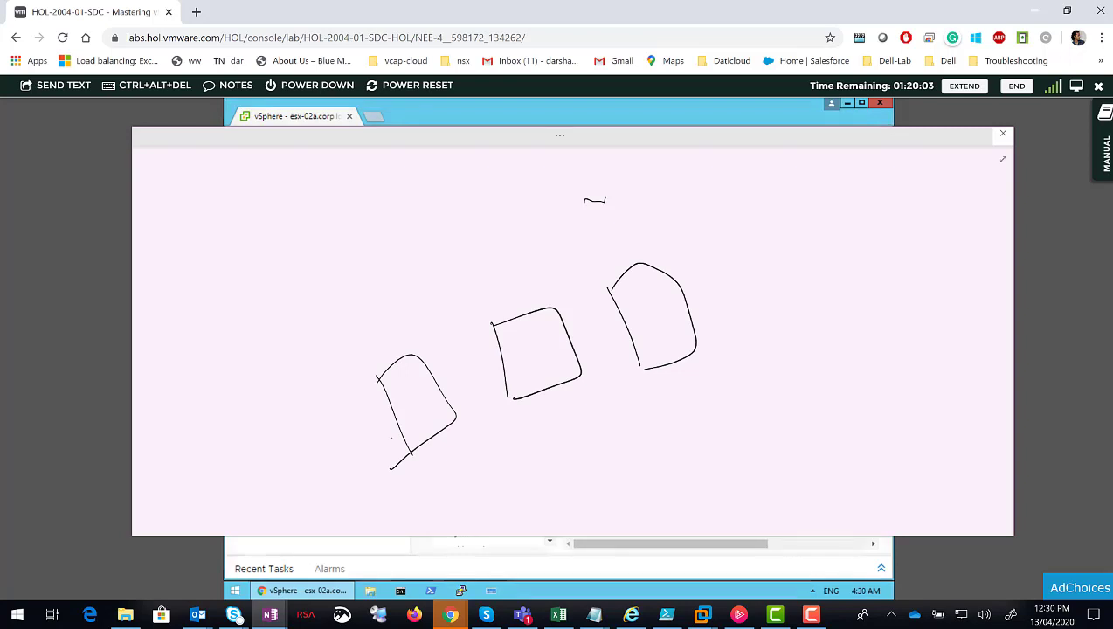
mouse_move(407, 237)
left_mouse_down()
mouse_move(432, 258)
mouse_move(433, 231)
left_mouse_up()
left_click_drag(447, 210, 473, 229)
mouse_move(399, 232)
left_mouse_down()
mouse_move(423, 274)
mouse_move(400, 237)
left_mouse_up()
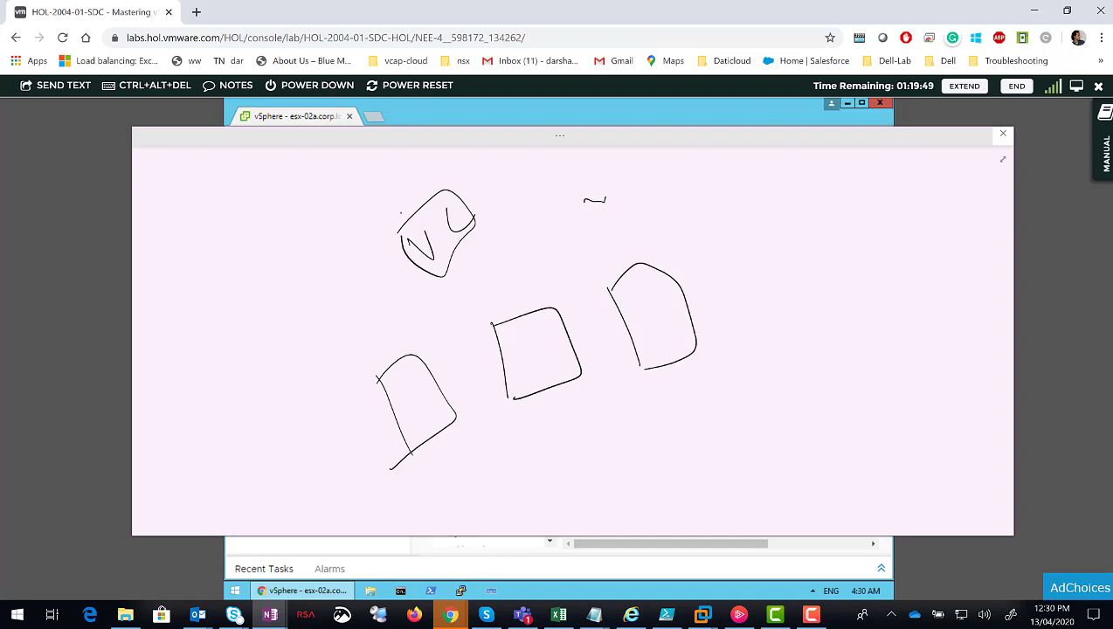
Draw a small switch box beside each of the three host boxes
mouse_move(701, 275)
left_mouse_down()
mouse_move(717, 306)
mouse_move(735, 244)
mouse_move(718, 299)
left_mouse_up()
mouse_move(577, 333)
left_mouse_down()
mouse_move(619, 316)
mouse_move(592, 354)
left_mouse_up()
mouse_move(479, 449)
left_mouse_down()
mouse_move(505, 408)
mouse_move(480, 448)
left_mouse_up()
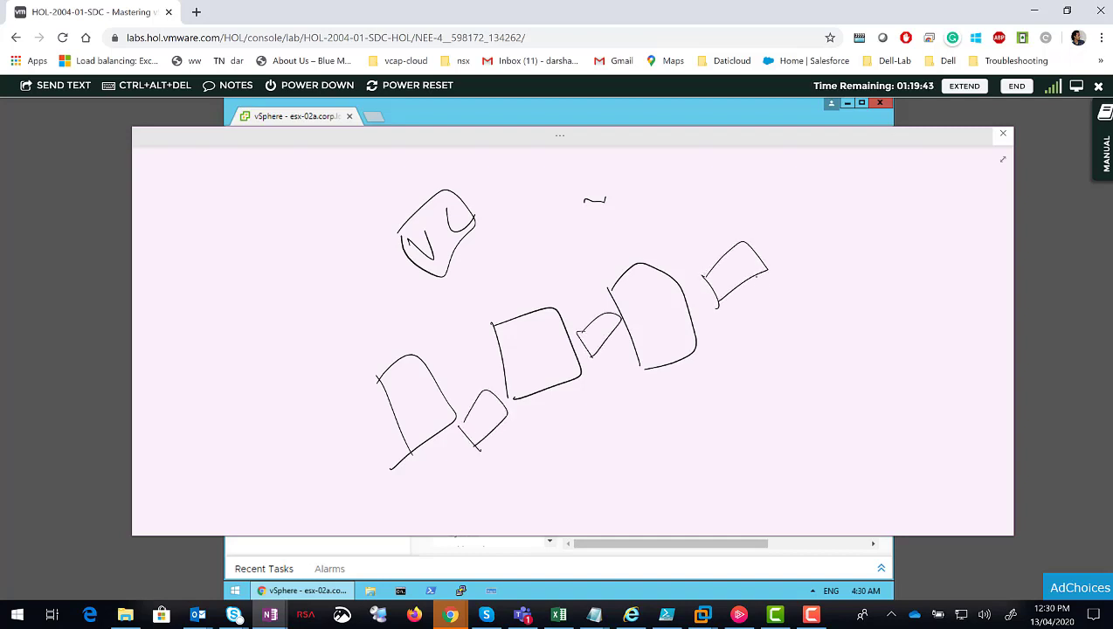
Attach a boxed VLAN 100 label with a connecting line to each of the three small switch boxes
left_click_drag(752, 278, 801, 296)
mouse_move(787, 276)
left_mouse_down()
mouse_move(869, 253)
mouse_move(811, 293)
left_mouse_up()
left_click_drag(803, 275, 817, 275)
left_click_drag(822, 265, 867, 246)
mouse_move(601, 349)
left_mouse_down()
mouse_move(654, 394)
mouse_move(745, 345)
left_mouse_up()
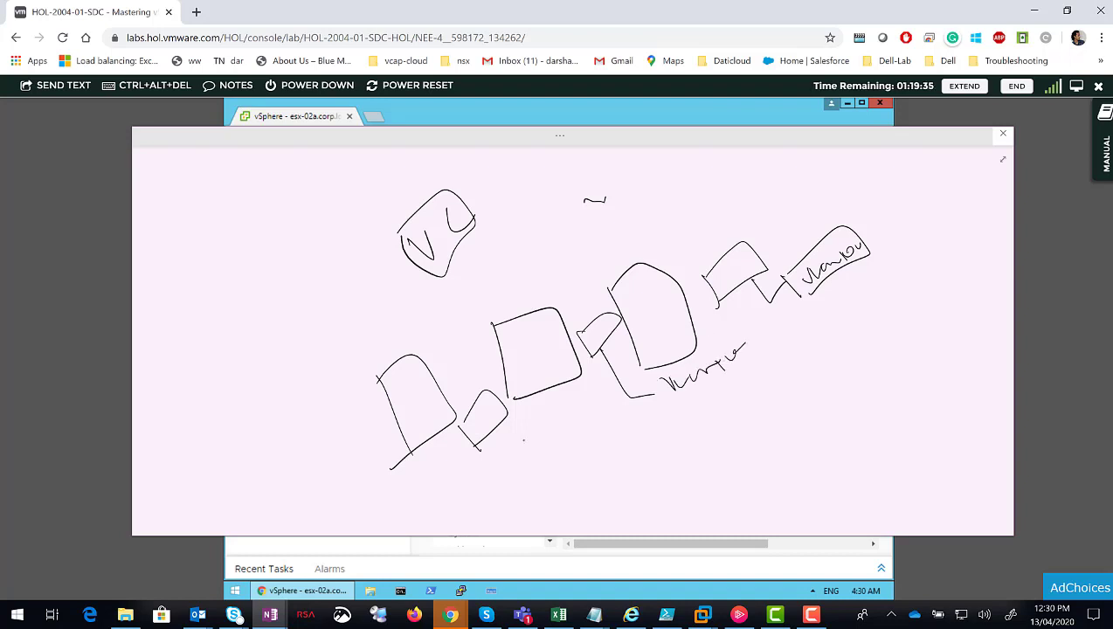
mouse_move(509, 416)
left_mouse_down()
mouse_move(540, 446)
mouse_move(615, 407)
mouse_move(552, 461)
left_mouse_up()
mouse_move(665, 365)
left_mouse_down()
mouse_move(688, 400)
mouse_move(742, 341)
mouse_move(688, 405)
left_mouse_up()
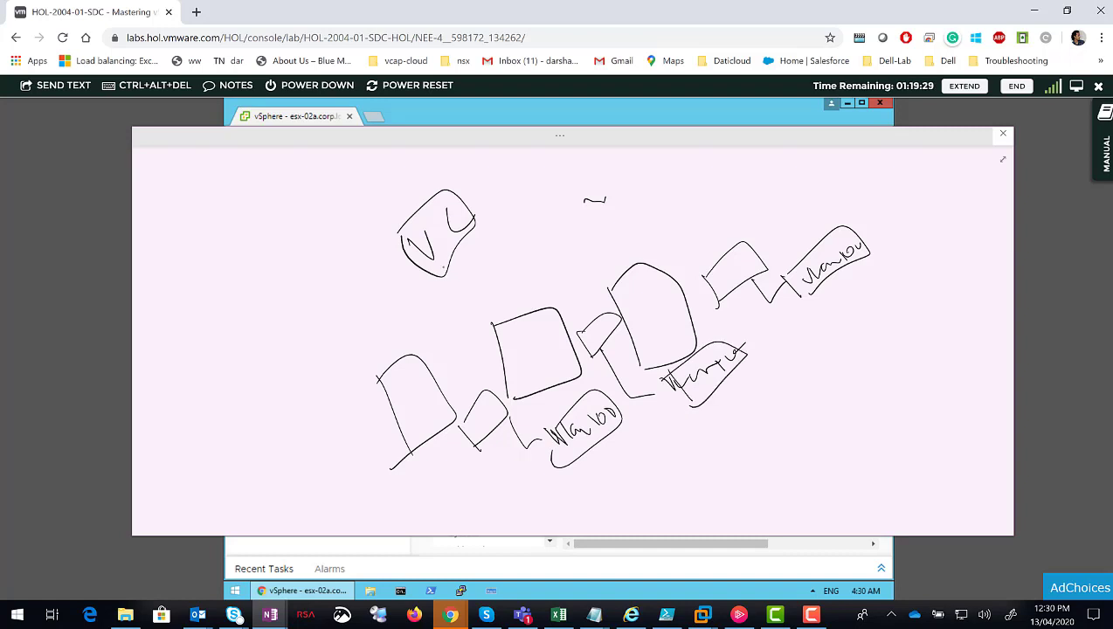
Draw lines connecting the VC box to each of the three host boxes
mouse_move(456, 252)
left_mouse_down()
mouse_move(418, 400)
mouse_move(514, 347)
left_mouse_up()
left_click_drag(478, 225, 602, 305)
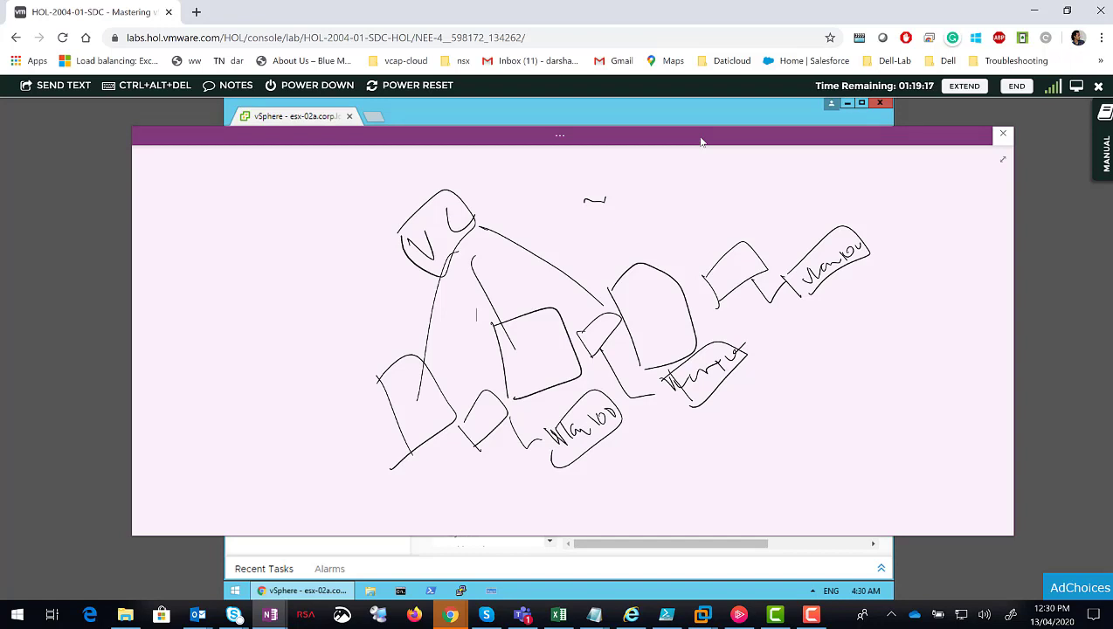
left_click_drag(700, 141, 671, 139)
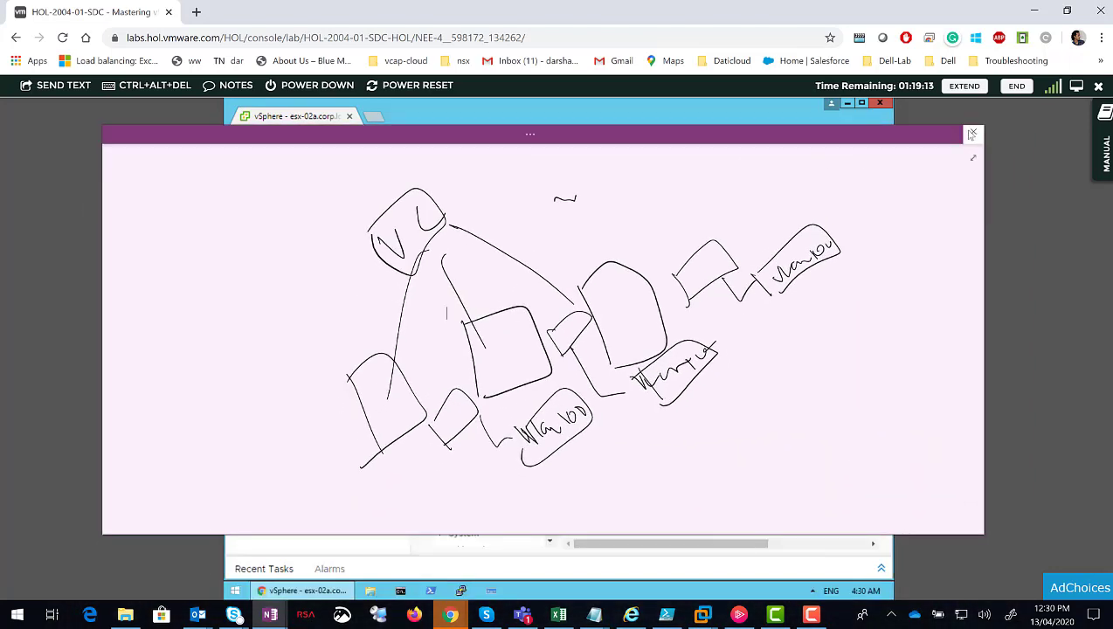
Open a new OneNote quick note and draw a box labelled VC in it
left_click(270, 615)
right_click(270, 615)
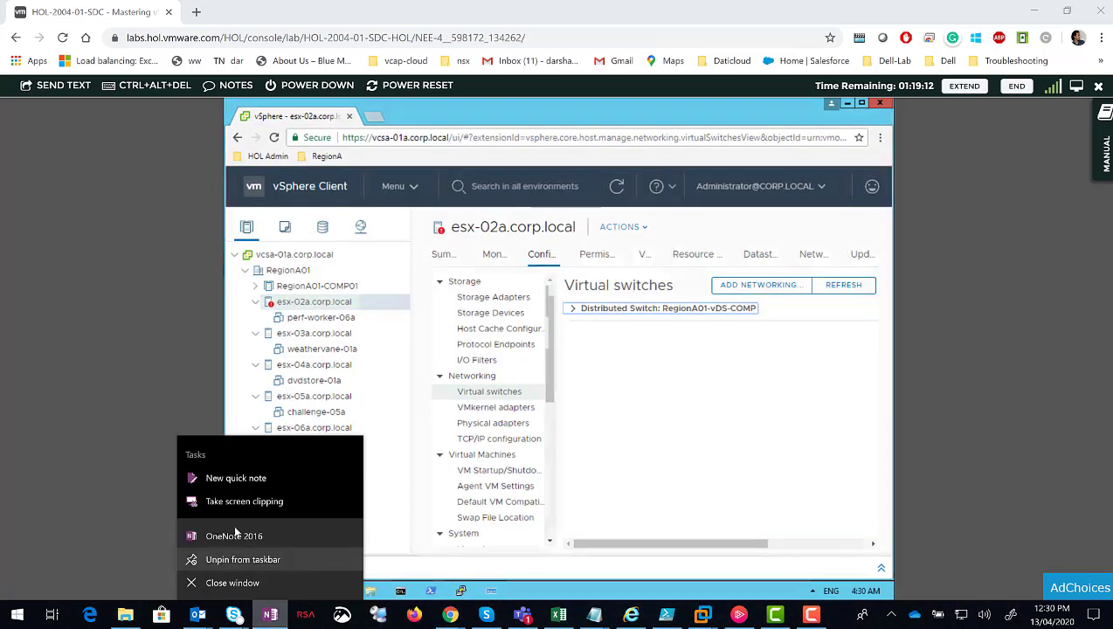
left_click(237, 478)
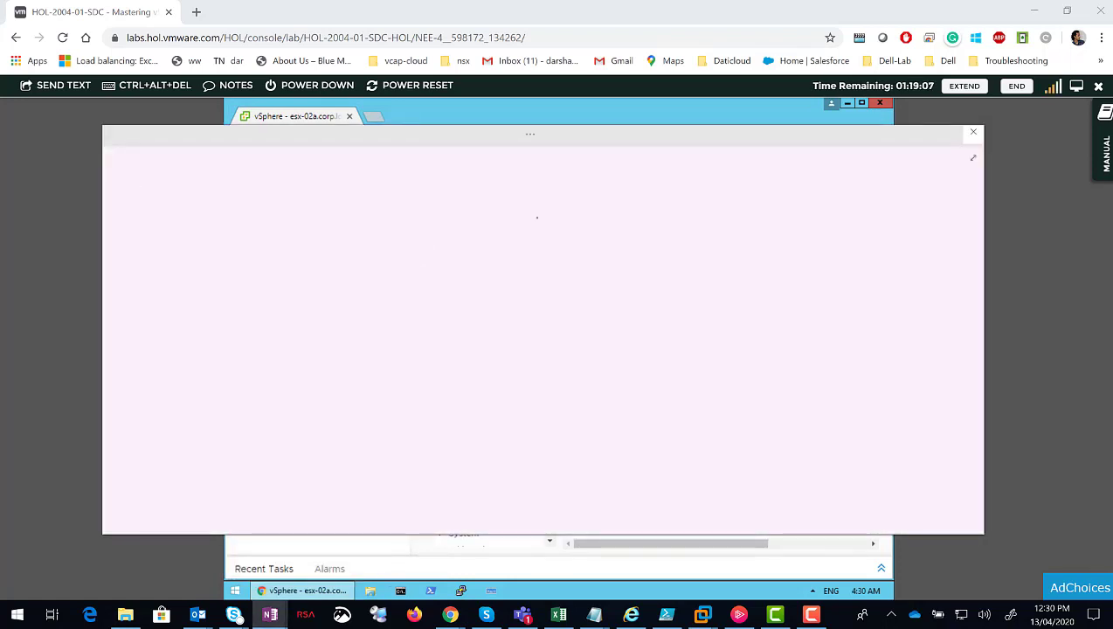
mouse_move(553, 204)
left_mouse_down()
mouse_move(562, 264)
mouse_move(594, 218)
left_mouse_up()
mouse_move(607, 218)
left_mouse_down()
mouse_move(599, 229)
mouse_move(609, 221)
left_mouse_up()
Sketch three host boxes in a diagonal row below the VC box in the new note
left_click_drag(539, 360, 560, 409)
left_click_drag(540, 371, 560, 407)
left_click_drag(619, 325, 637, 359)
mouse_move(690, 280)
left_mouse_down()
mouse_move(713, 325)
mouse_move(764, 286)
mouse_move(711, 325)
left_mouse_up()
left_click(711, 297)
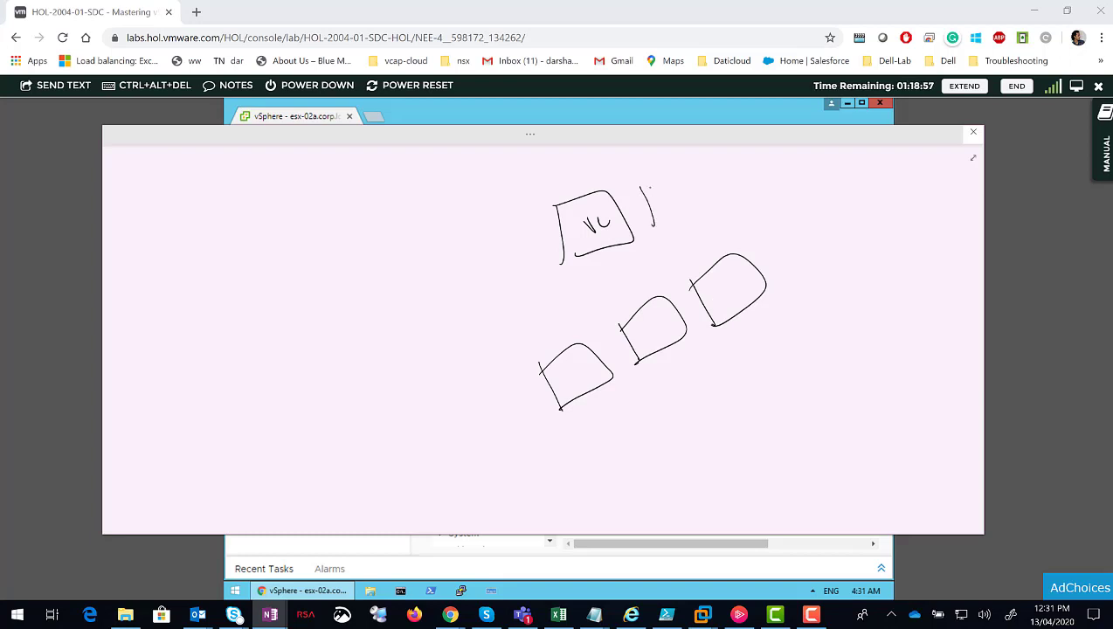
Draw a box labelled dvs beside the VC box and attach three small stacked boxes to it
left_click_drag(646, 184, 651, 225)
left_click_drag(650, 173, 655, 225)
left_click_drag(663, 185, 690, 199)
left_click_drag(699, 178, 693, 200)
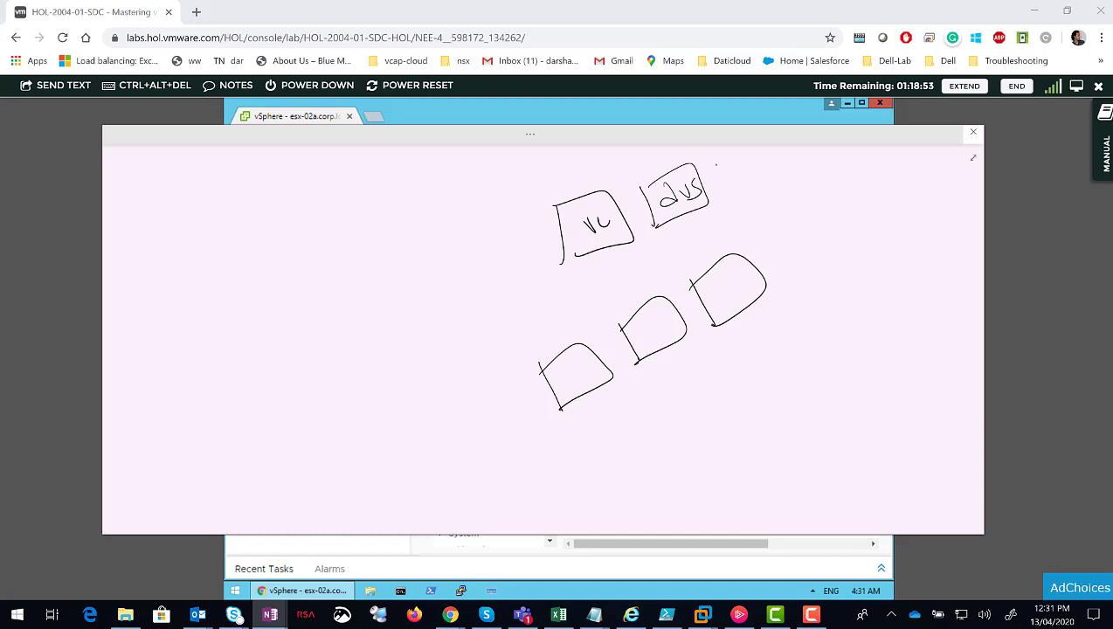
mouse_move(709, 177)
left_mouse_down()
mouse_move(728, 166)
mouse_move(756, 178)
mouse_move(725, 200)
left_mouse_up()
mouse_move(774, 172)
left_mouse_down()
mouse_move(752, 206)
mouse_move(775, 213)
left_mouse_up()
left_click_drag(769, 213, 775, 229)
mouse_move(772, 215)
left_mouse_down()
mouse_move(807, 199)
mouse_move(771, 237)
left_mouse_up()
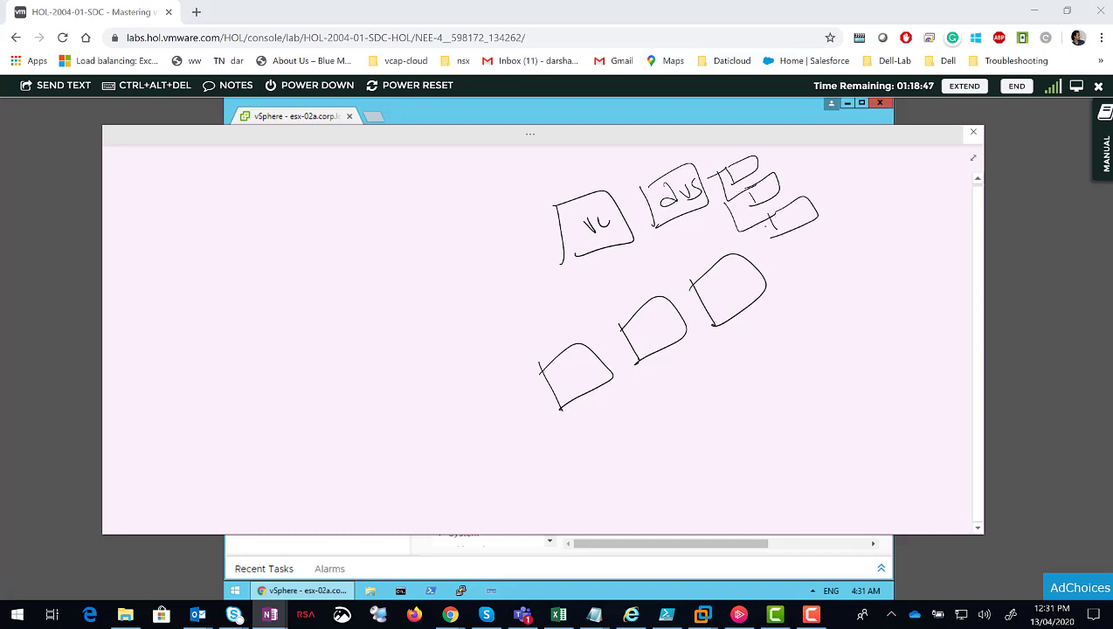
Connect the dvs box to the three host boxes with lines and close the note
mouse_move(667, 220)
left_mouse_down()
mouse_move(550, 368)
mouse_move(645, 311)
mouse_move(691, 231)
mouse_move(713, 256)
left_mouse_up()
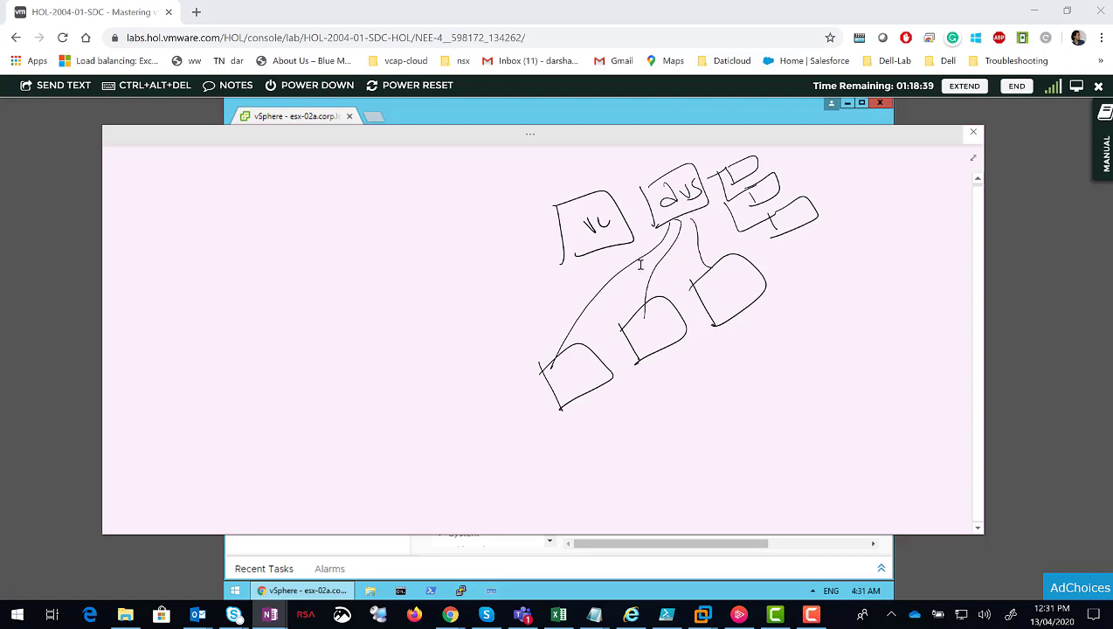
left_click(973, 132)
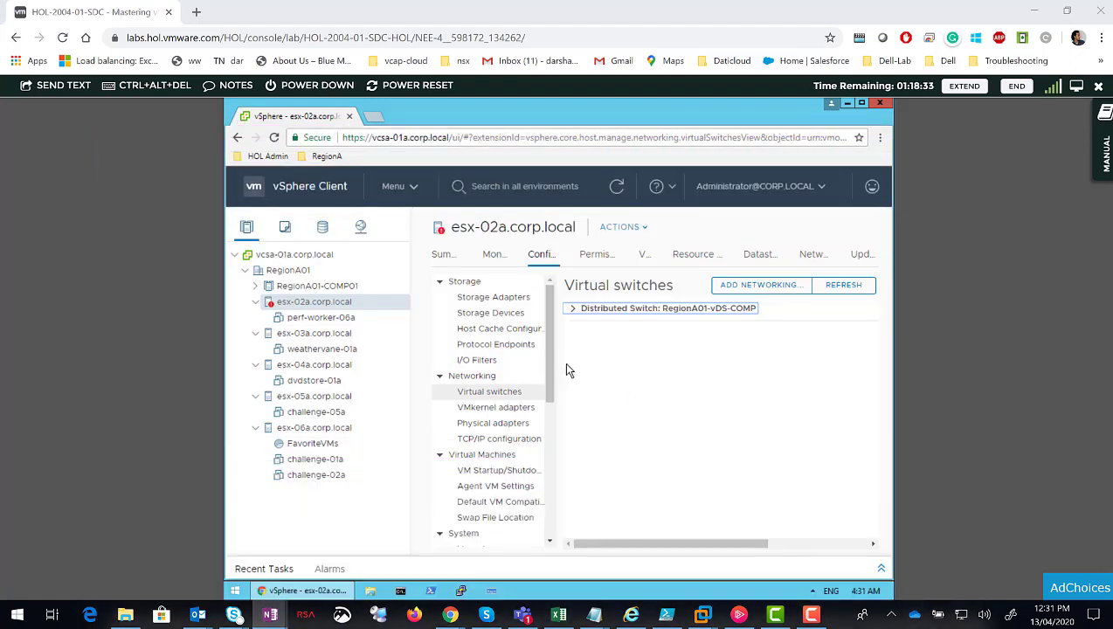
Examine the physical adapters of esx-02a.corp.local, including the details of vmnic1, and show the lab console in full screen
left_click(506, 427)
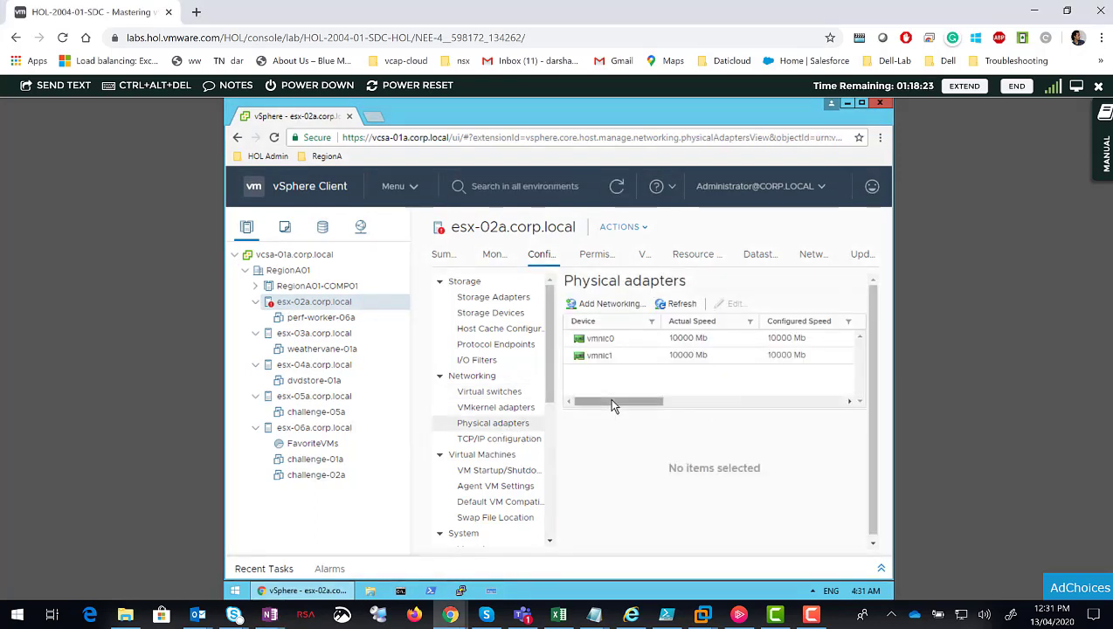
left_click_drag(610, 401, 568, 403)
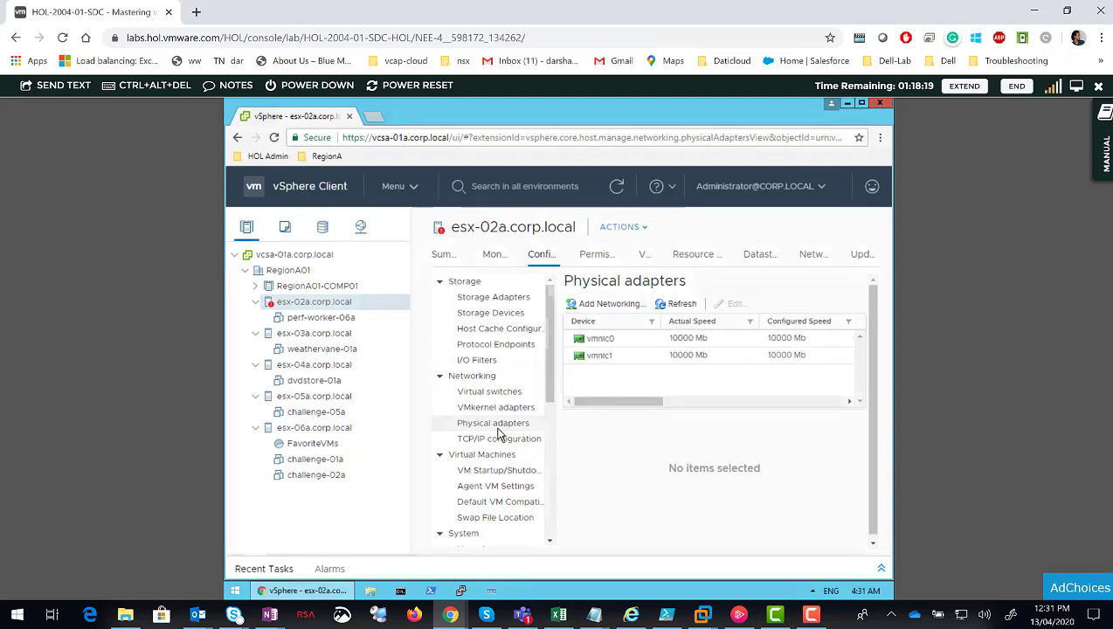
left_click(651, 358)
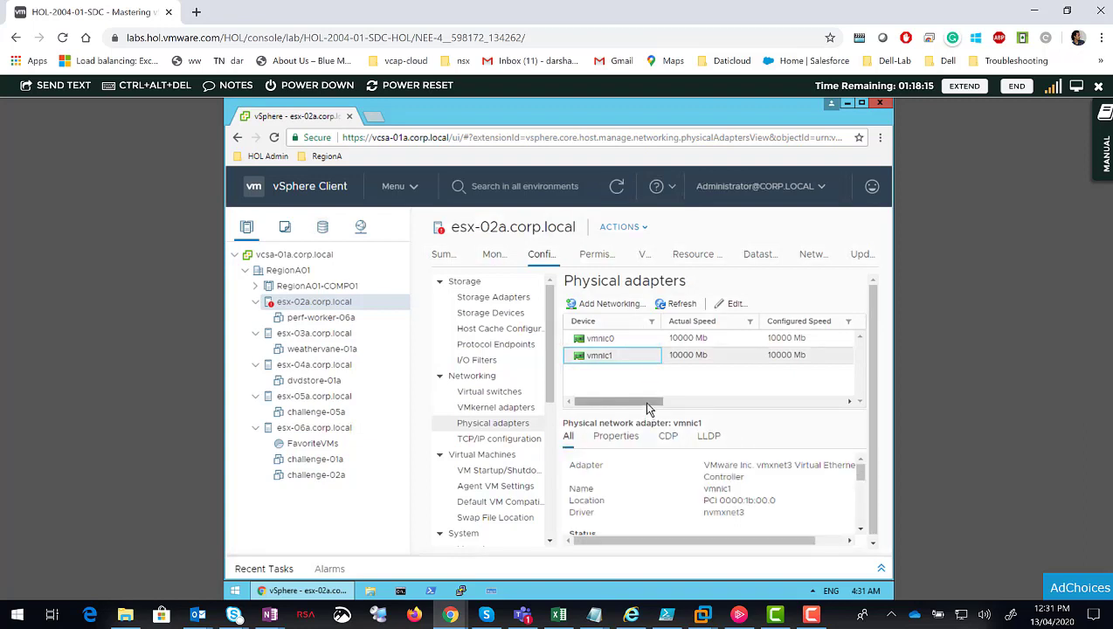
left_click_drag(648, 406, 735, 404)
left_click(734, 404)
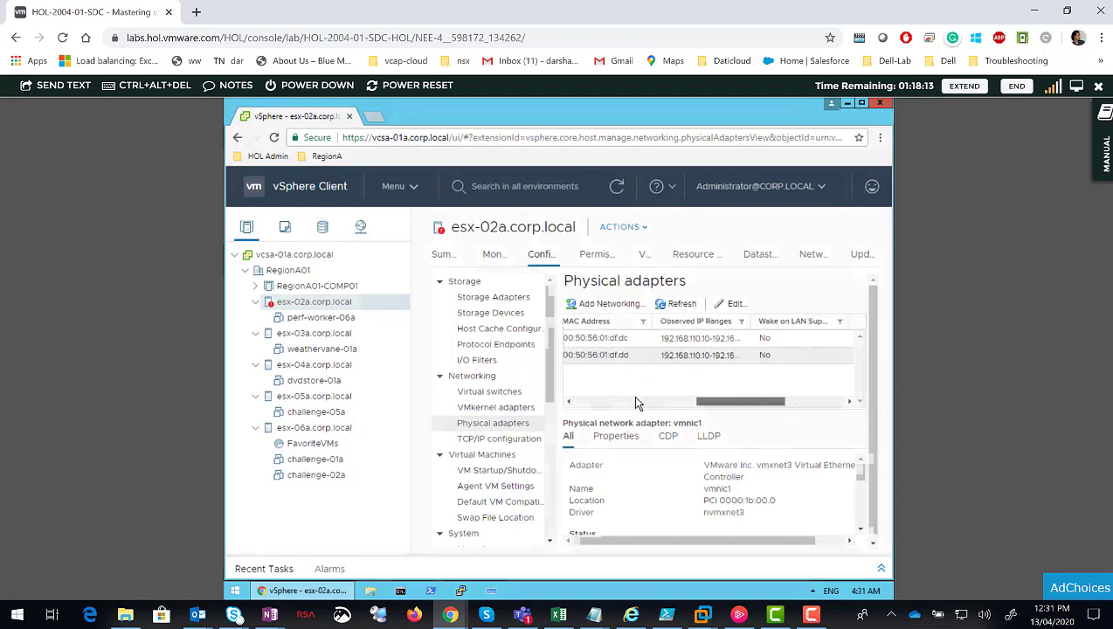
left_click(1076, 86)
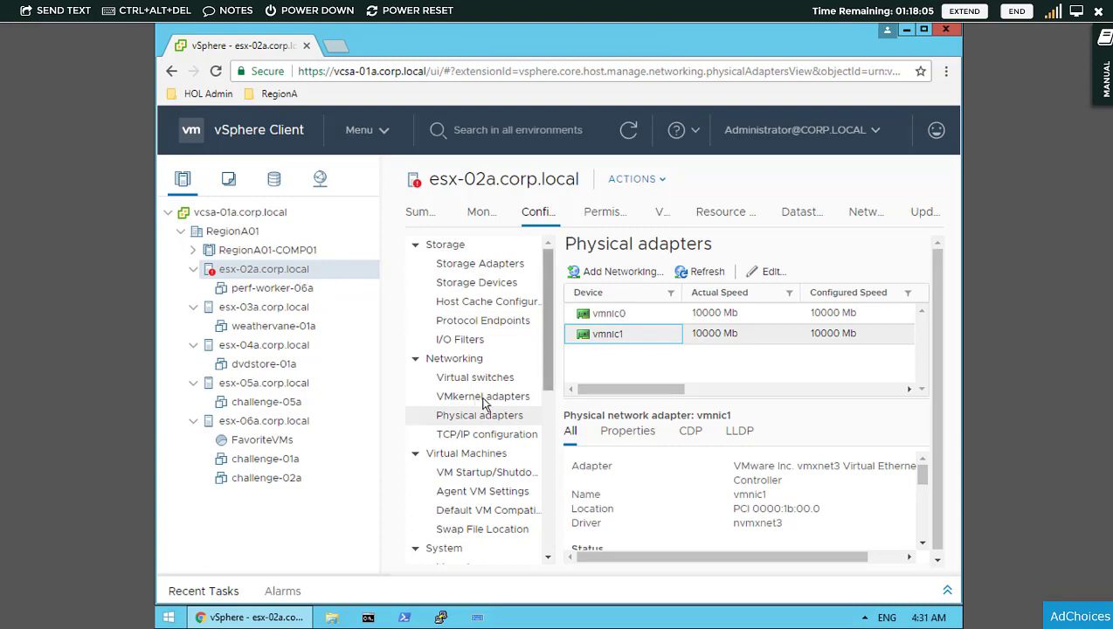
Start adding networking from the virtual switches of esx-02a.corp.local, with VMkernel Network Adapter as the connection type
left_click(510, 381)
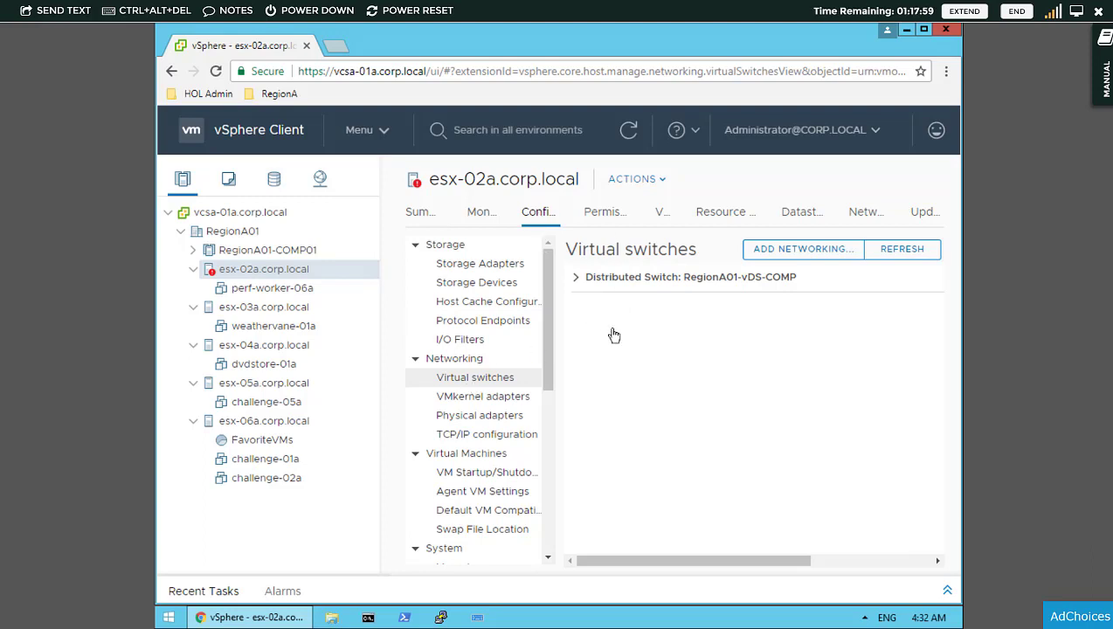
left_click(790, 255)
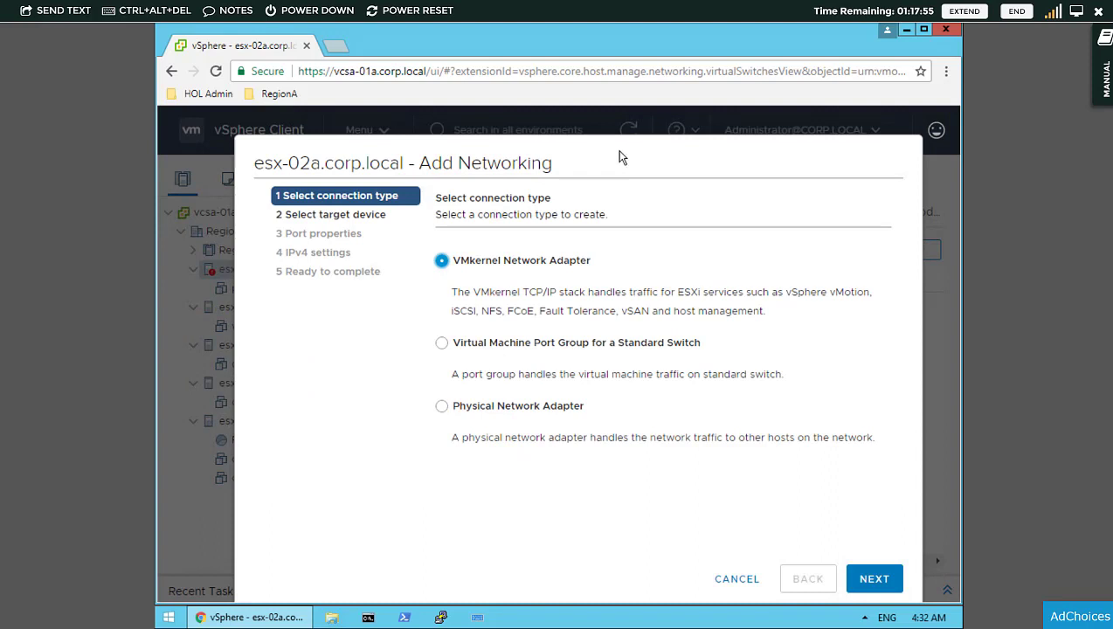
left_click_drag(619, 153, 592, 123)
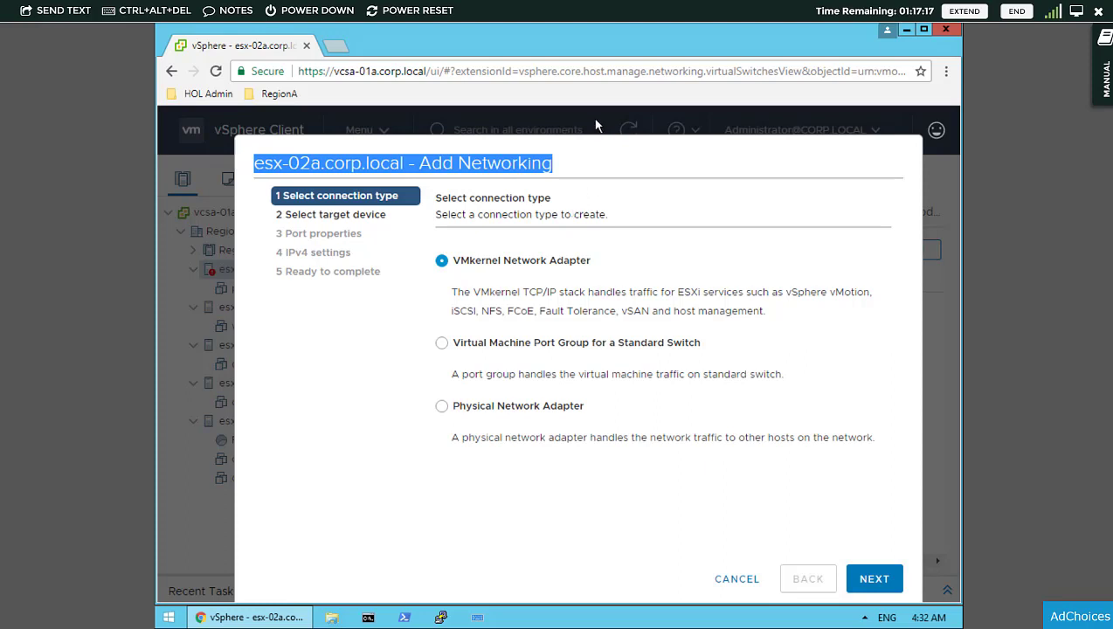
left_click_drag(605, 140, 578, 111)
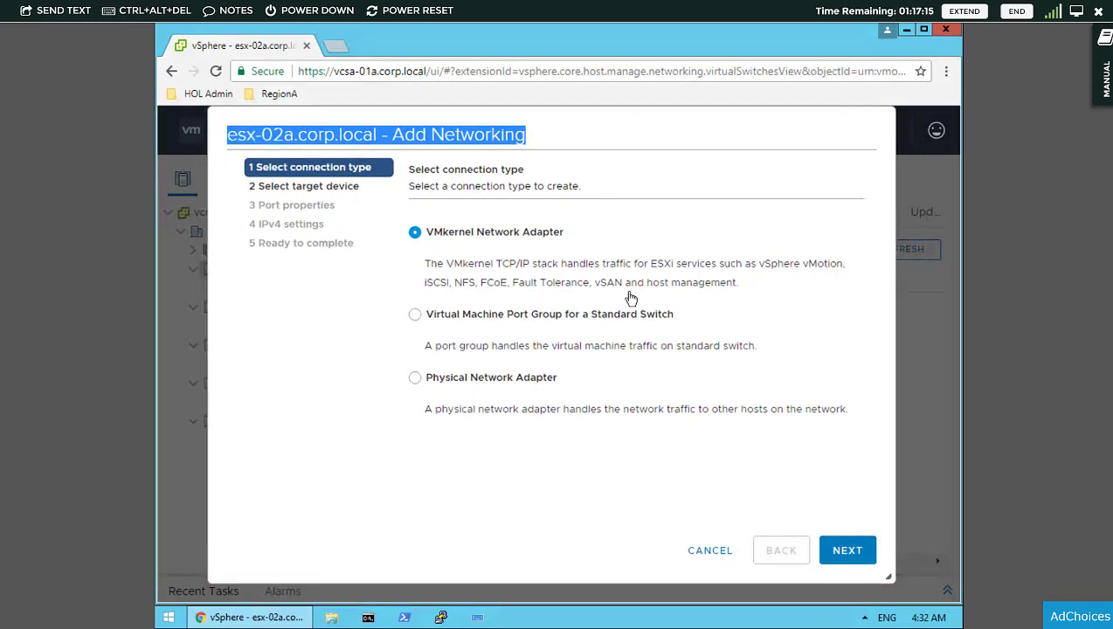
left_click(826, 557)
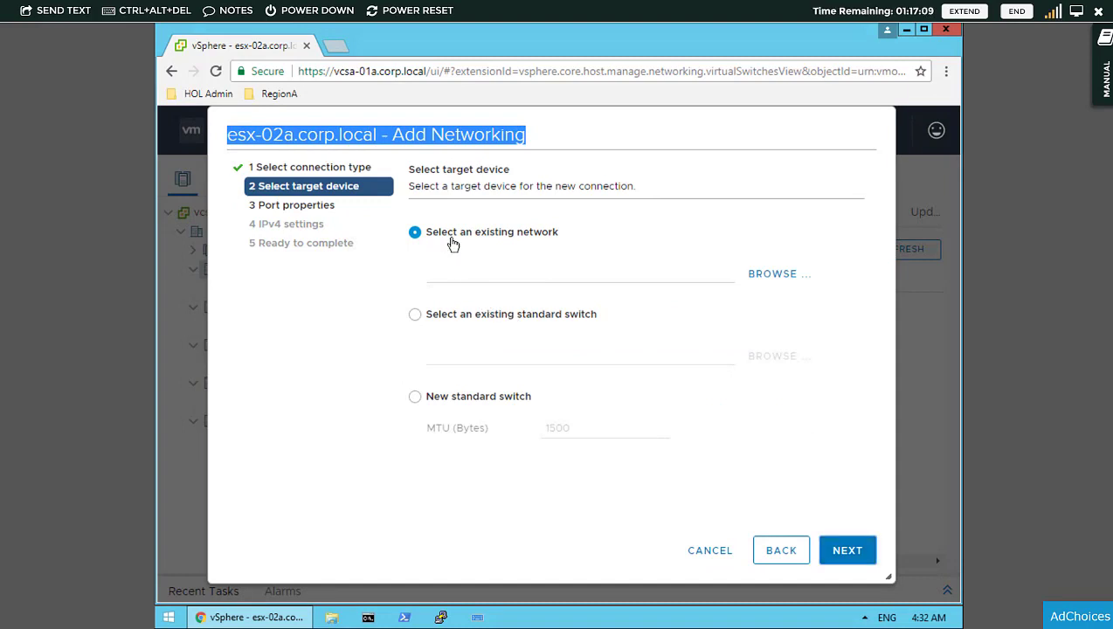
Examine the existing networks offered as target device and the existing standard switch option
left_click(782, 275)
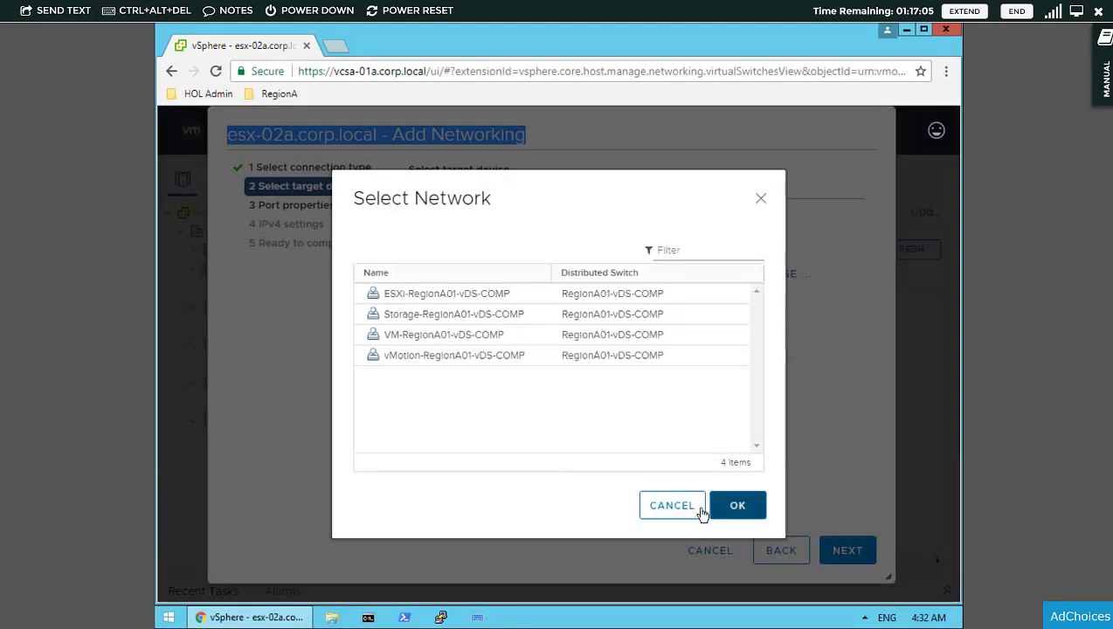
left_click(673, 507)
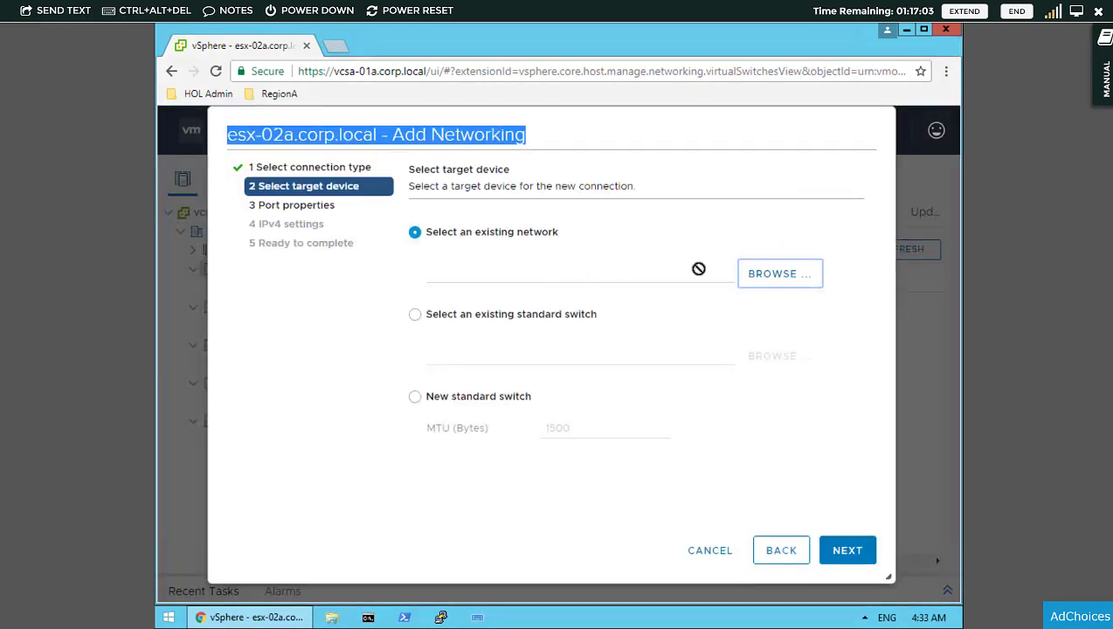
left_click(417, 316)
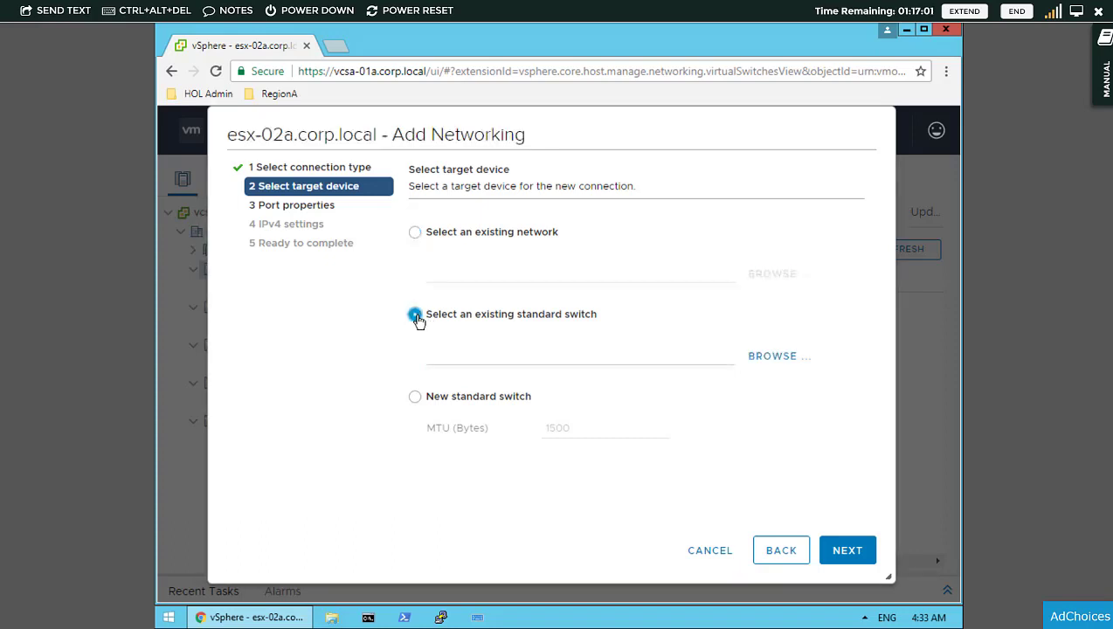
left_click(440, 235)
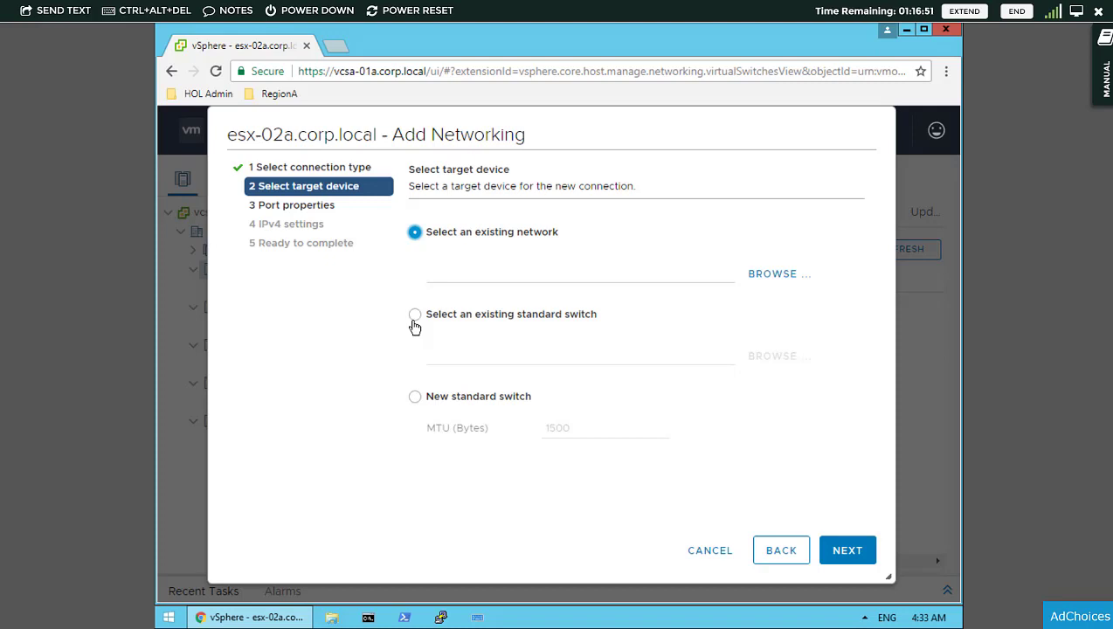
Choose a new standard switch with an MTU of 1500 bytes as the target device and select its active adapters group
left_click(415, 398)
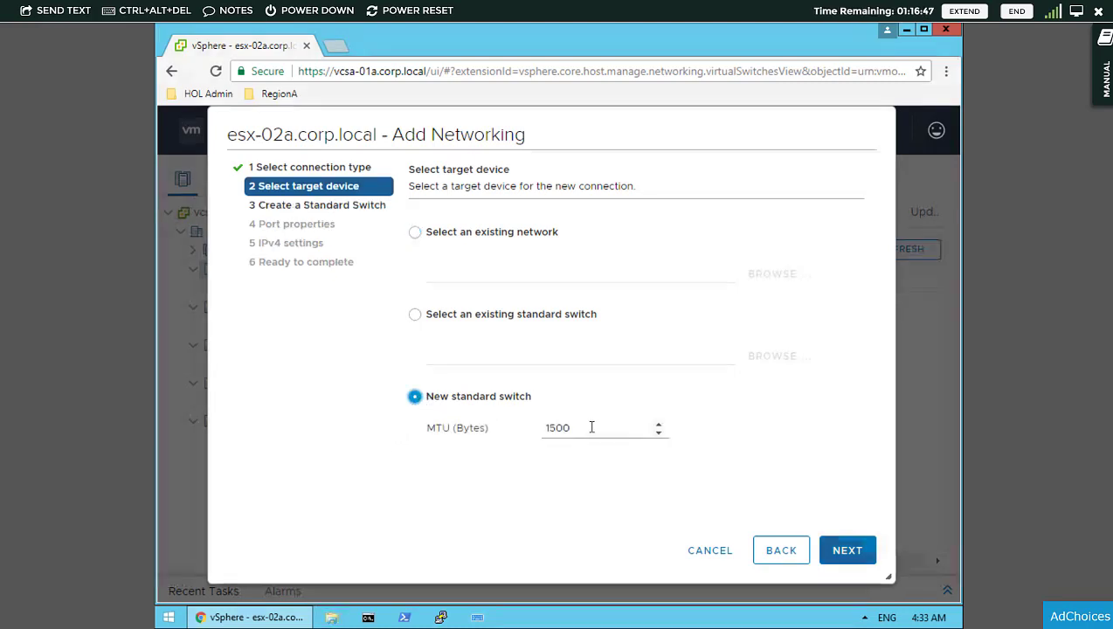
left_click_drag(576, 428, 526, 433)
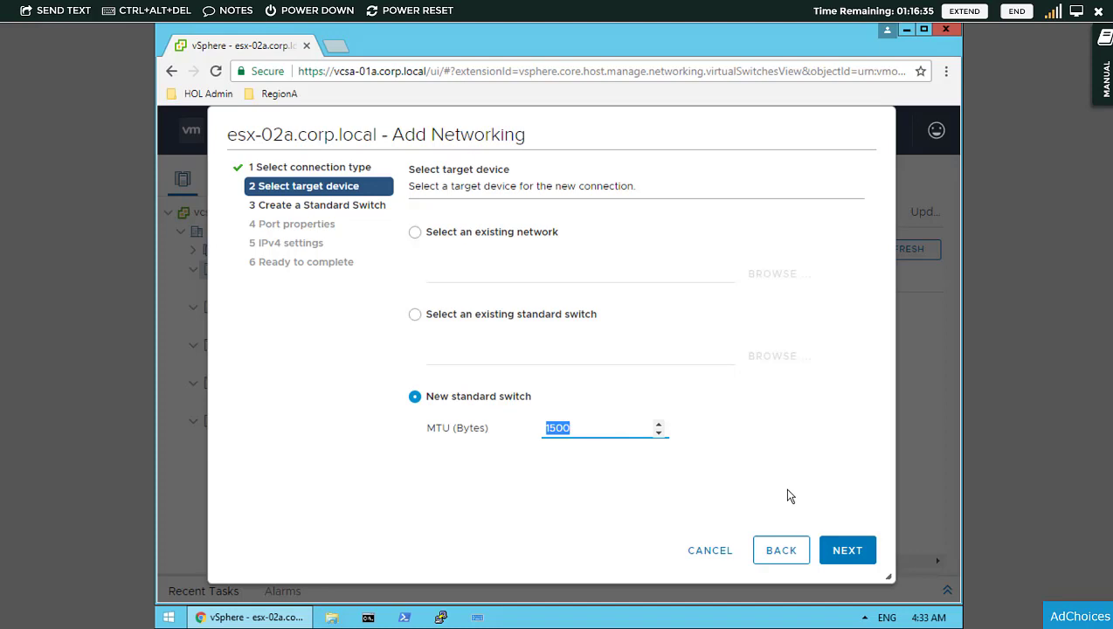
left_click(845, 549)
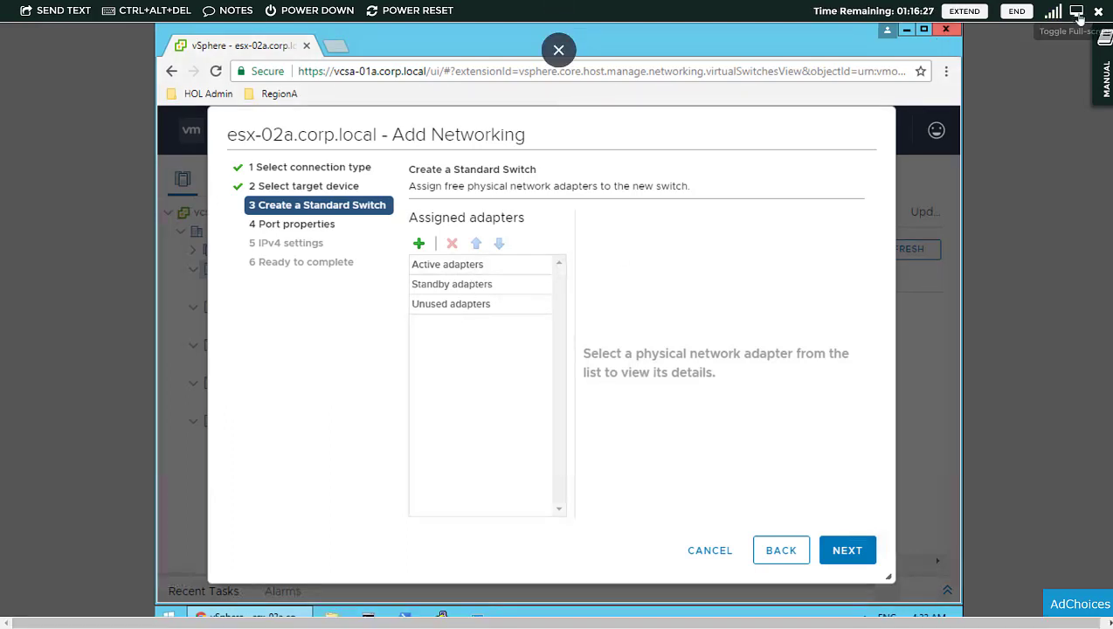
left_click(477, 266)
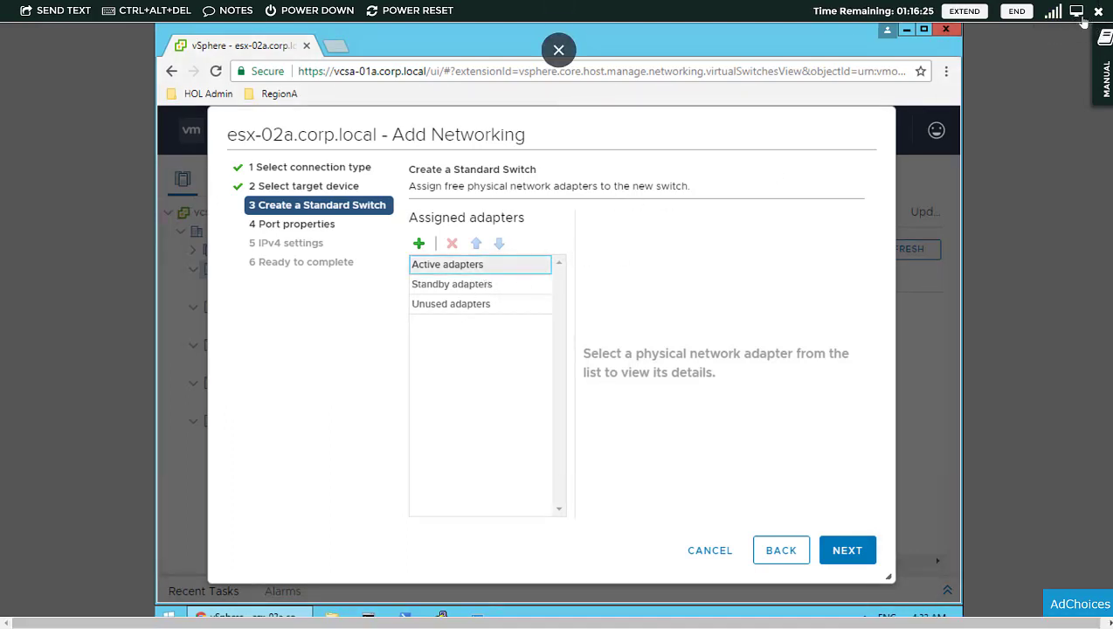
Outside the full-screen console, sketch a tall host box with two ports labelled nic 1 and nic 2 in a new OneNote quick note
left_click(1076, 10)
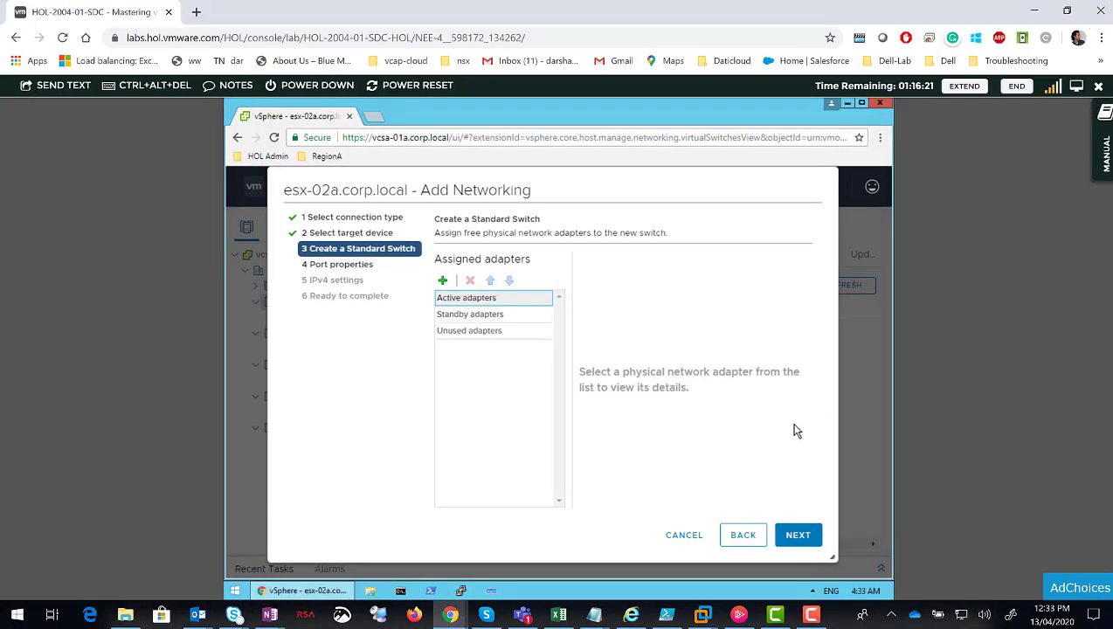
right_click(270, 614)
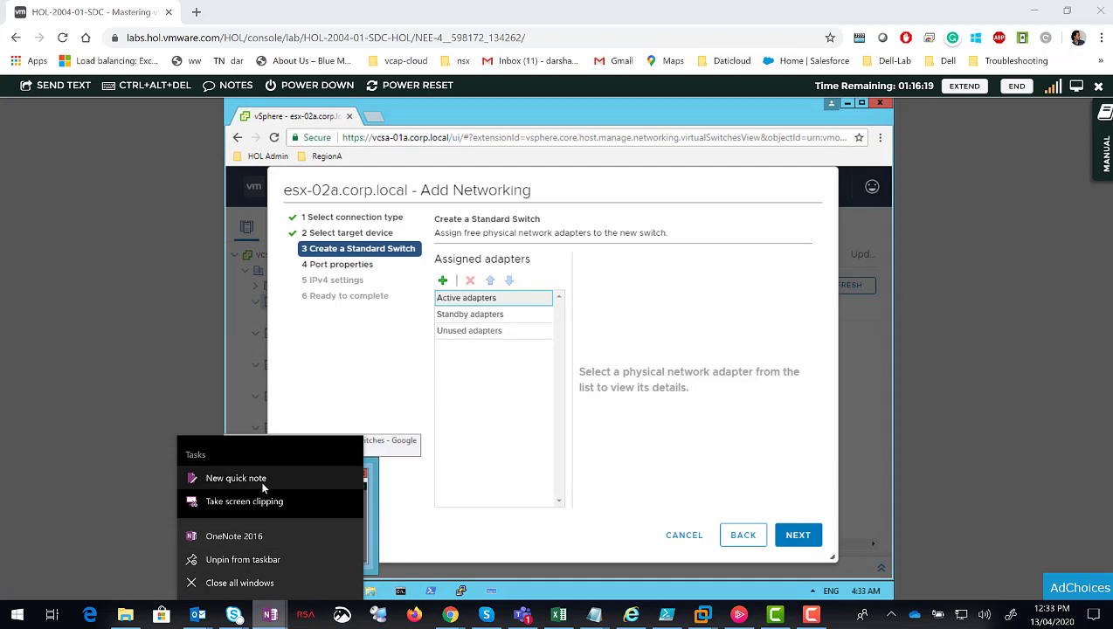
left_click(254, 499)
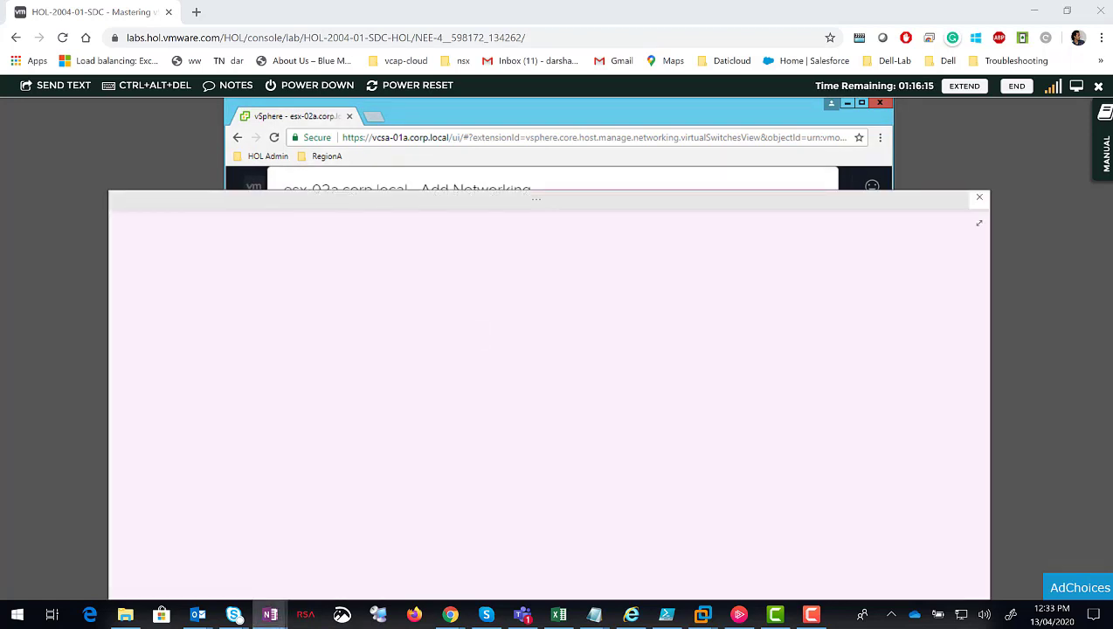
left_click_drag(503, 302, 501, 417)
mouse_move(500, 275)
left_mouse_down()
mouse_move(559, 269)
mouse_move(592, 389)
mouse_move(504, 417)
left_mouse_up()
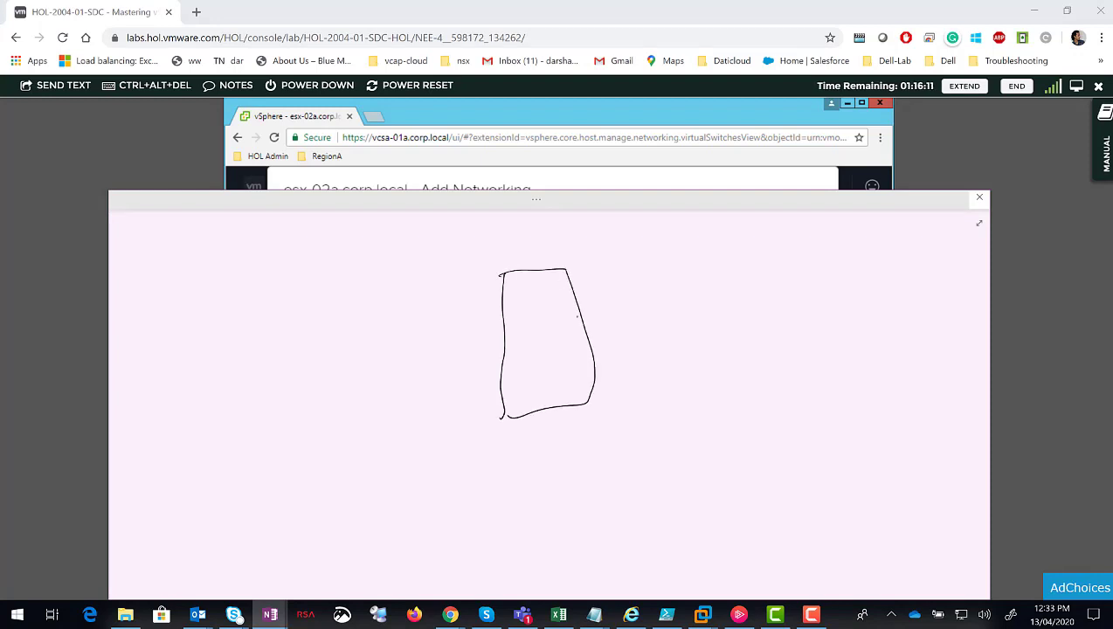
mouse_move(589, 318)
left_mouse_down()
mouse_move(575, 328)
mouse_move(590, 360)
mouse_move(629, 374)
left_mouse_up()
left_click_drag(649, 353, 652, 367)
left_click_drag(611, 327, 619, 326)
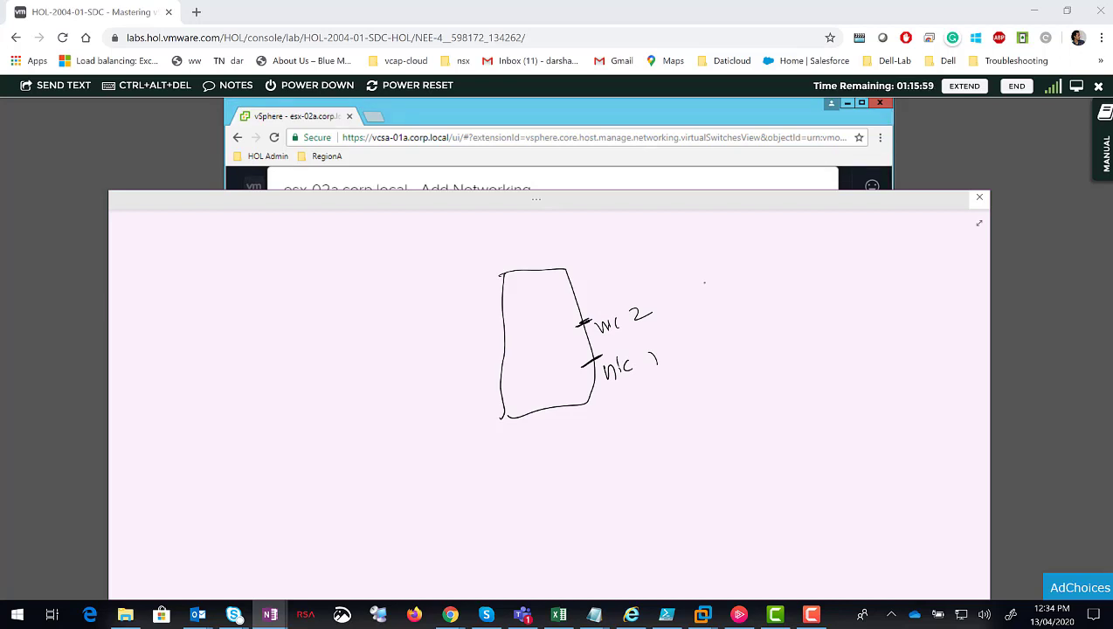
Sketch a small box beside the host, connect both nic ports to it with lines, and close the note
left_click_drag(718, 282, 732, 332)
left_click_drag(747, 272, 732, 331)
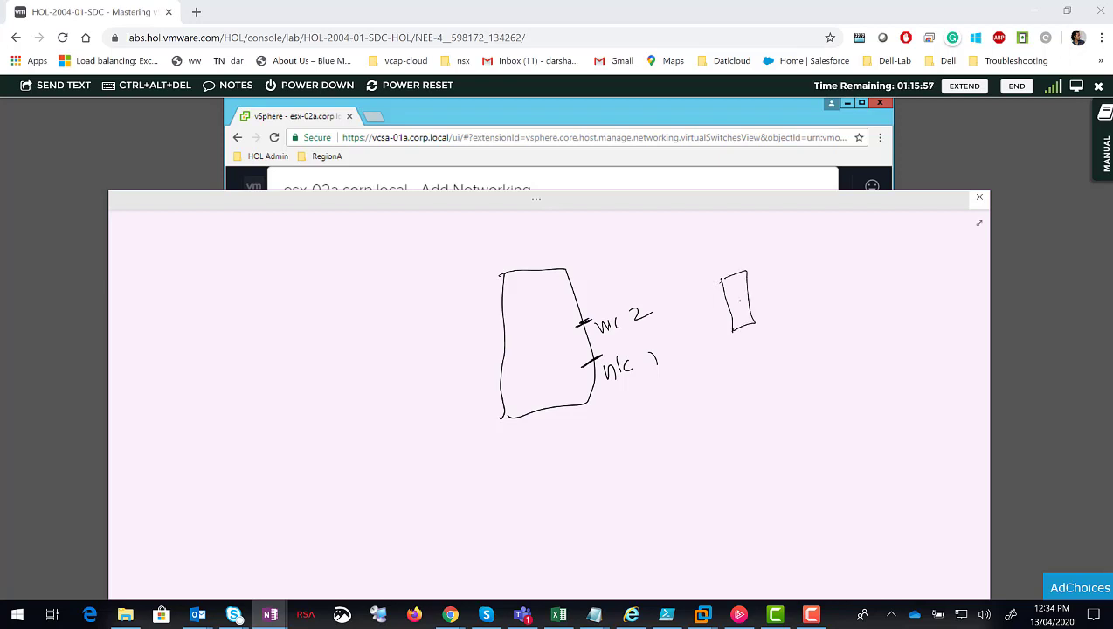
left_click_drag(589, 322, 723, 294)
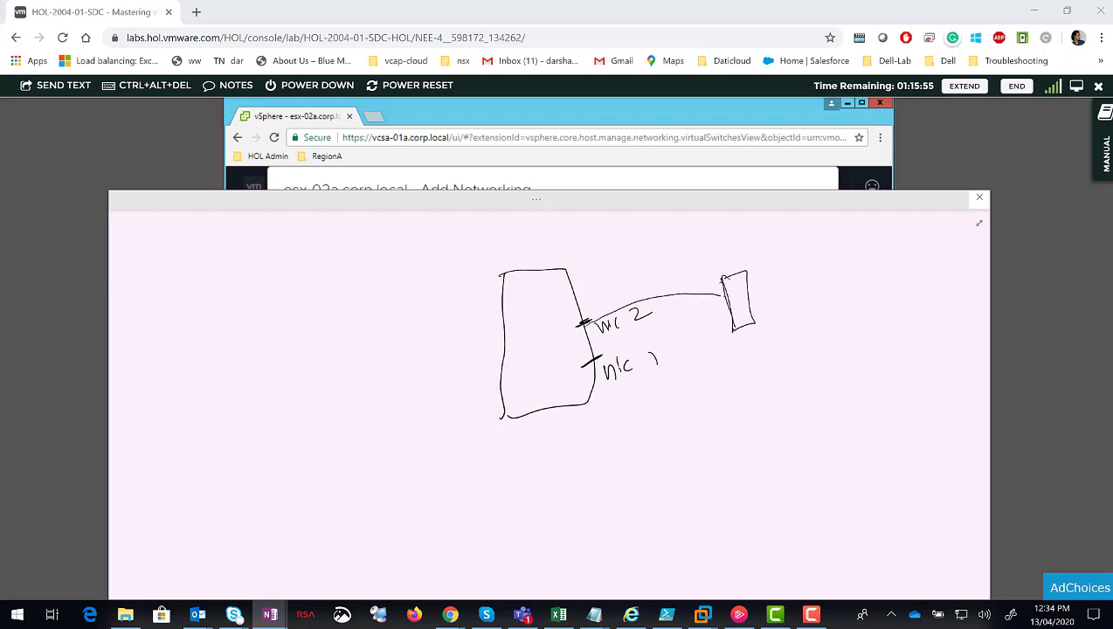
left_click_drag(594, 355, 736, 320)
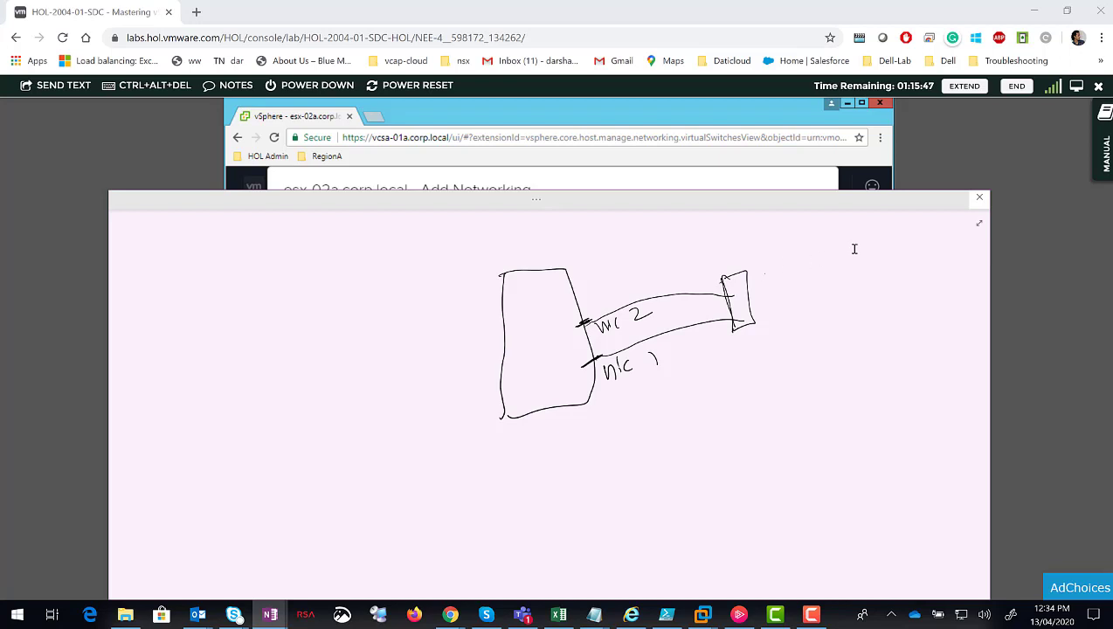
left_click_drag(818, 194, 812, 413)
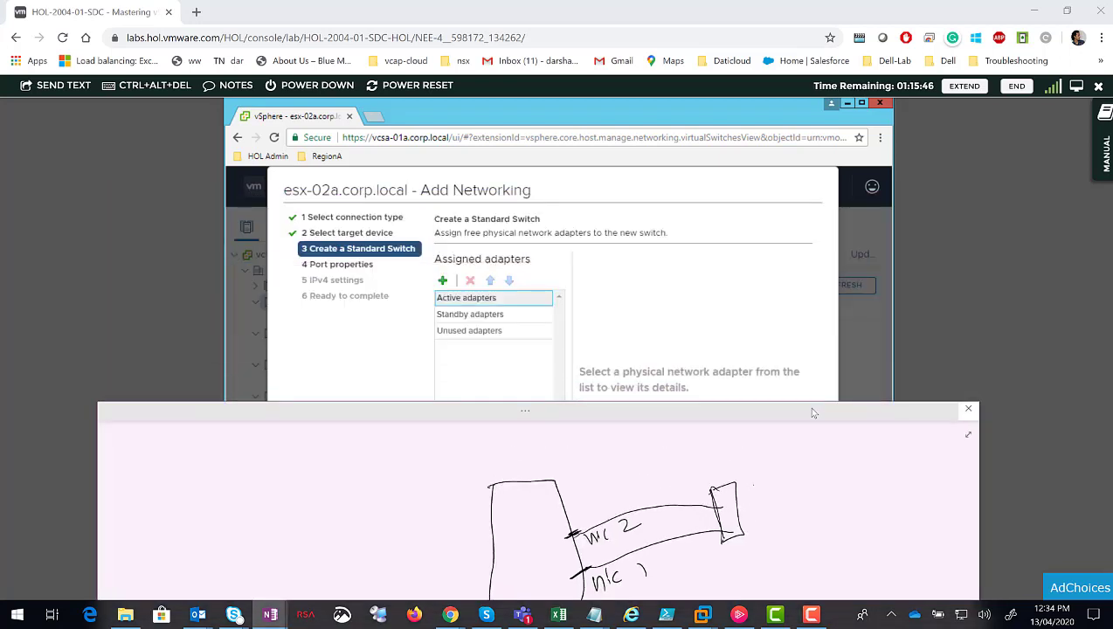
left_click(965, 410)
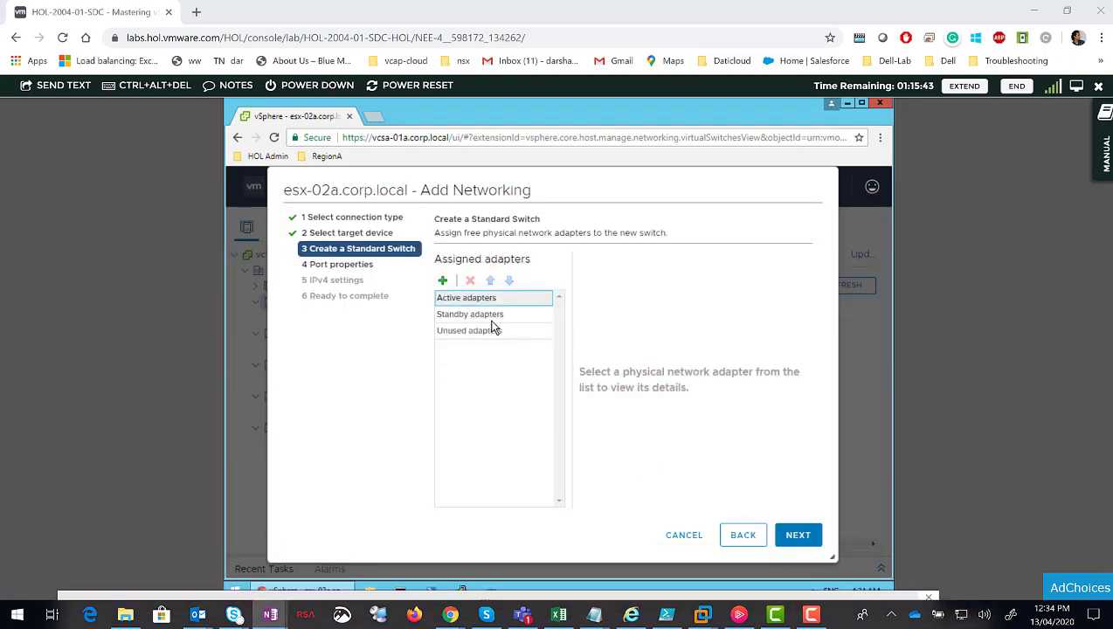
Assign vmnic1 as an active adapter of the new standard switch, review its properties, and continue to the port properties
left_click(444, 281)
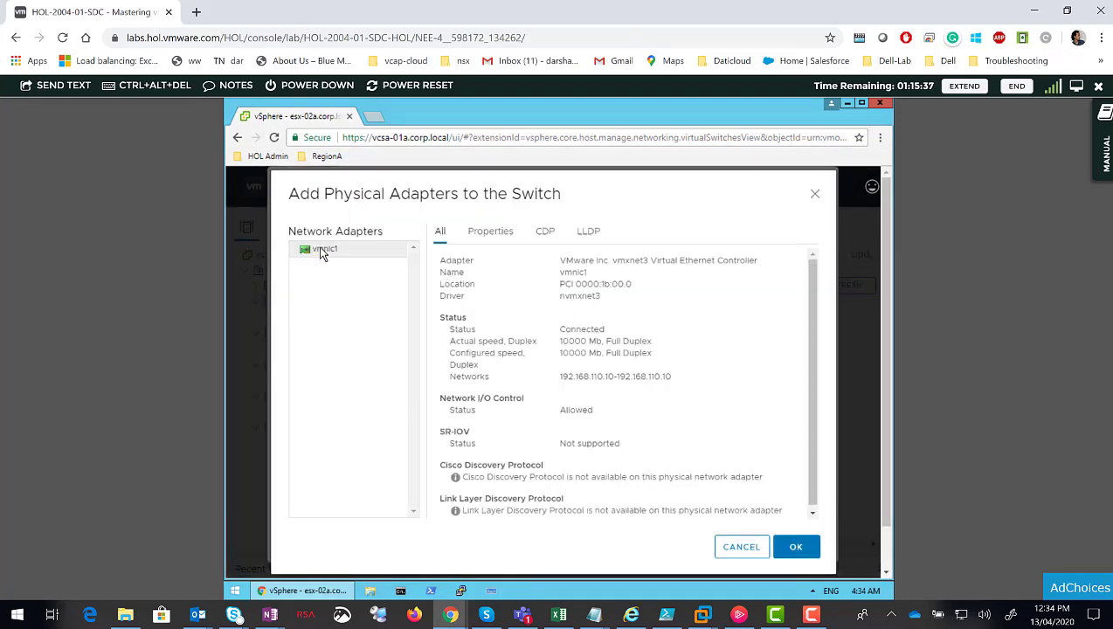
left_click(792, 557)
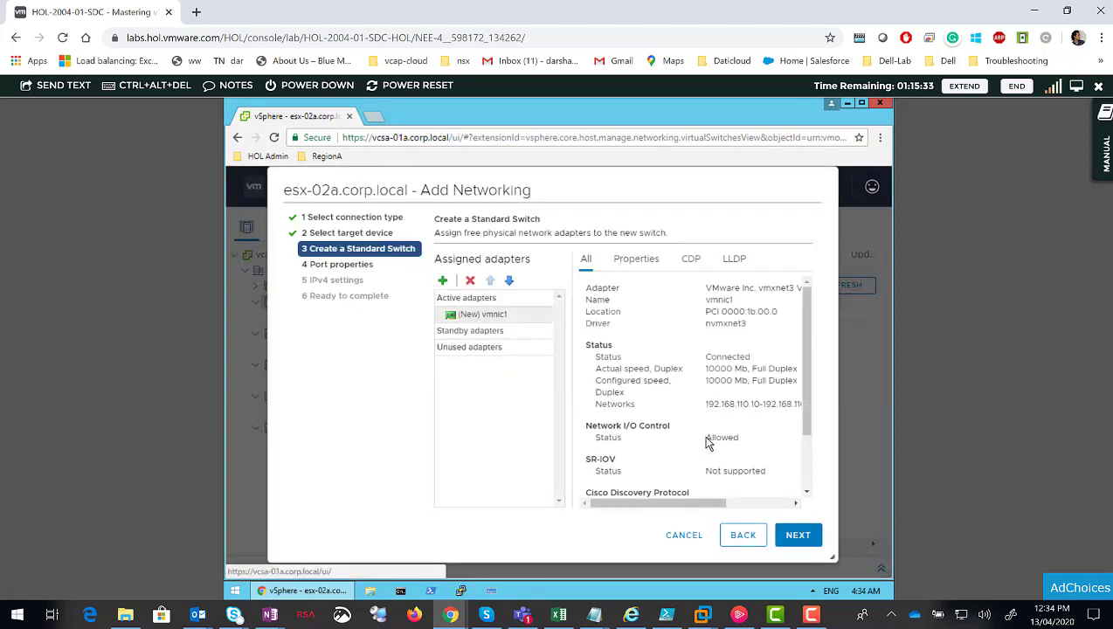
left_click(805, 539)
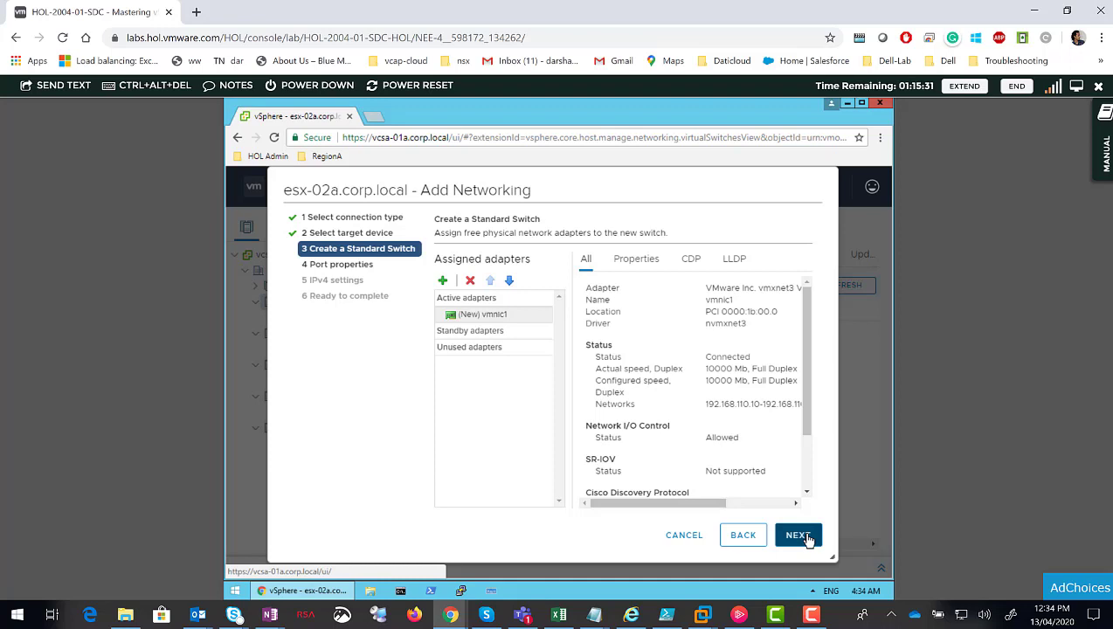
left_click(634, 261)
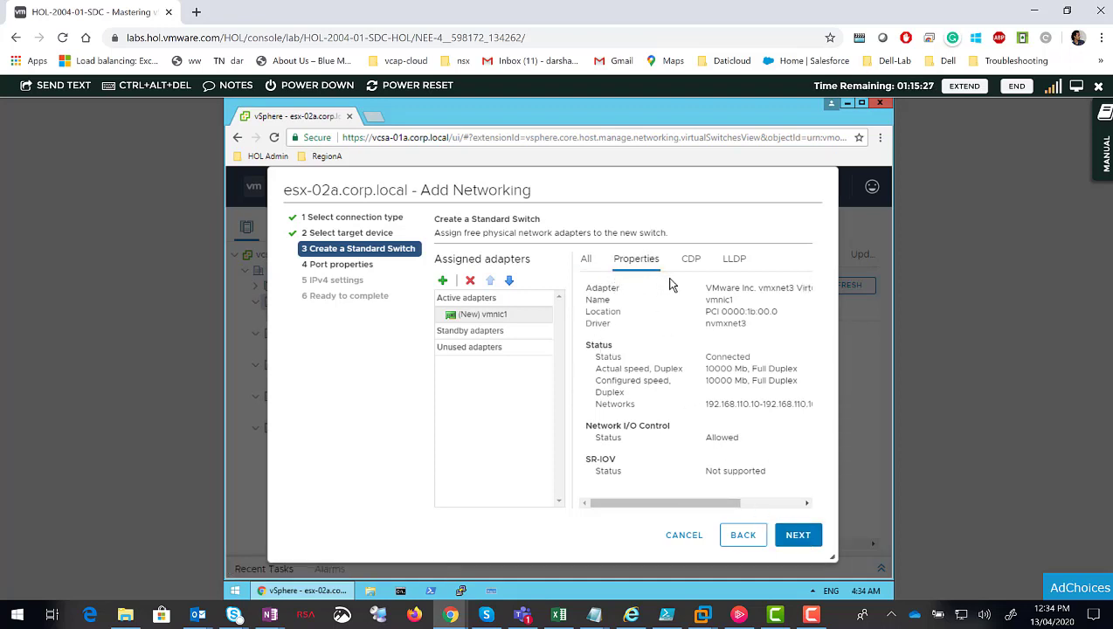
left_click(798, 538)
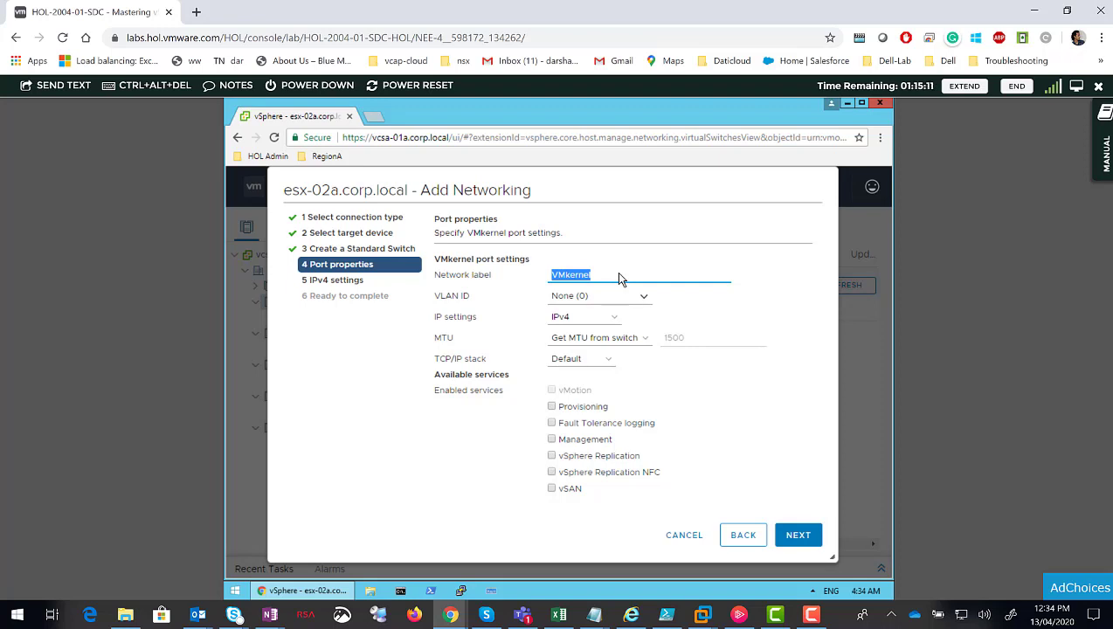
Set the VMkernel port's network label to mgt and enable the Management service
type("mgt")
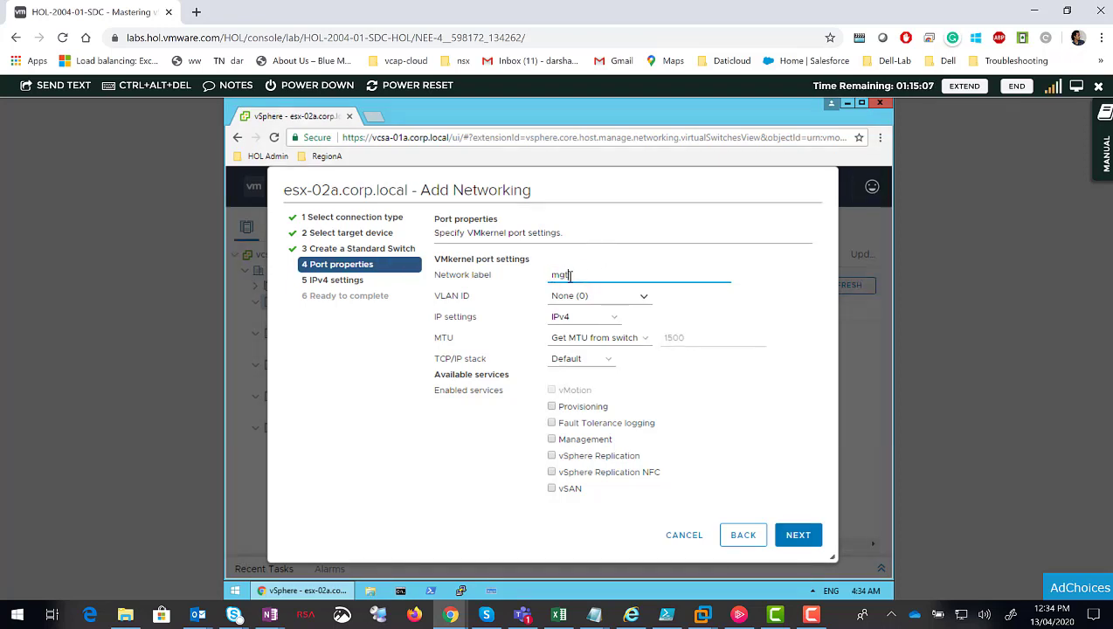
double_click(578, 275)
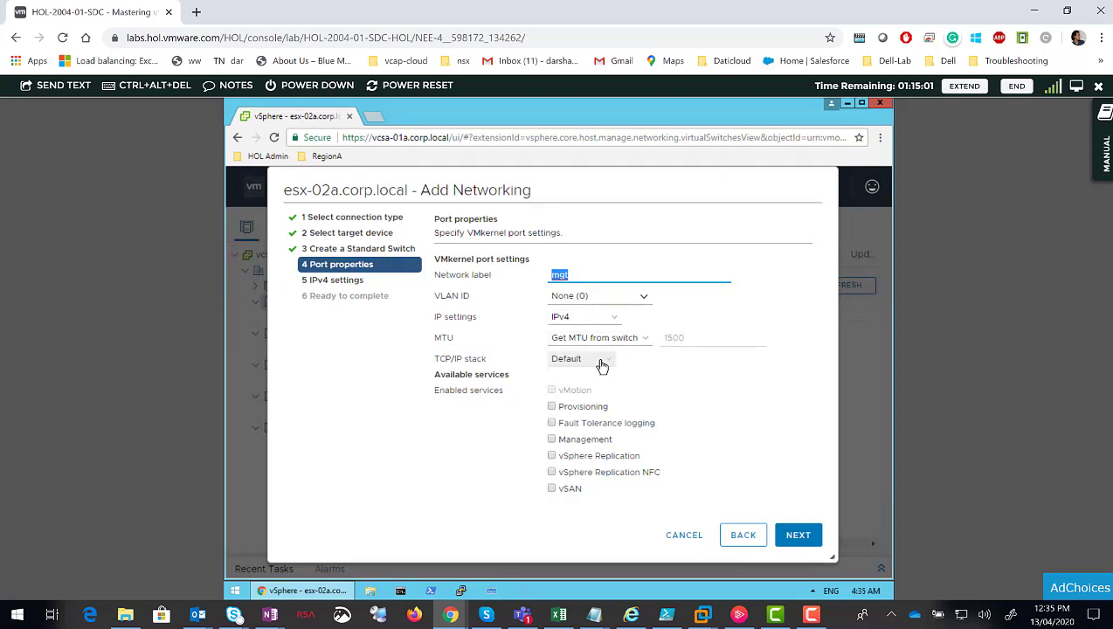
left_click(554, 441)
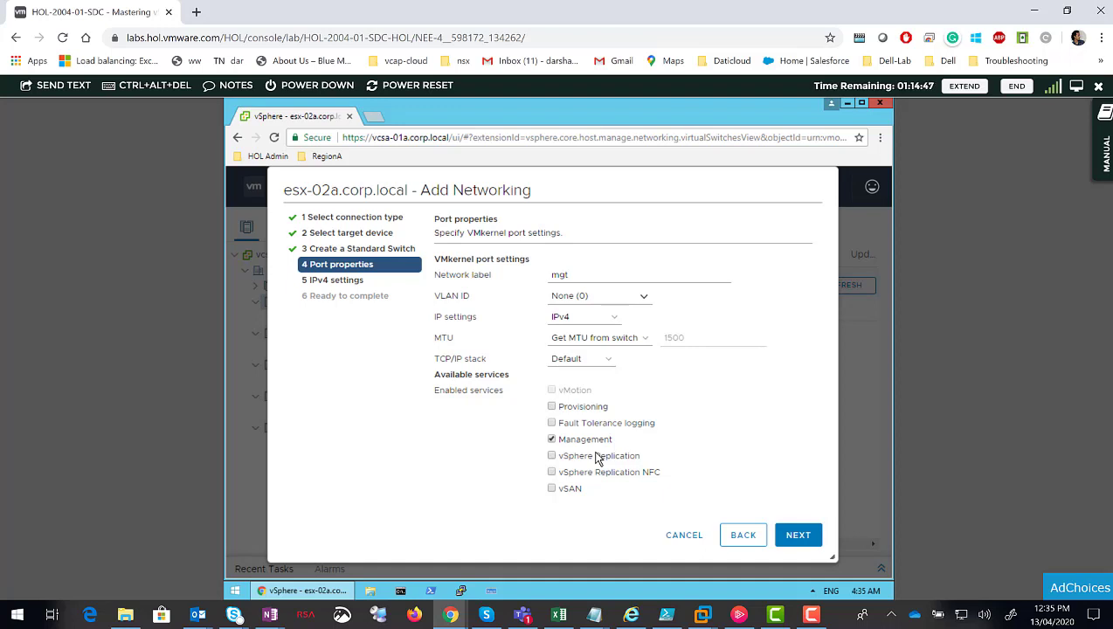
Try VLAN ID 10 and All (4095) for the mgt port, and return it to None (0)
left_click(615, 298)
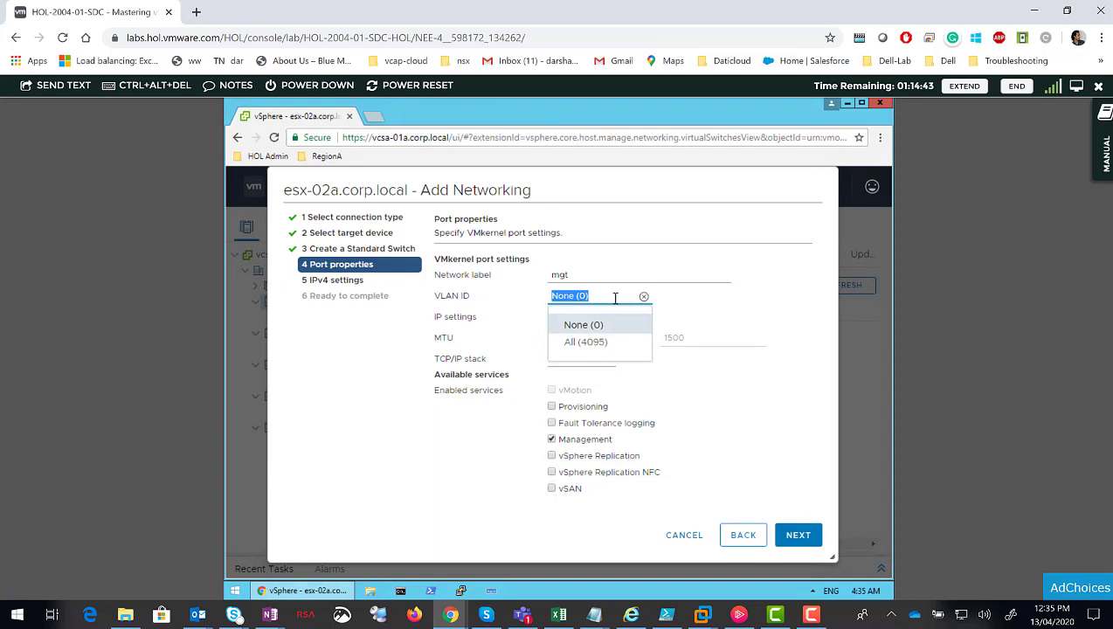
type("10")
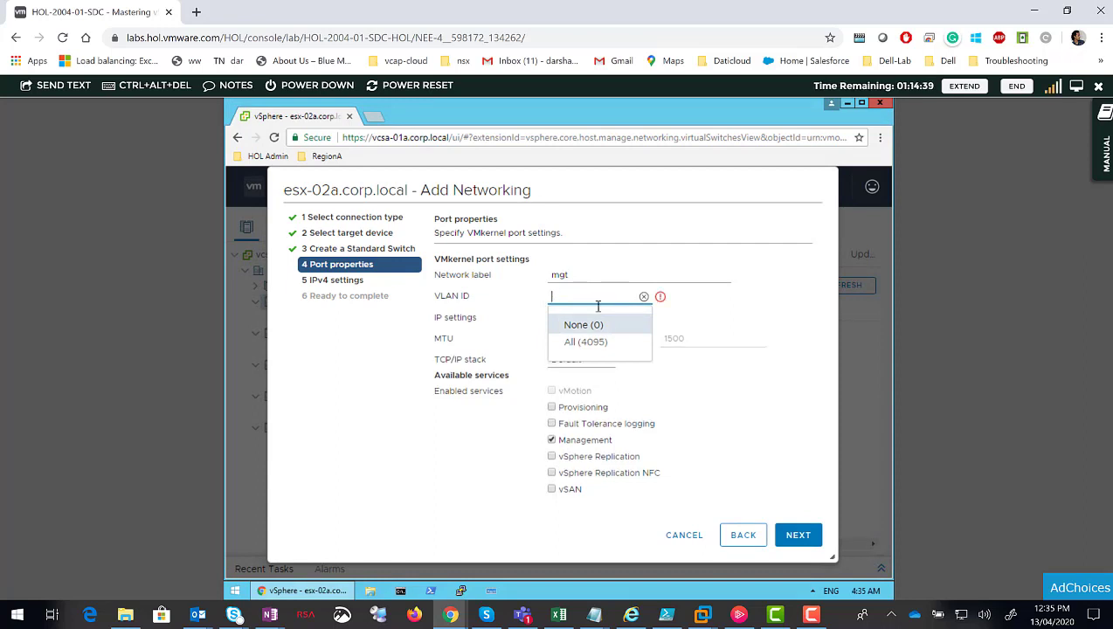
left_click(585, 340)
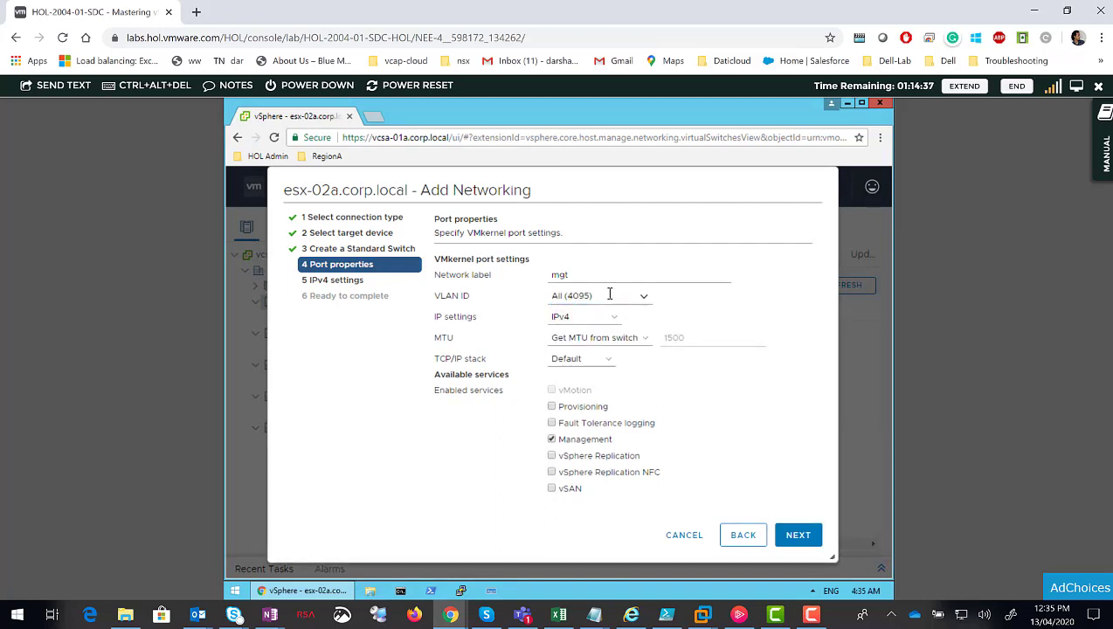
left_click(612, 295)
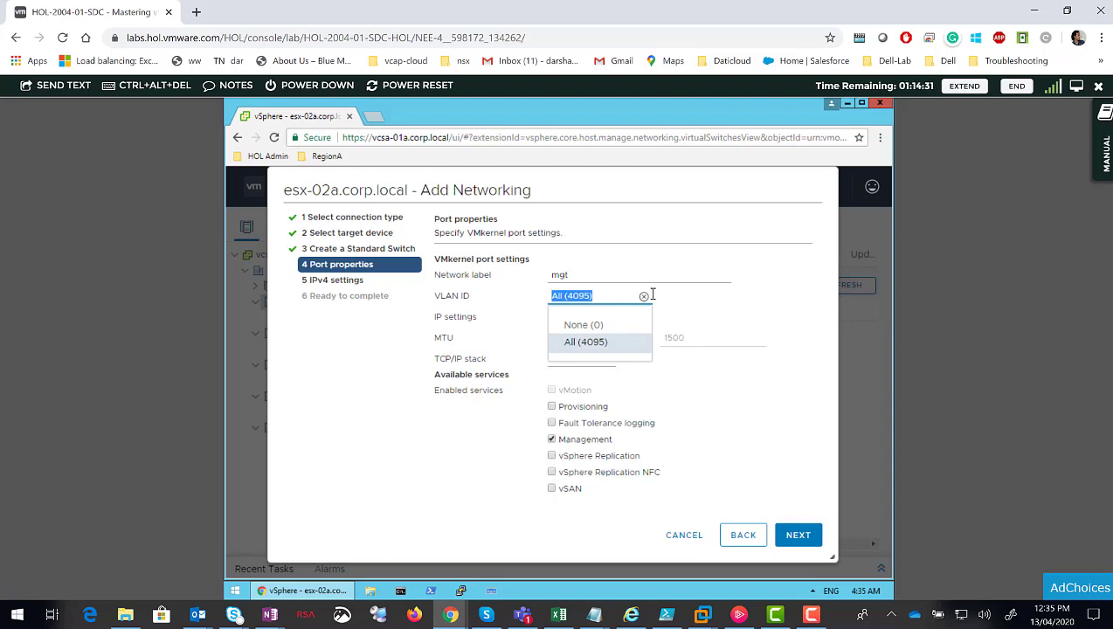
left_click(610, 325)
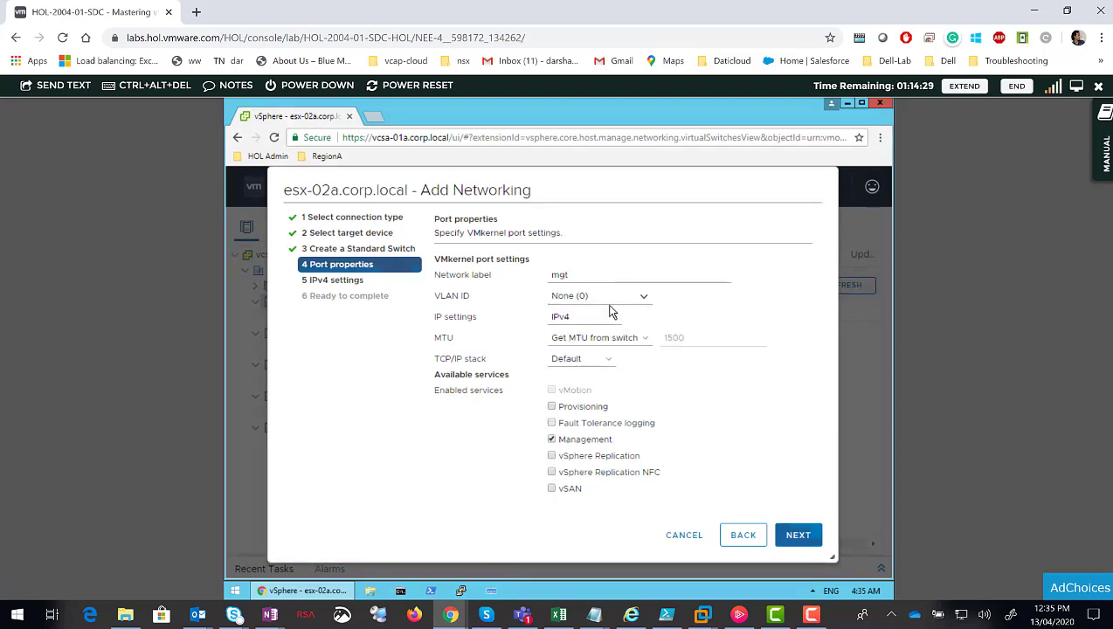
Compare the static option, keep obtaining IPv4 settings automatically, and finish adding the VMkernel adapter
left_click(796, 536)
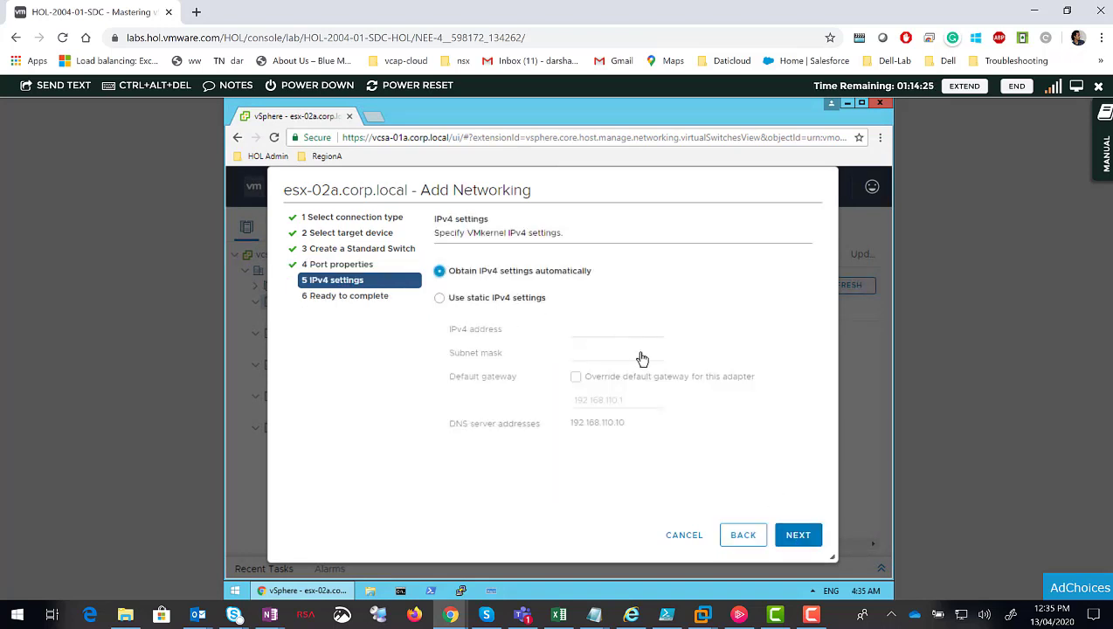
left_click(440, 298)
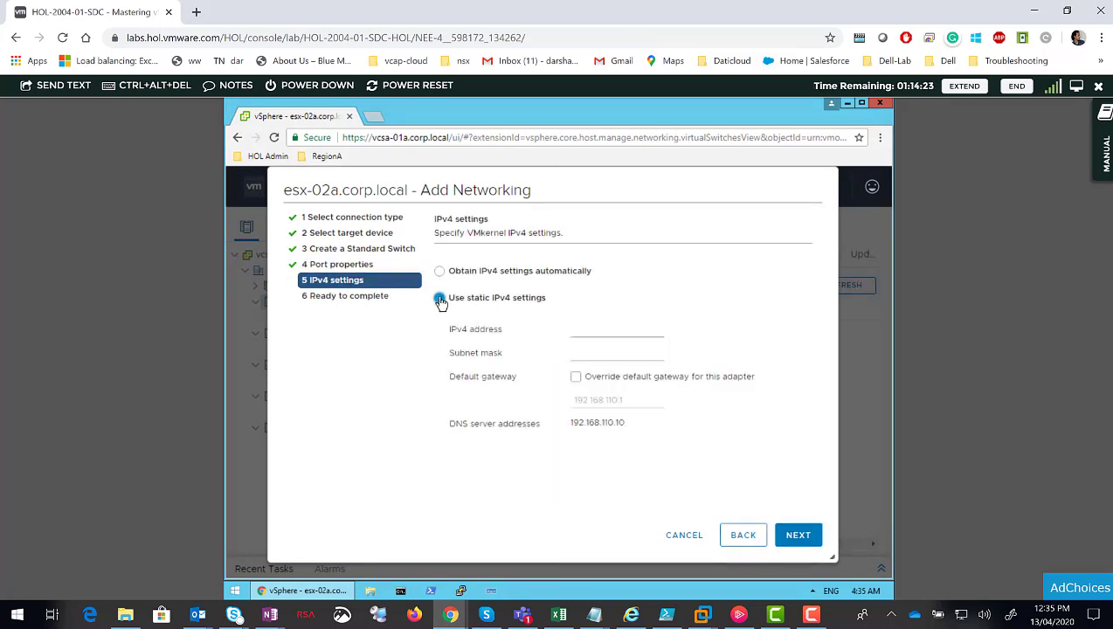
left_click(483, 278)
left_click(797, 534)
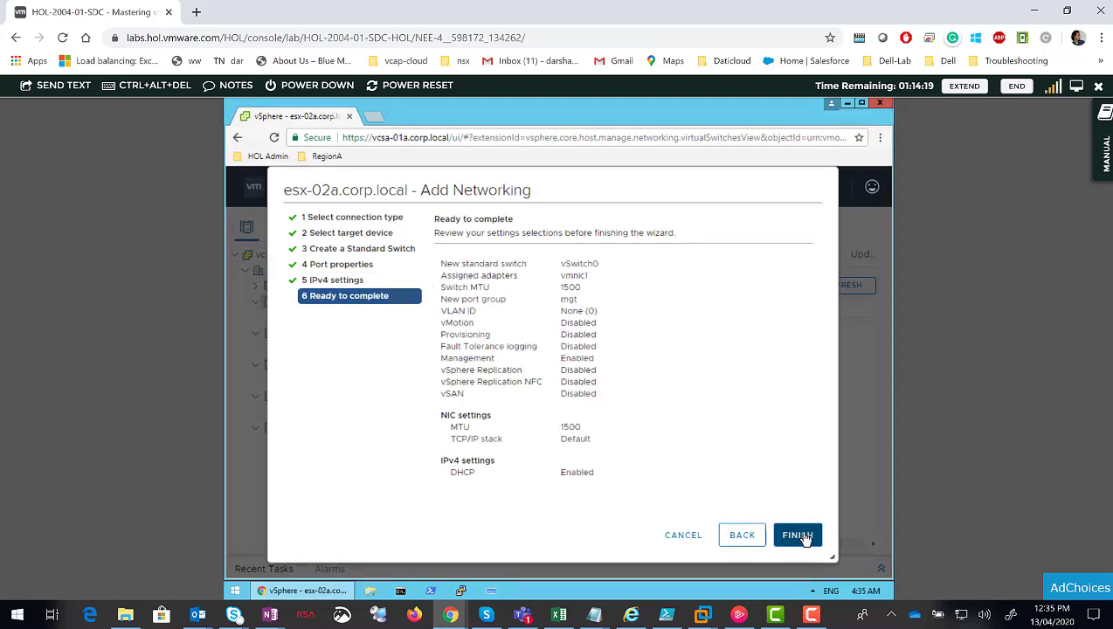
left_click(797, 536)
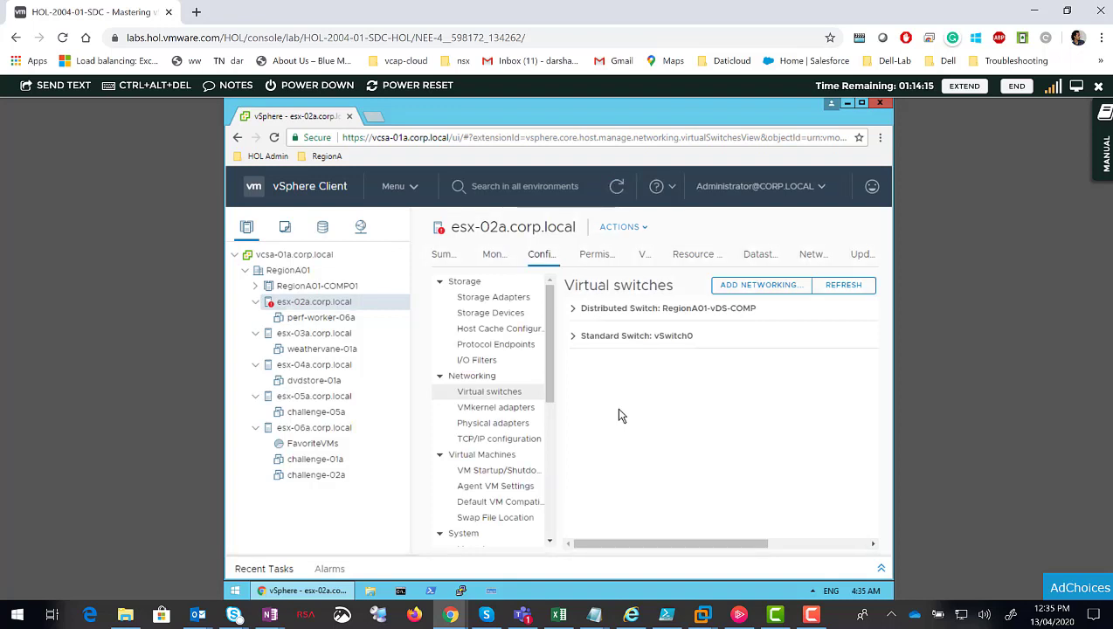
Expand standard switch vSwitch0 and widen the details area to examine its mgt port group and physical adapter
left_click(574, 337)
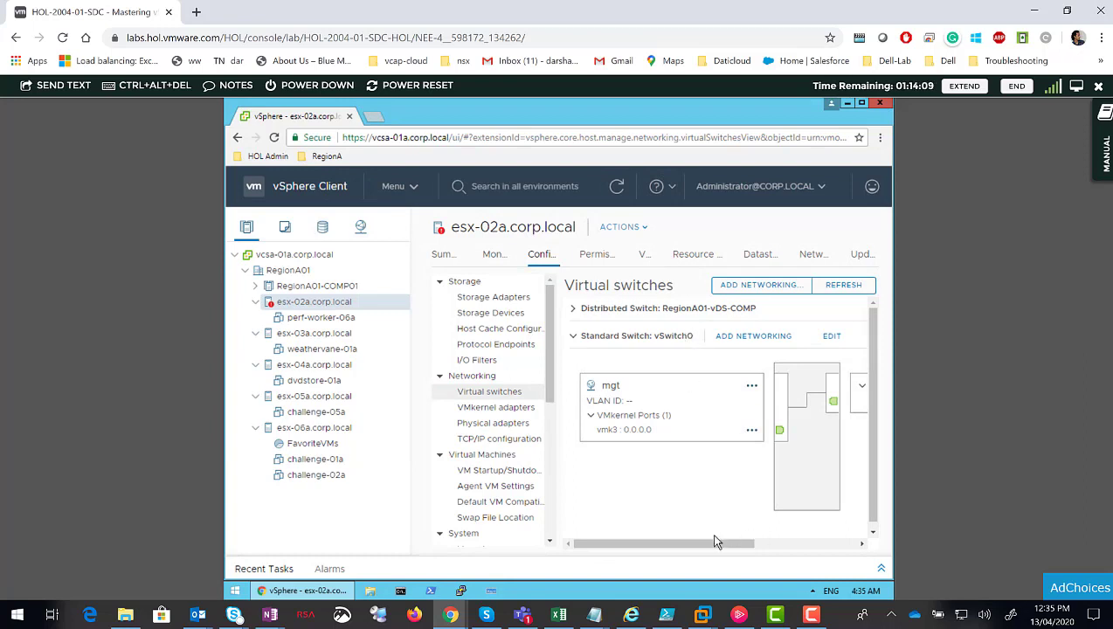
left_click_drag(718, 548, 584, 534)
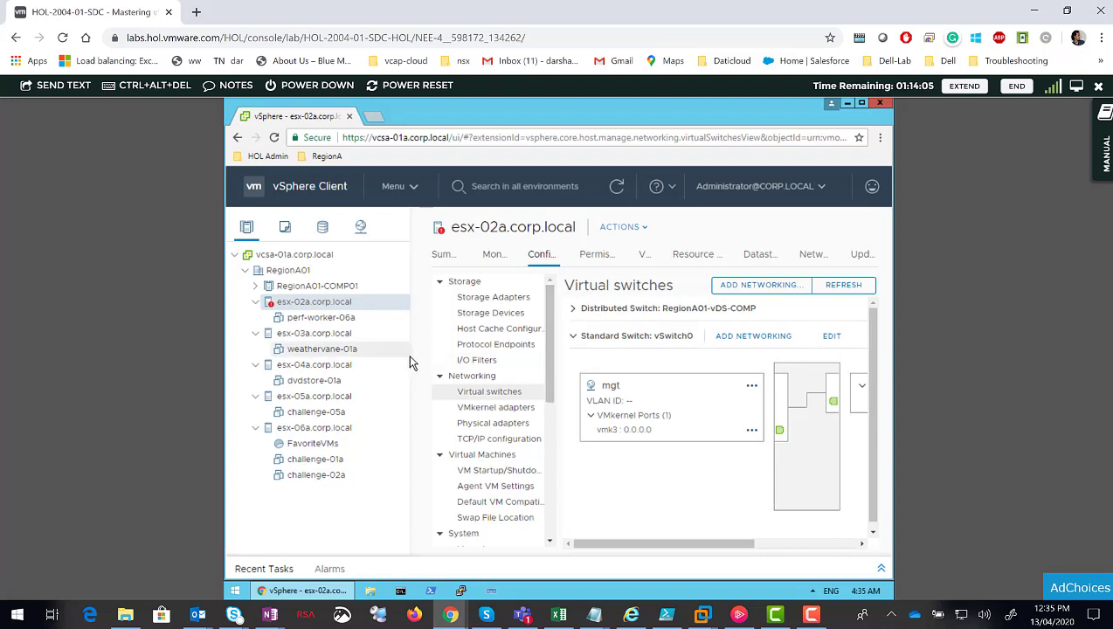
left_click_drag(414, 363, 372, 351)
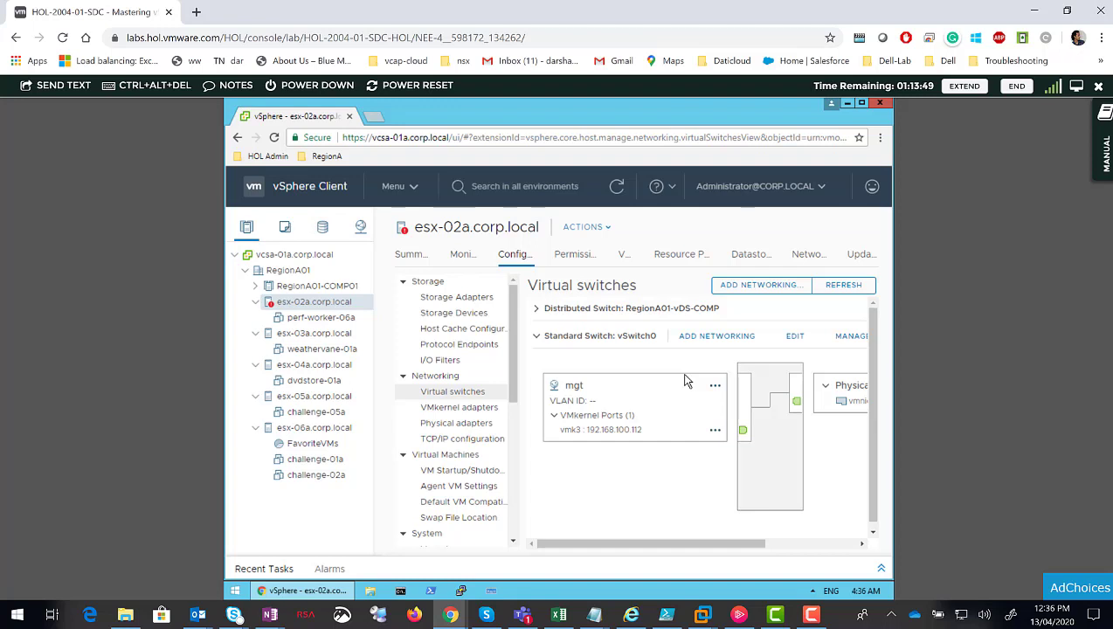
Start adding a virtual machine port group for a standard switch, with the existing vSwitch0 as target device
left_click(701, 343)
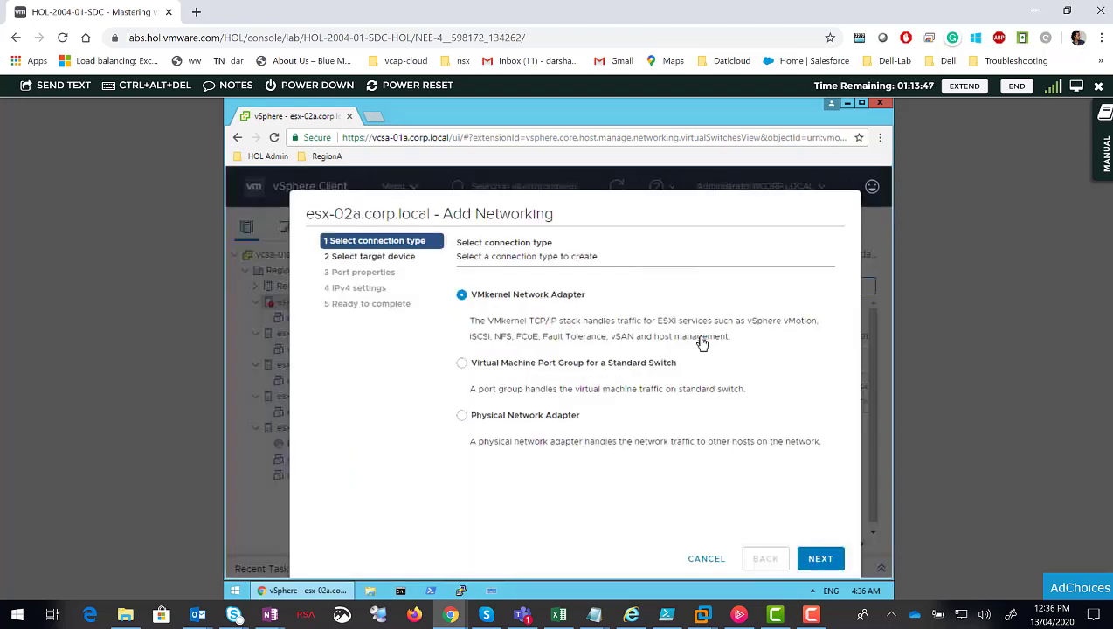
left_click(461, 365)
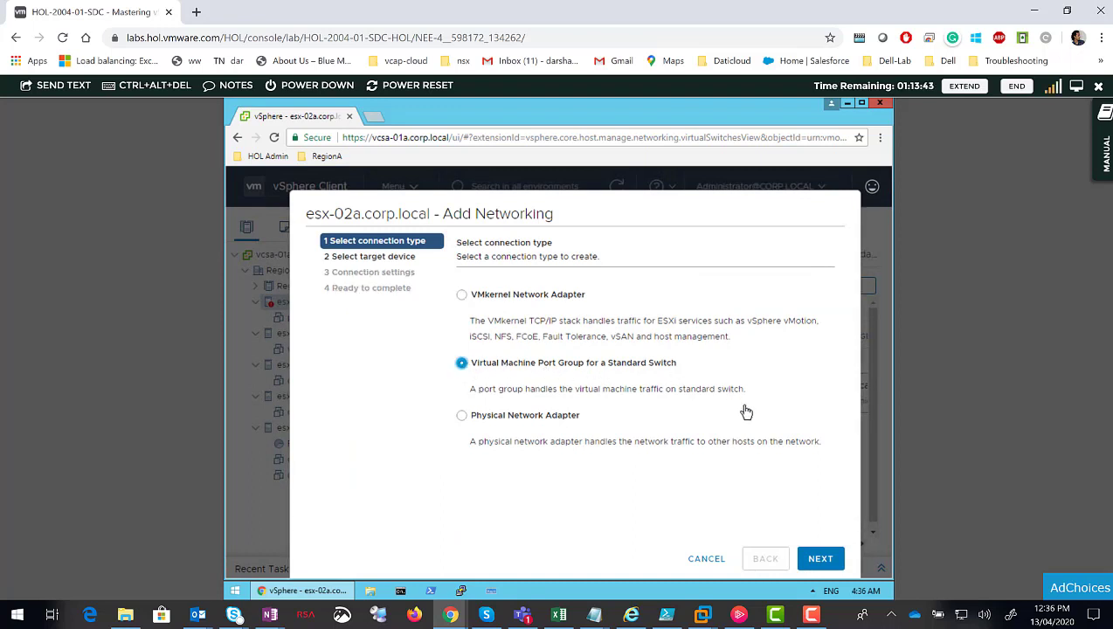
left_click(821, 560)
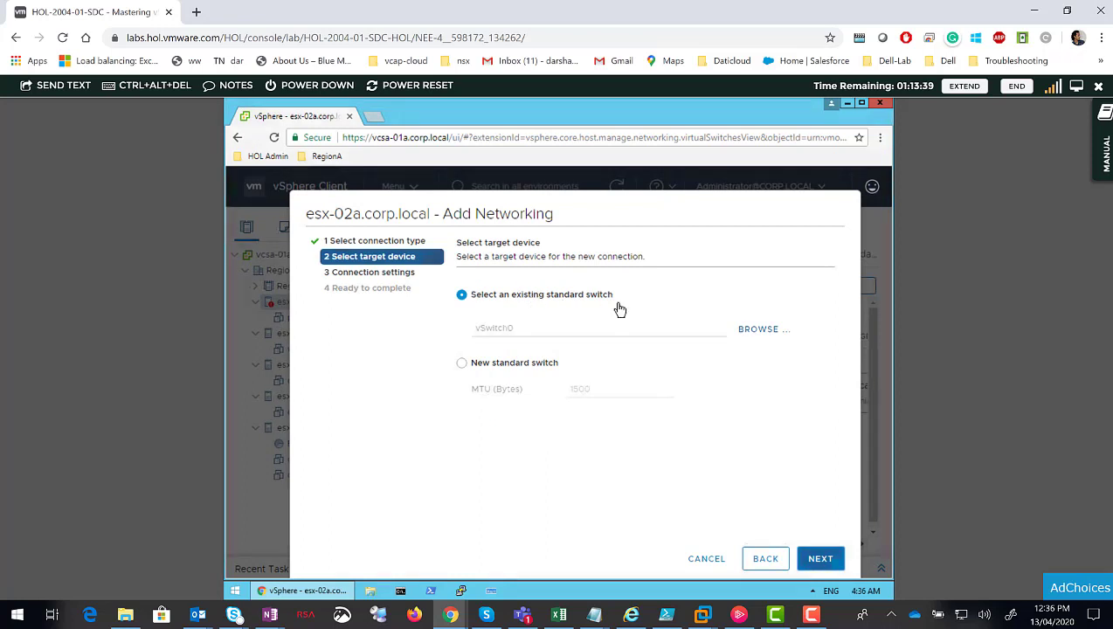
left_click(821, 560)
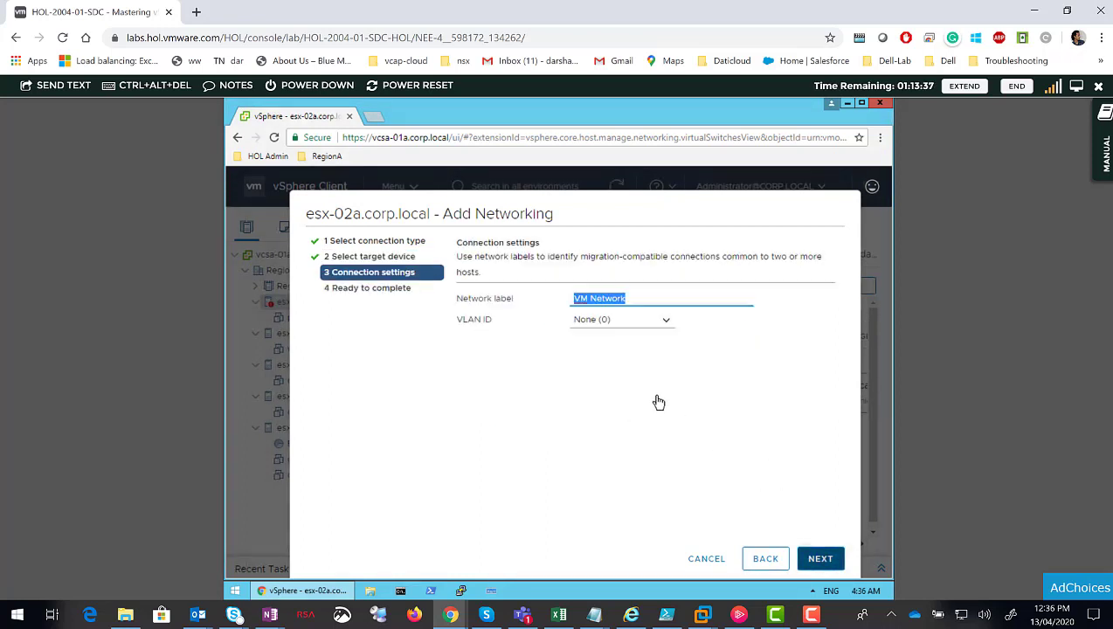
Set the new port group's network label to VMNetwork-VLAN200
left_click_drag(637, 301, 502, 292)
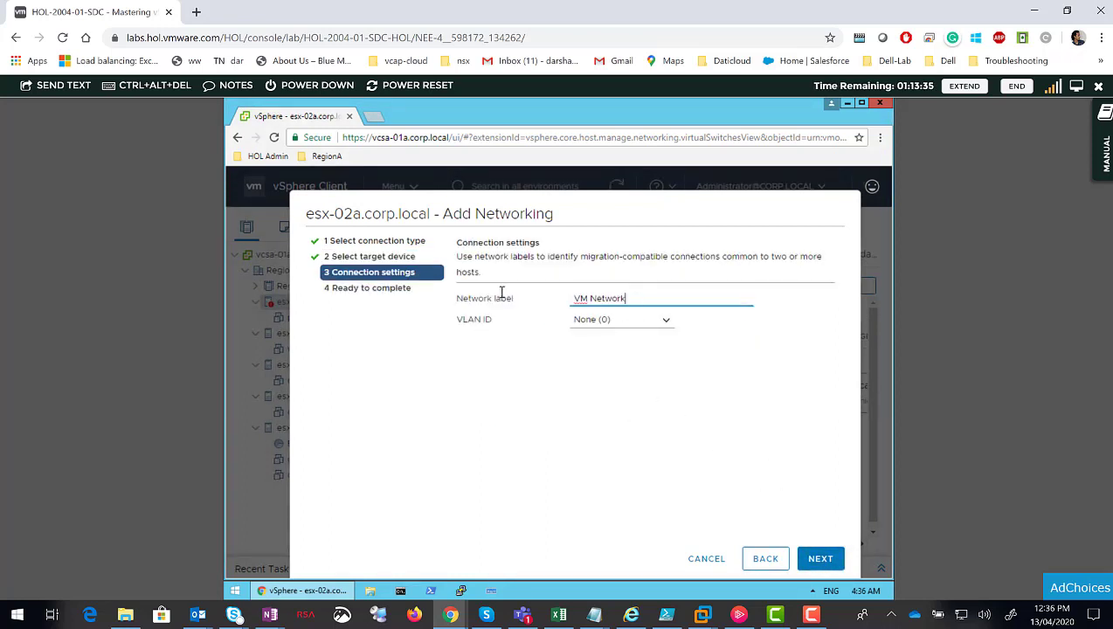
type("VMNetwork")
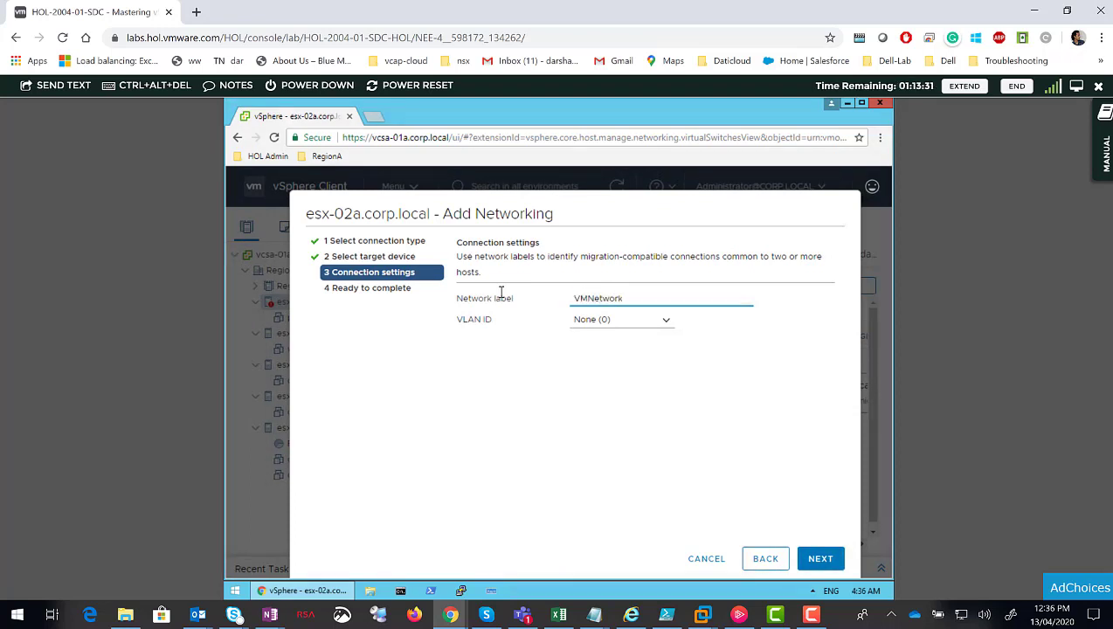
type("-VL")
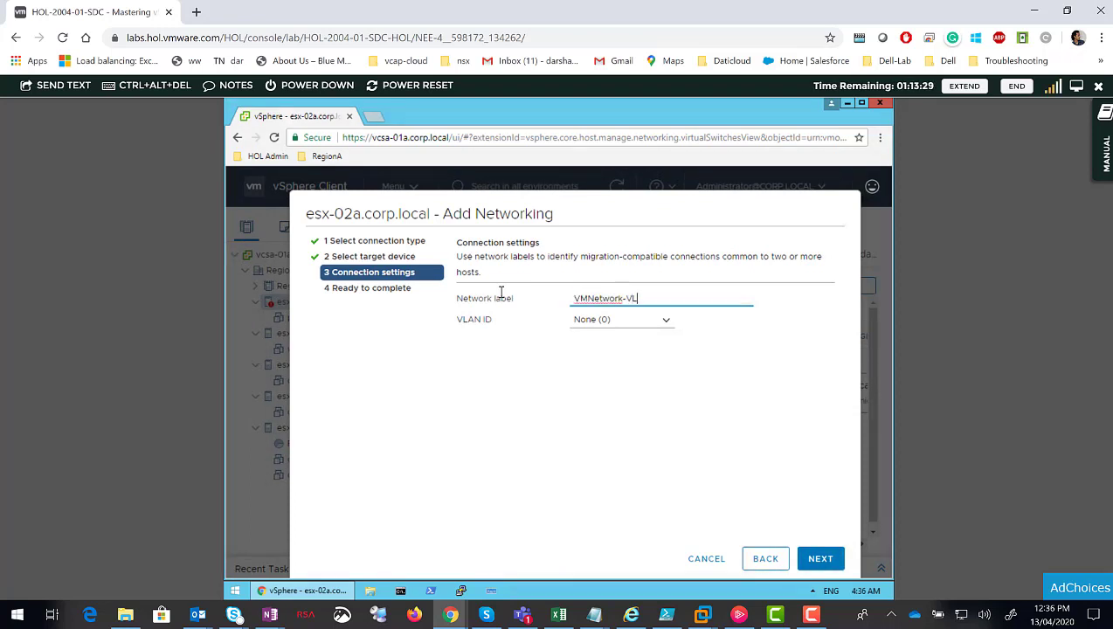
type("AN200")
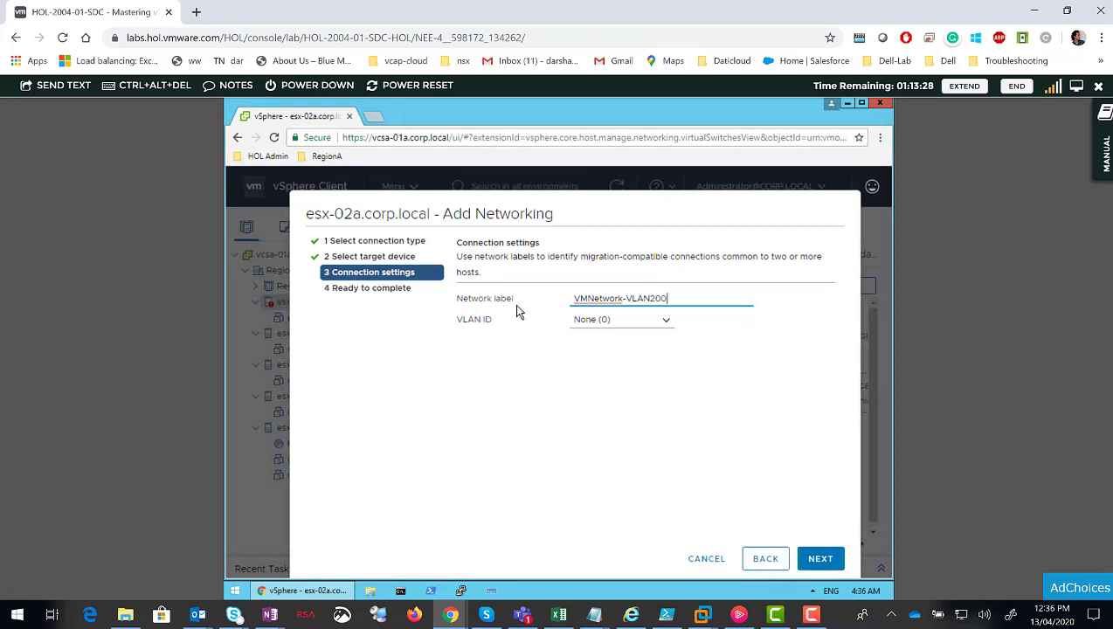
Set the port group's VLAN ID to 200 and finish adding it to vSwitch0
left_click(617, 314)
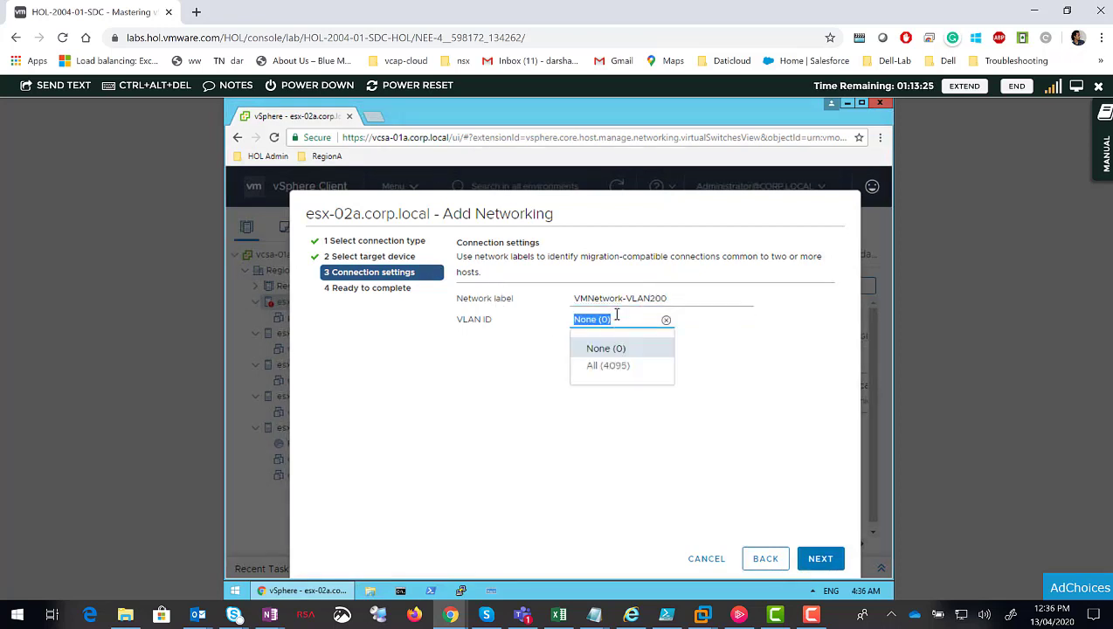
type("200")
left_click(738, 427)
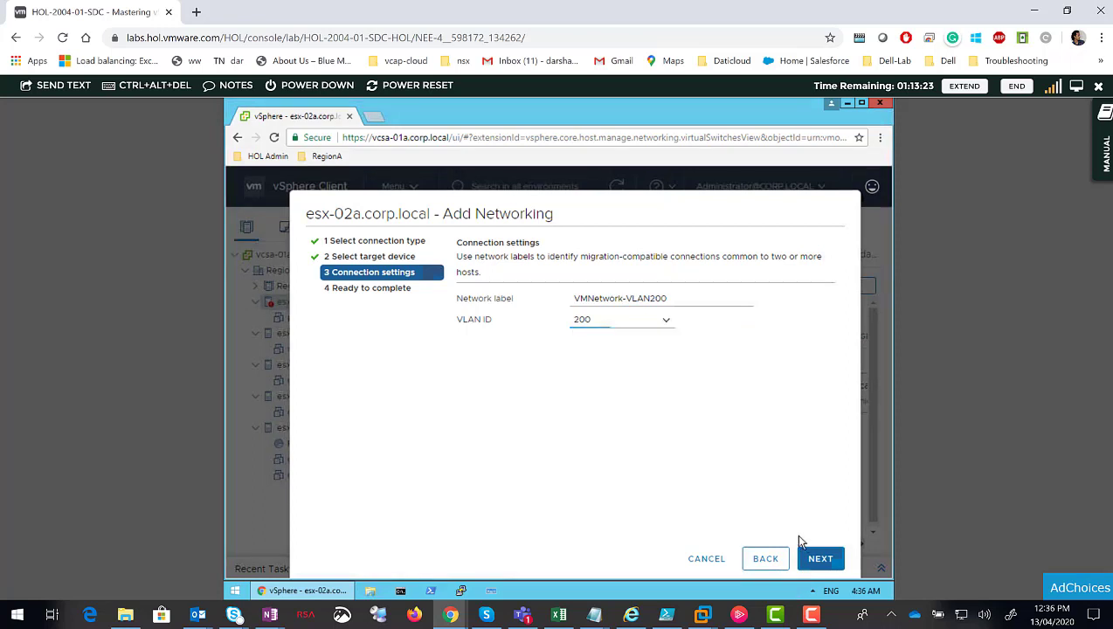
left_click(818, 558)
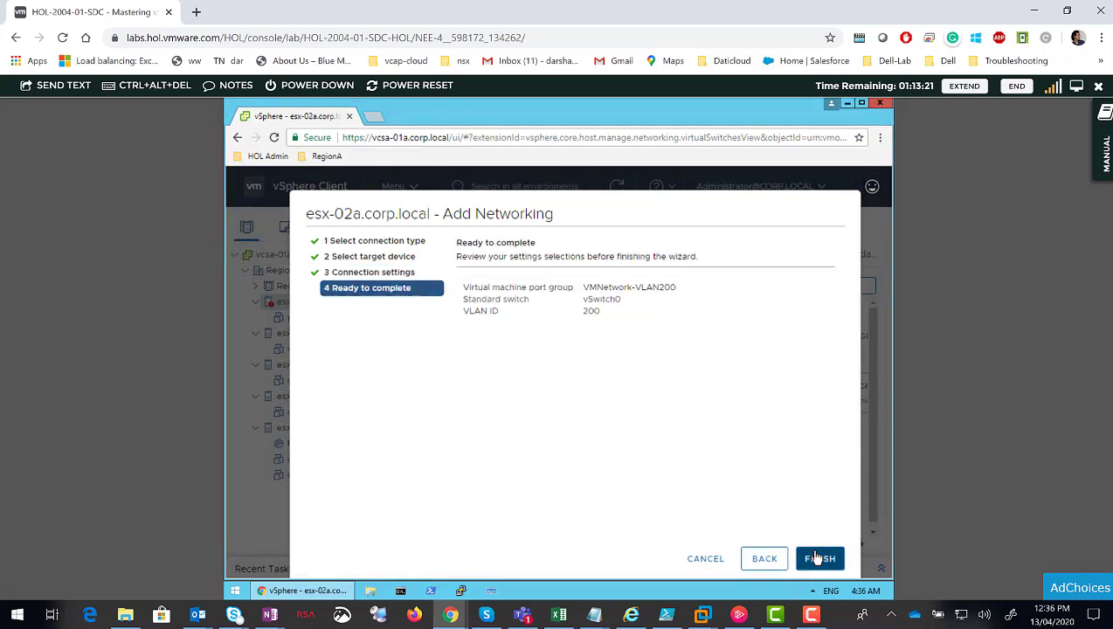
left_click(820, 559)
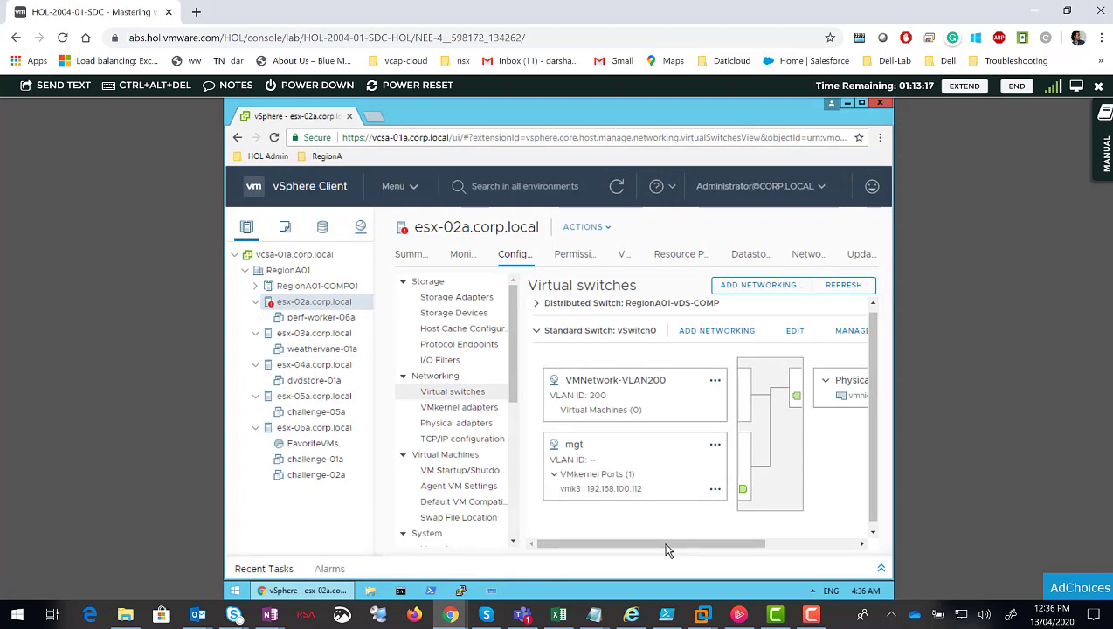
left_click_drag(747, 541, 783, 544)
left_click(587, 543)
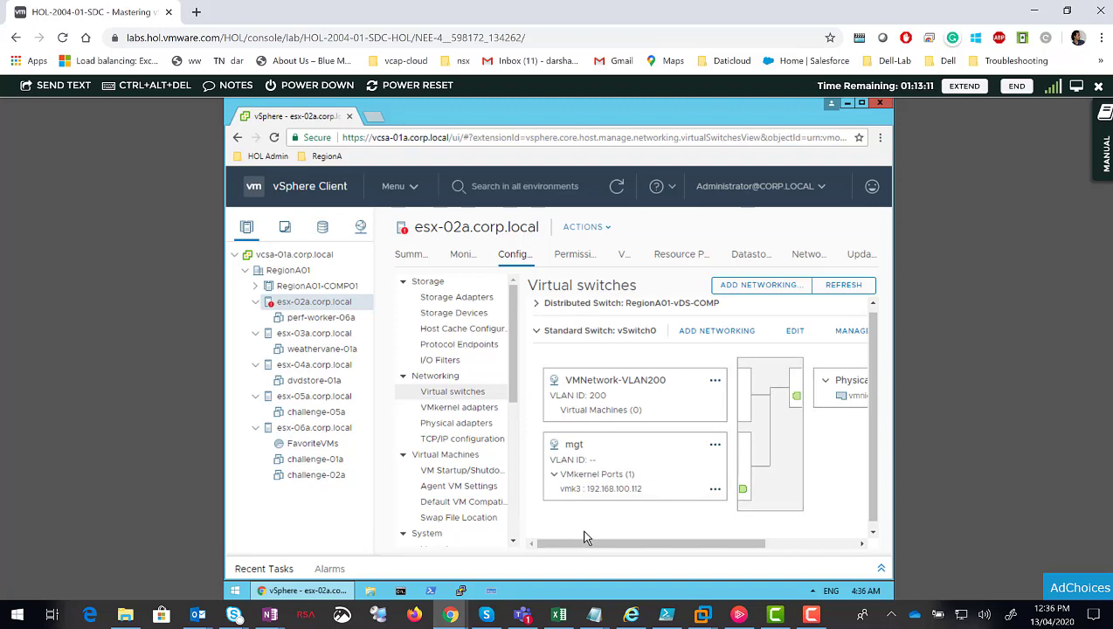
Try selecting VMNetwork-VLAN200 as the network for perf-worker-06a's network adapter 1, and discard the settings changes
left_click(293, 319)
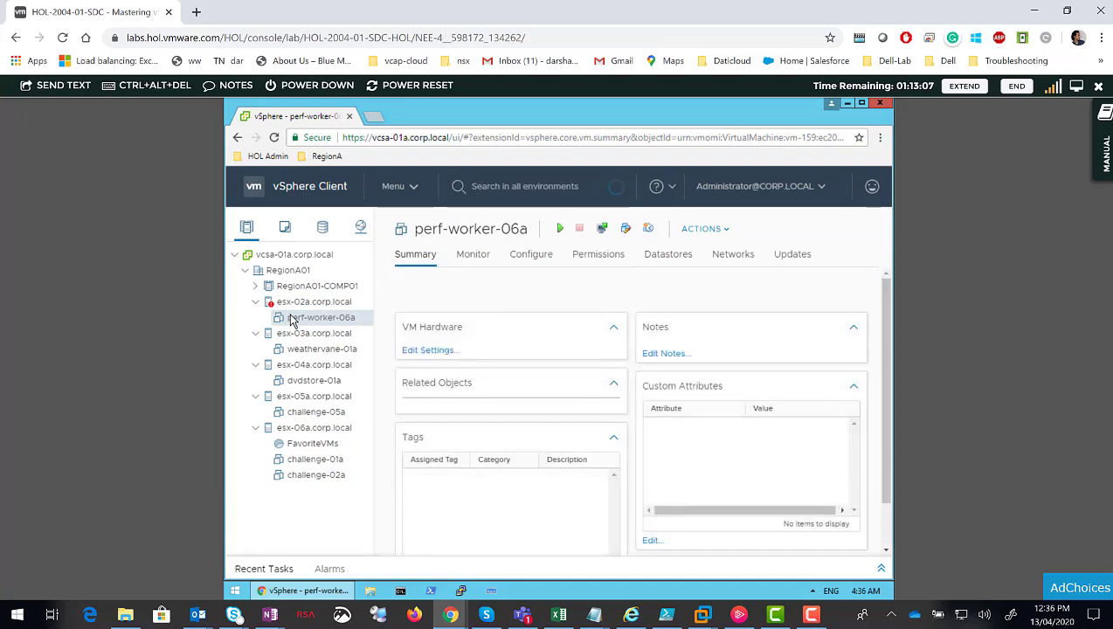
right_click(293, 319)
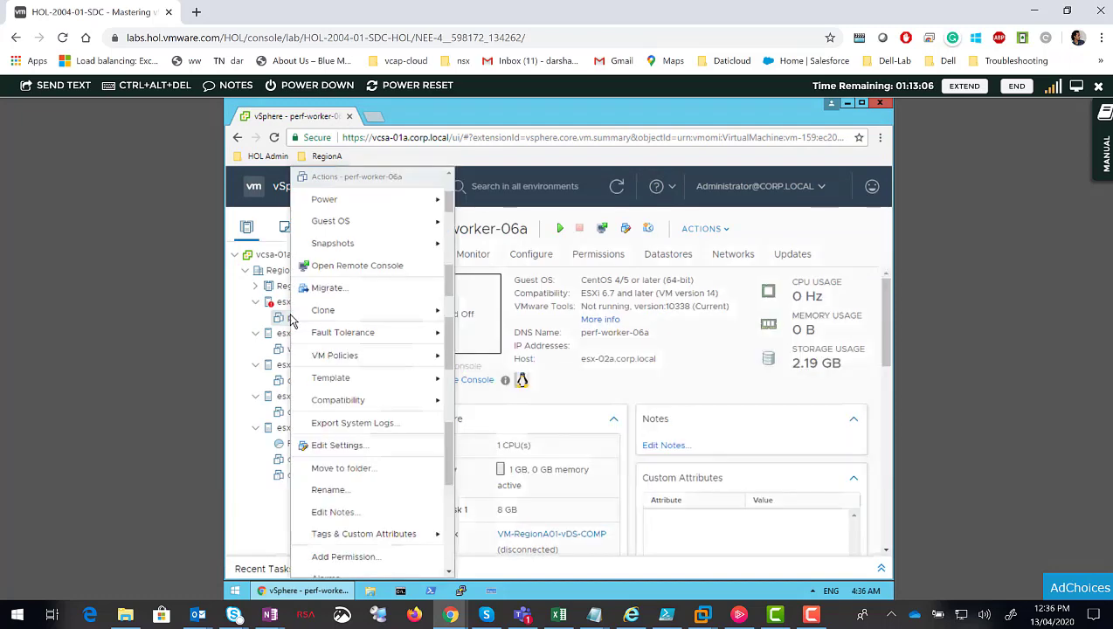
left_click(350, 446)
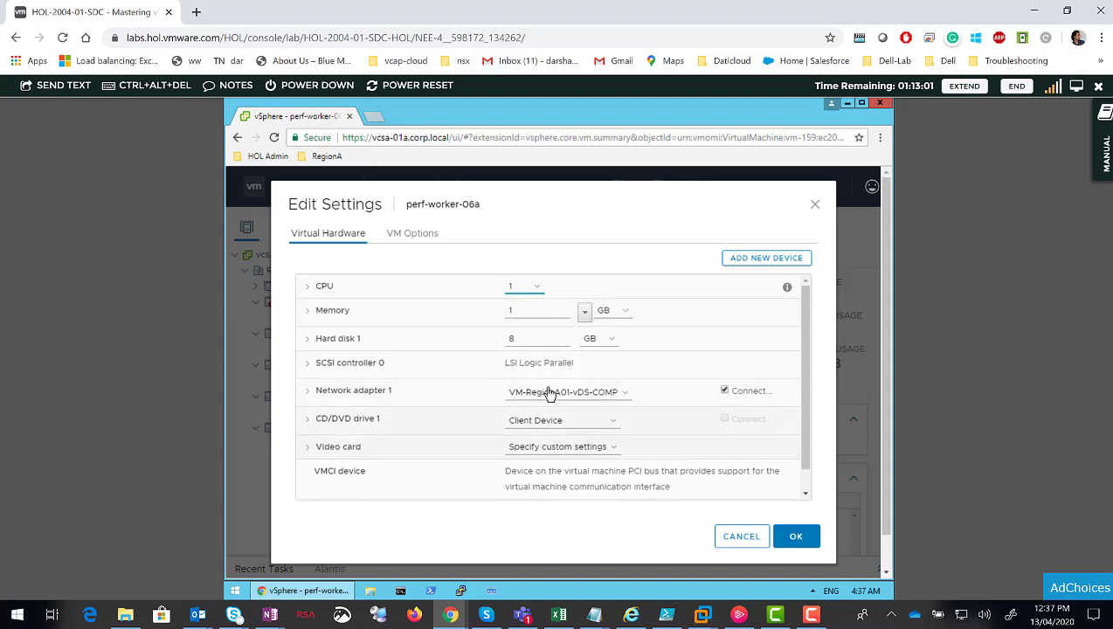
left_click(566, 392)
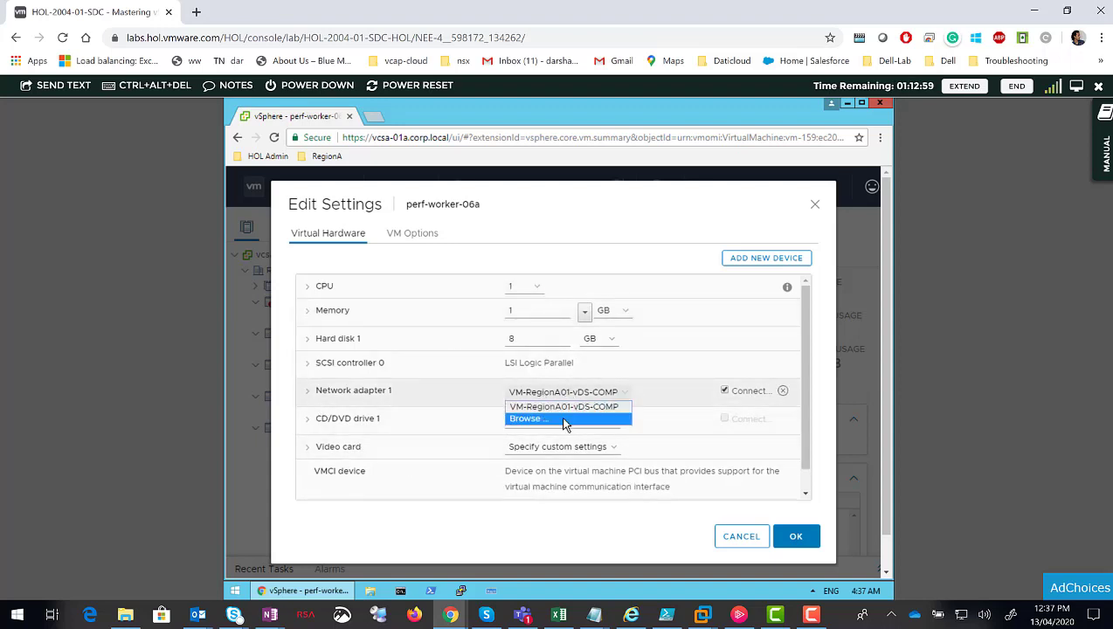
left_click(564, 419)
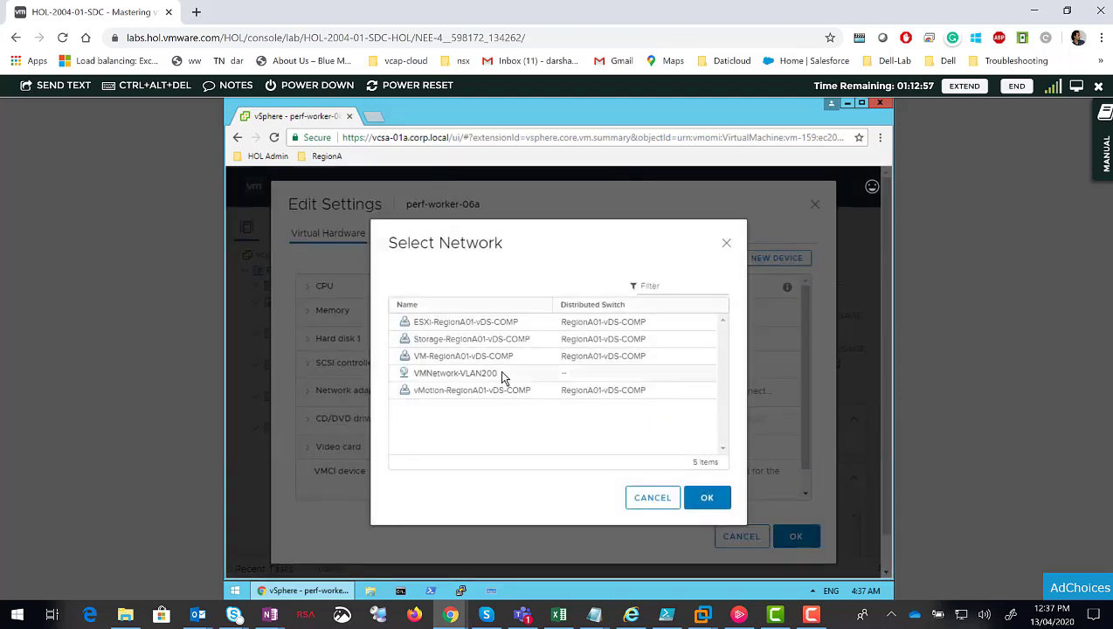
left_click(502, 376)
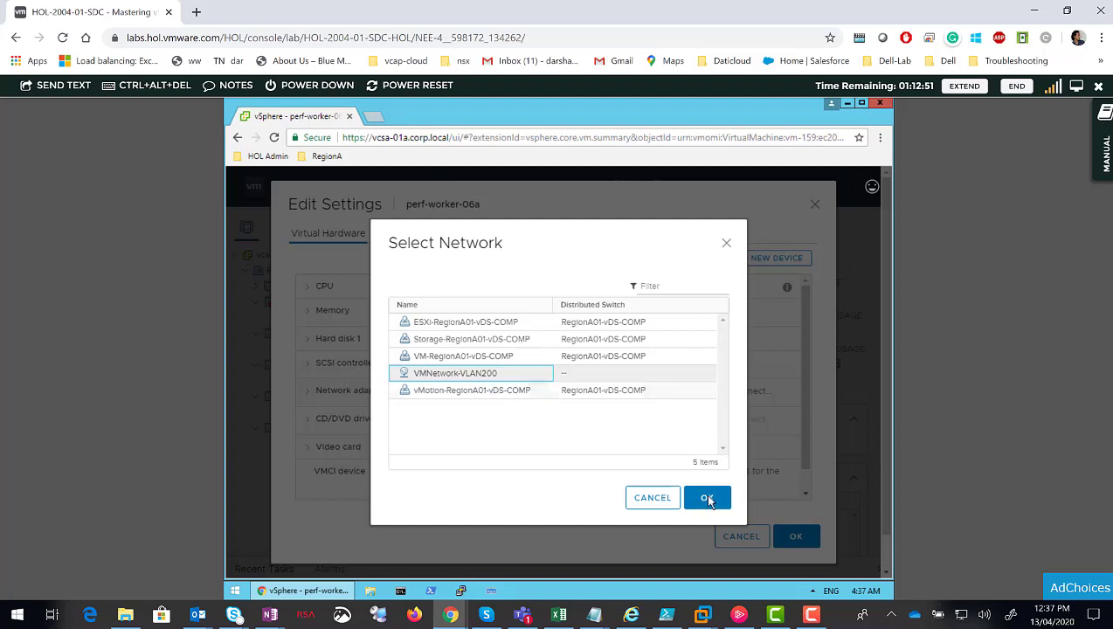
left_click(649, 497)
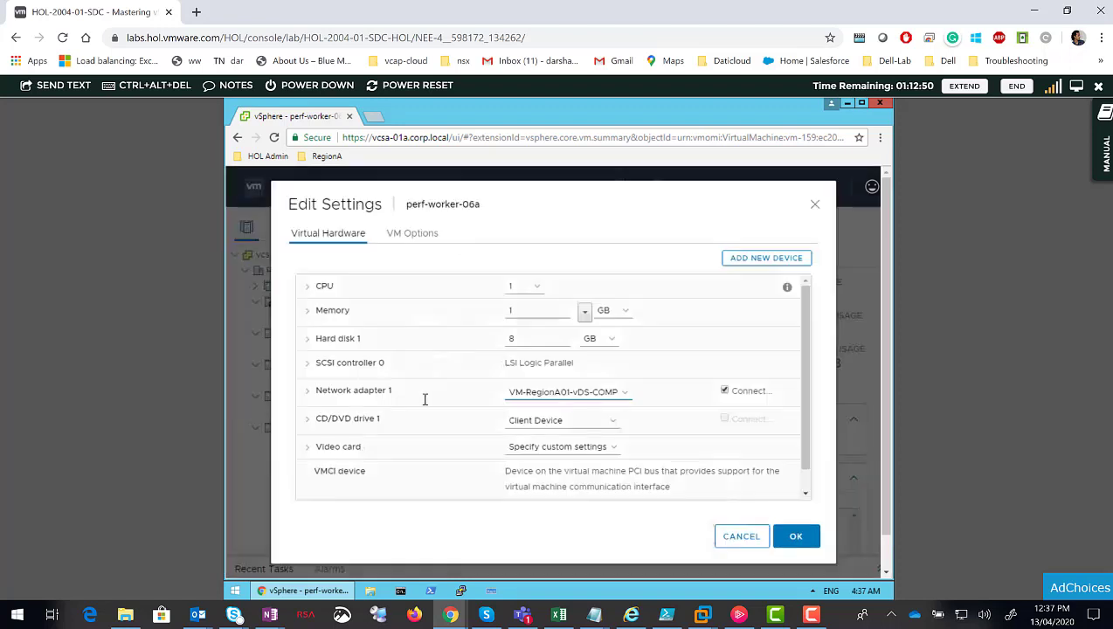
left_click(738, 538)
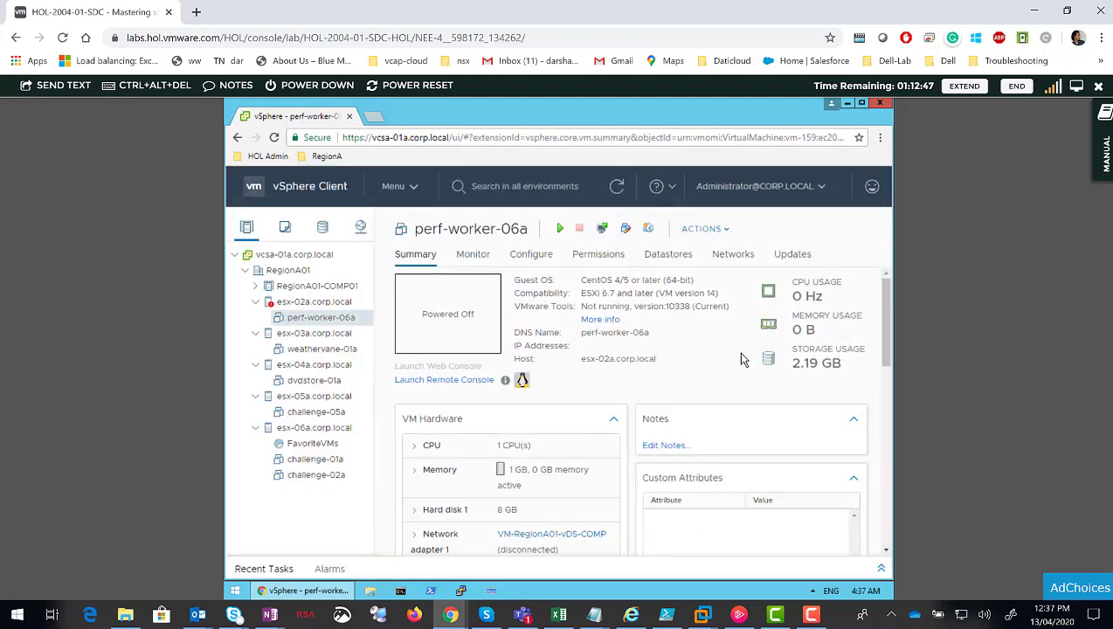
scroll(731, 355, "down", 1)
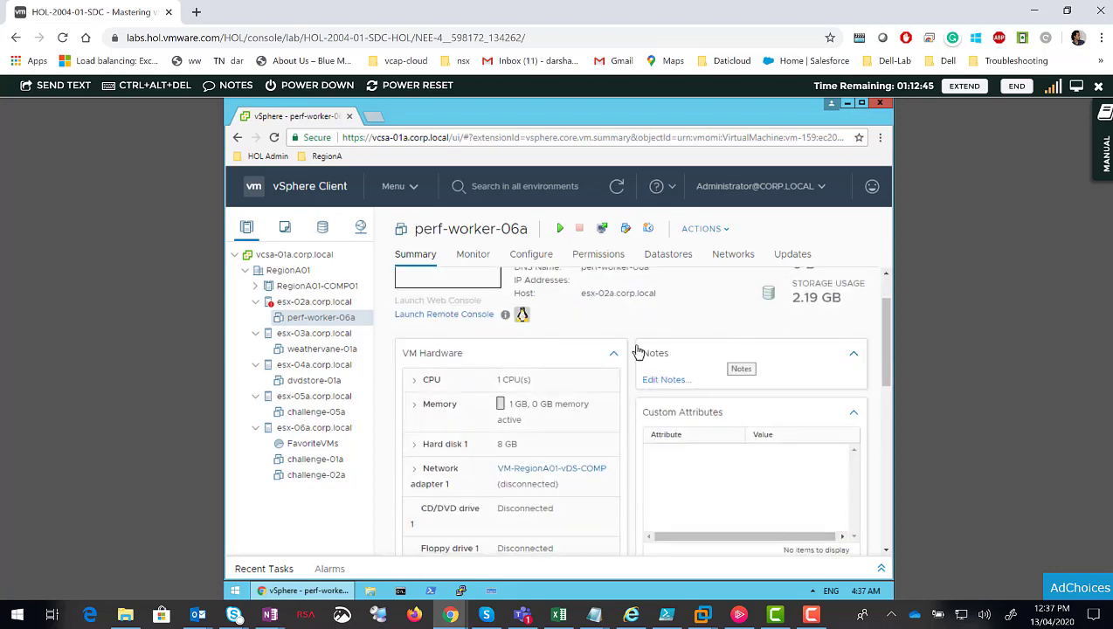
scroll(629, 351, "up", 2)
Return to esx-02a.corp.local's virtual switches, expand vSwitch0, and examine the MTU in its settings
left_click(319, 302)
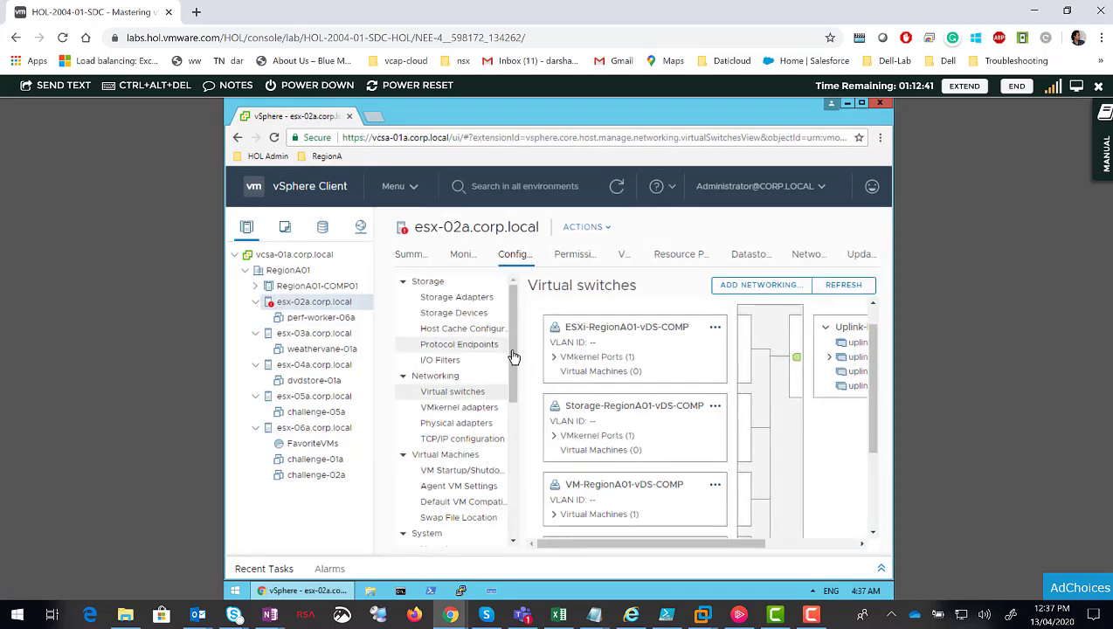
scroll(813, 423, "down", 3)
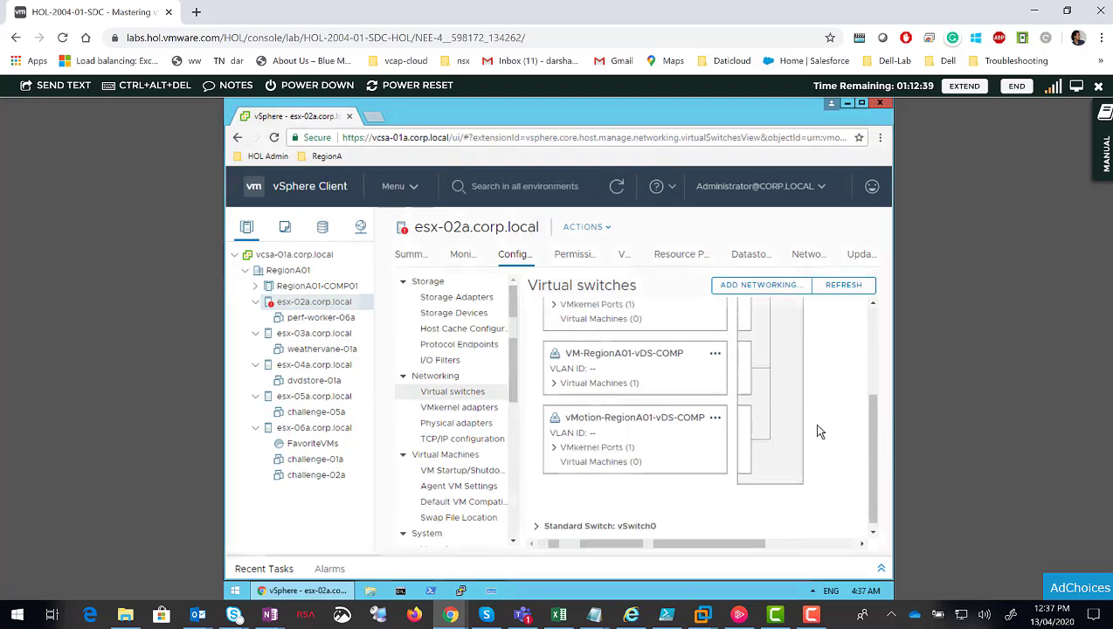
left_click(537, 519)
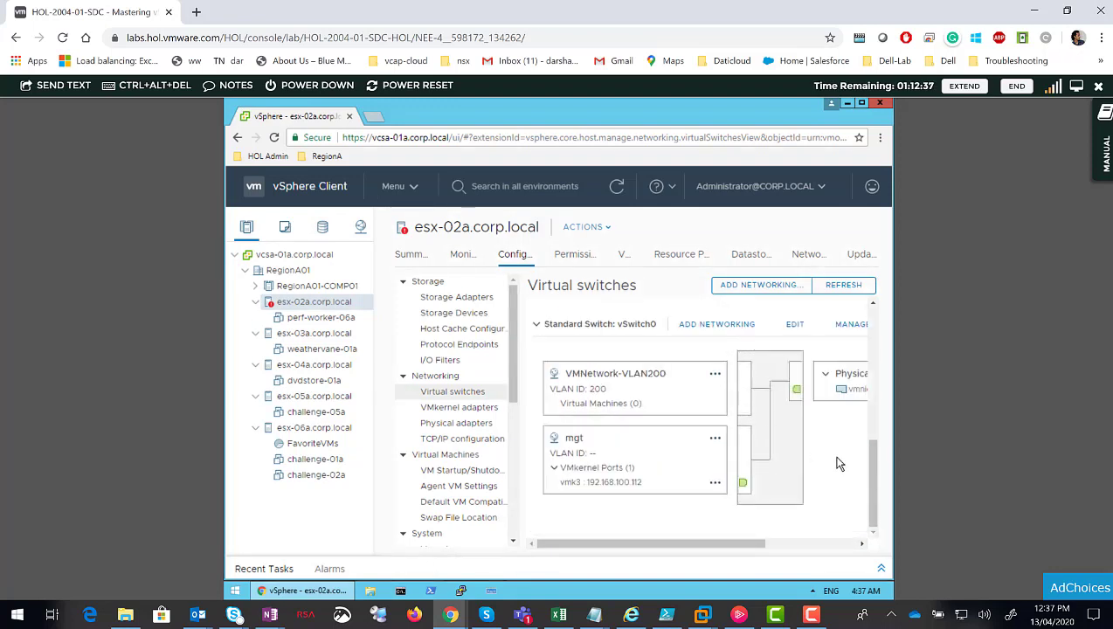
left_click(795, 324)
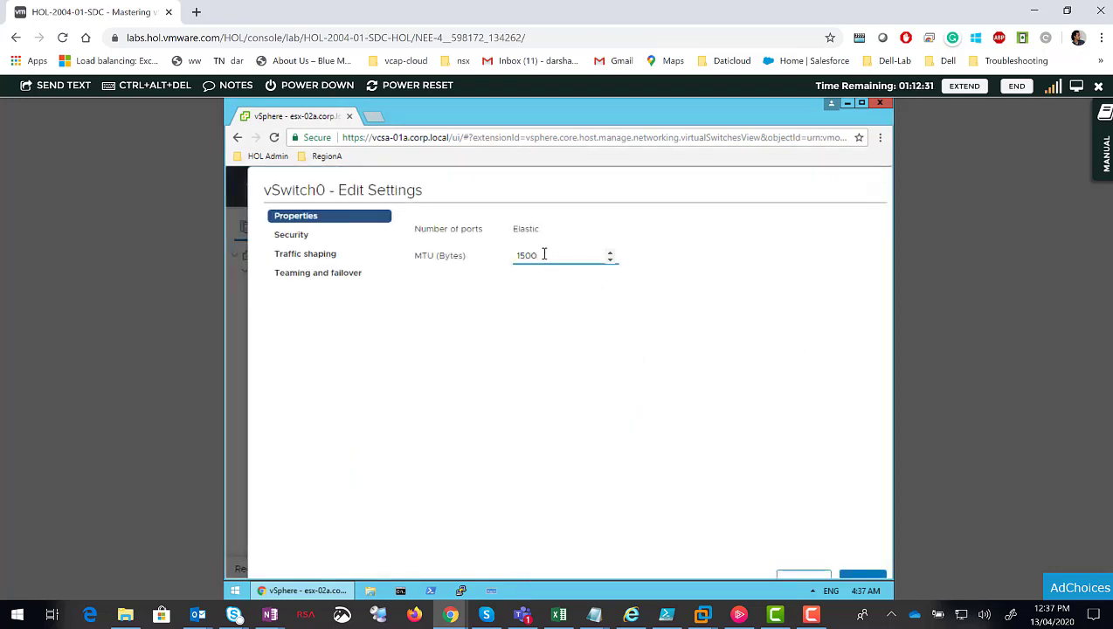
left_click_drag(545, 255, 497, 258)
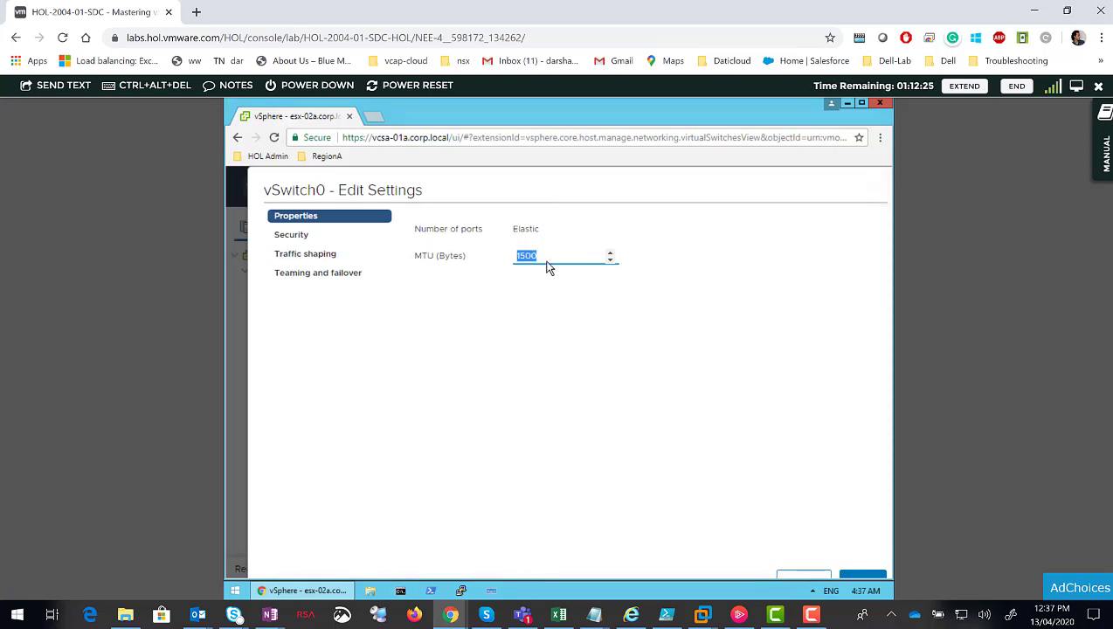
Examine vSwitch0's security policies and compare the promiscuous mode options, keeping Reject
left_click(294, 235)
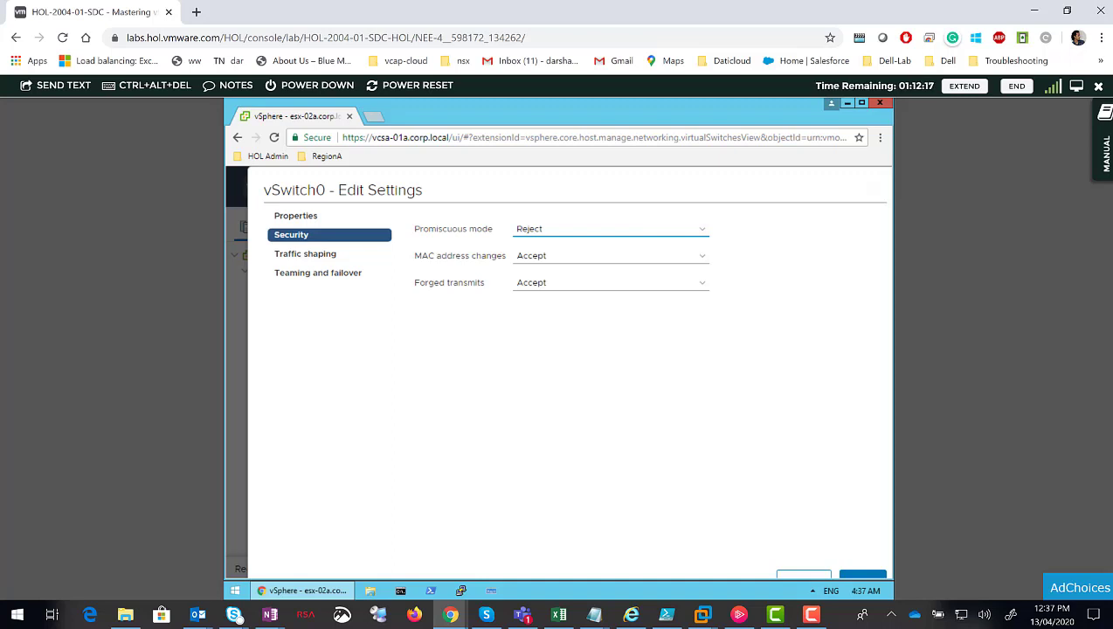
key("alt+Tab")
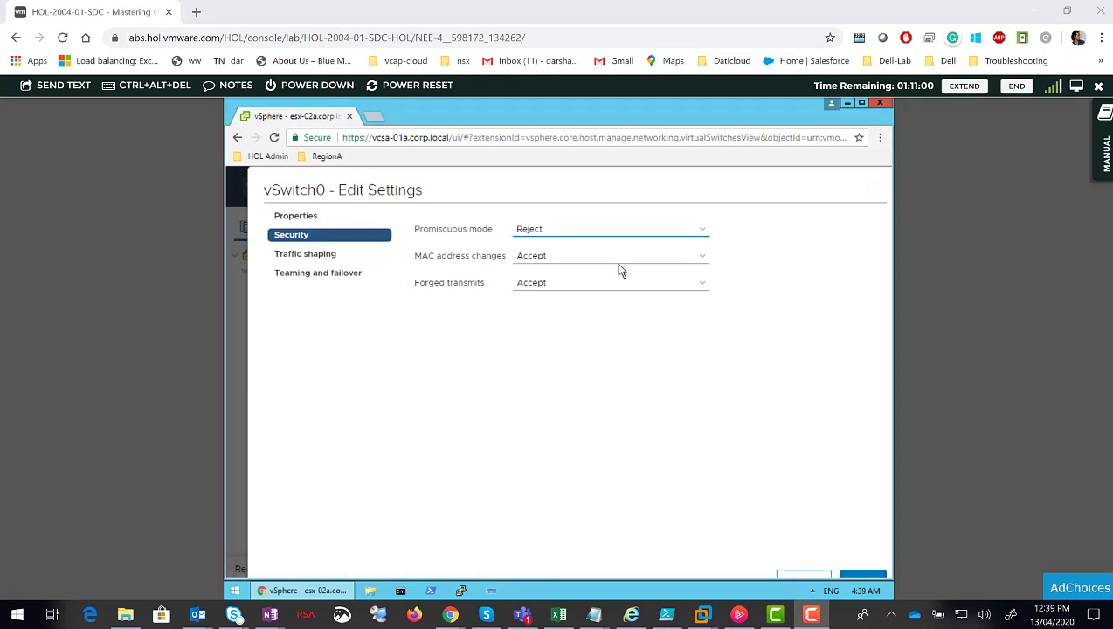
left_click(584, 233)
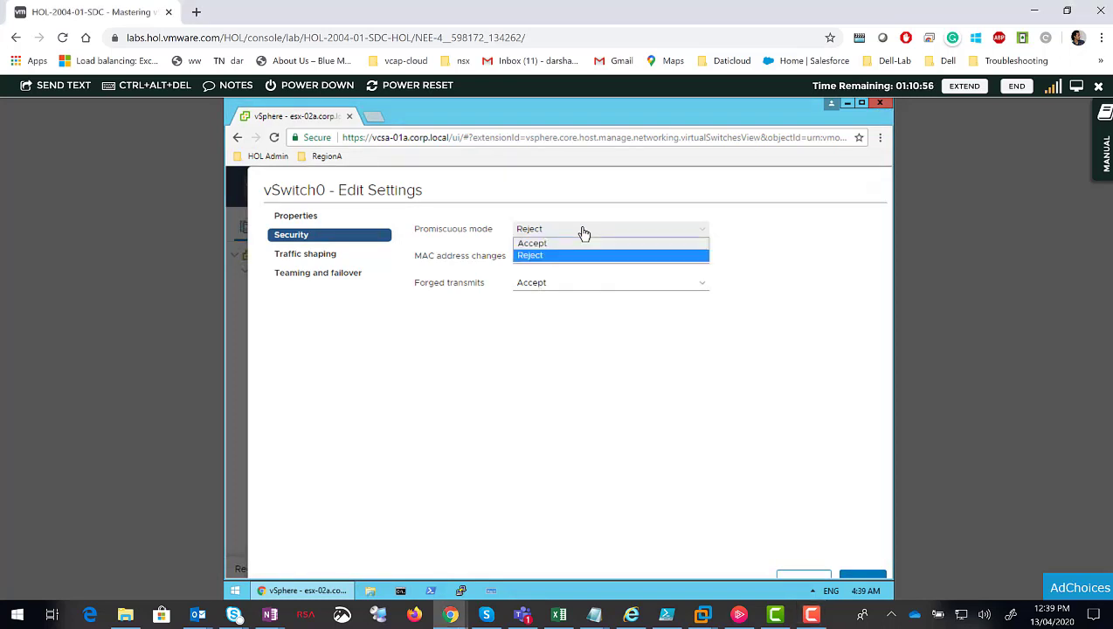
left_click(615, 199)
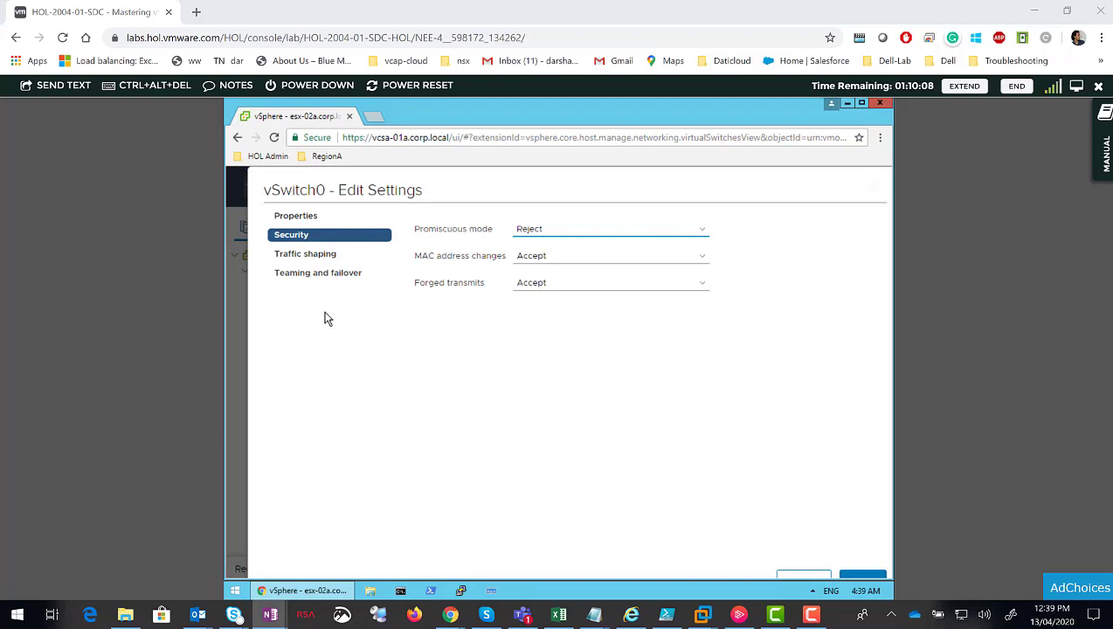
Enable traffic shaping in vSwitch0's settings and examine the average bandwidth value
left_click(324, 255)
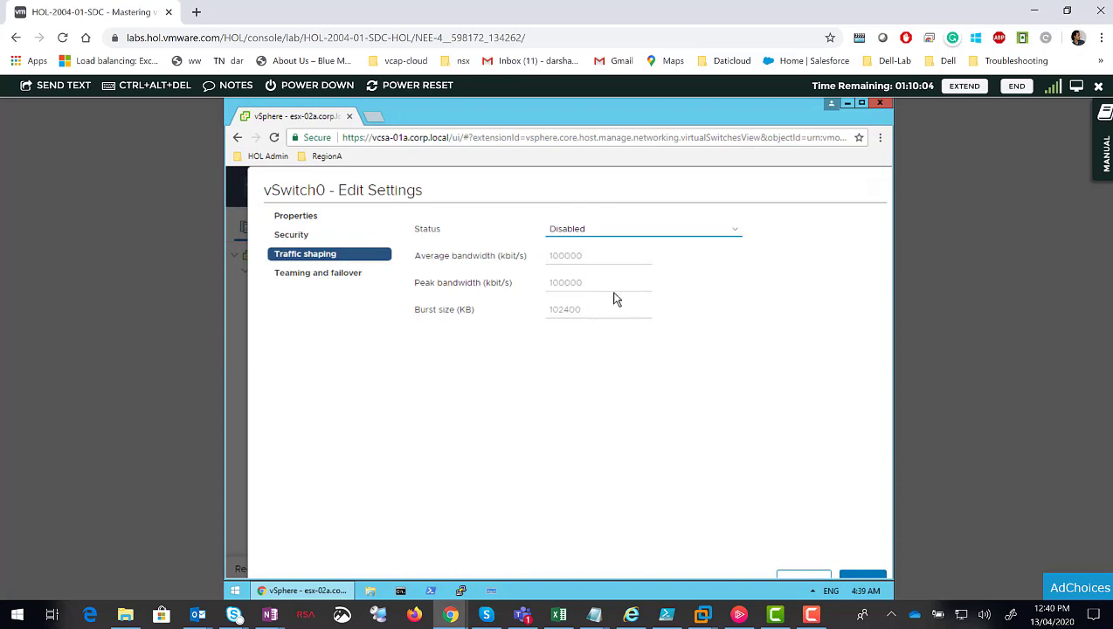
left_click(642, 232)
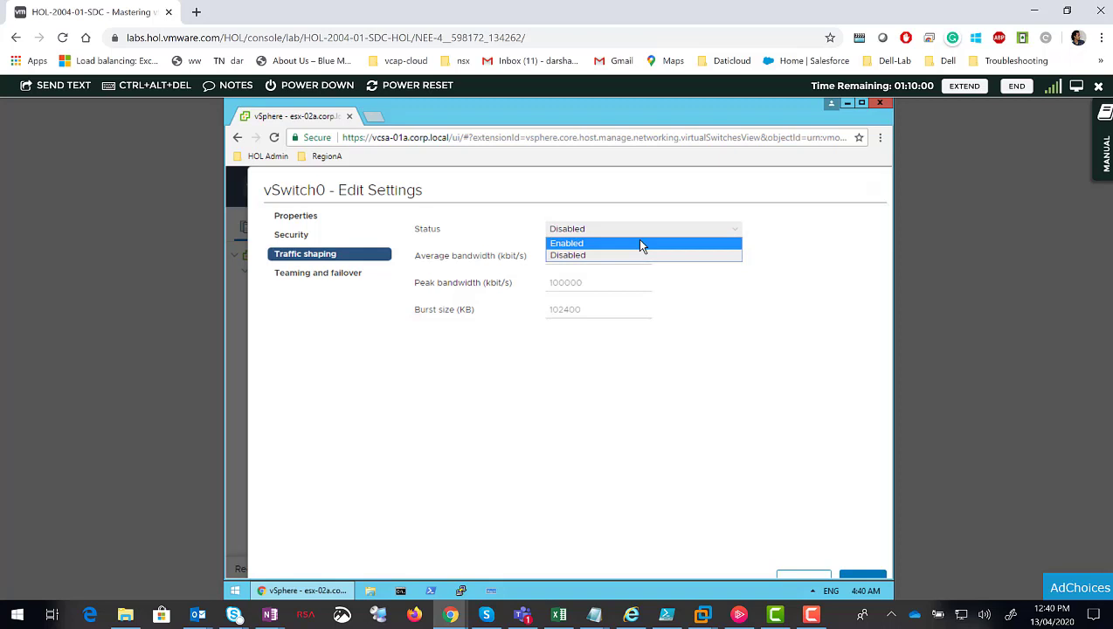
left_click(640, 242)
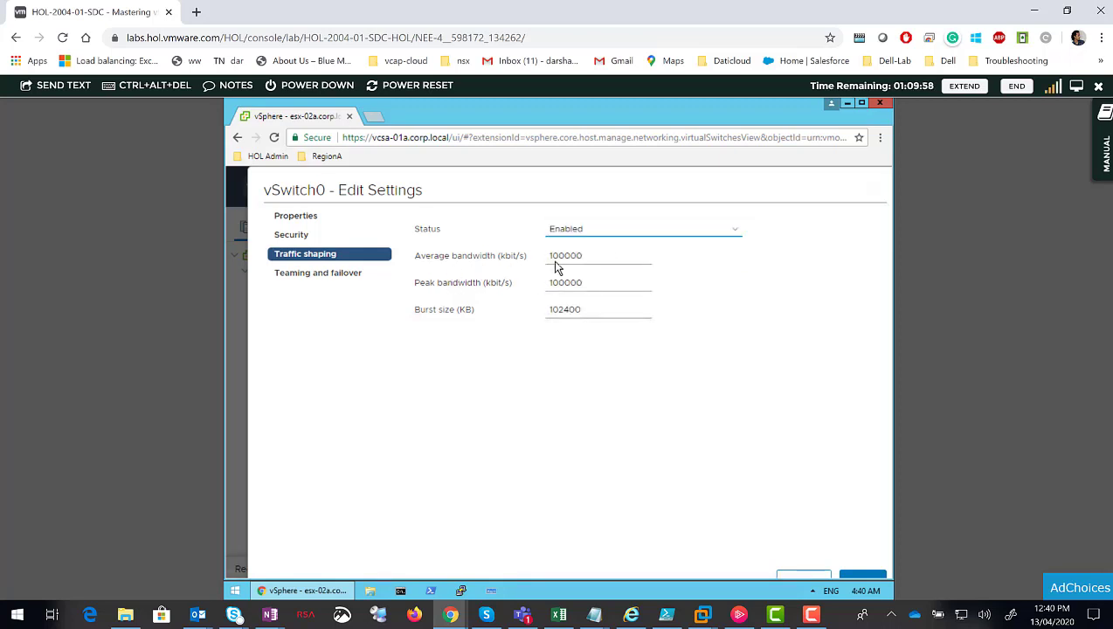
left_click_drag(548, 255, 628, 256)
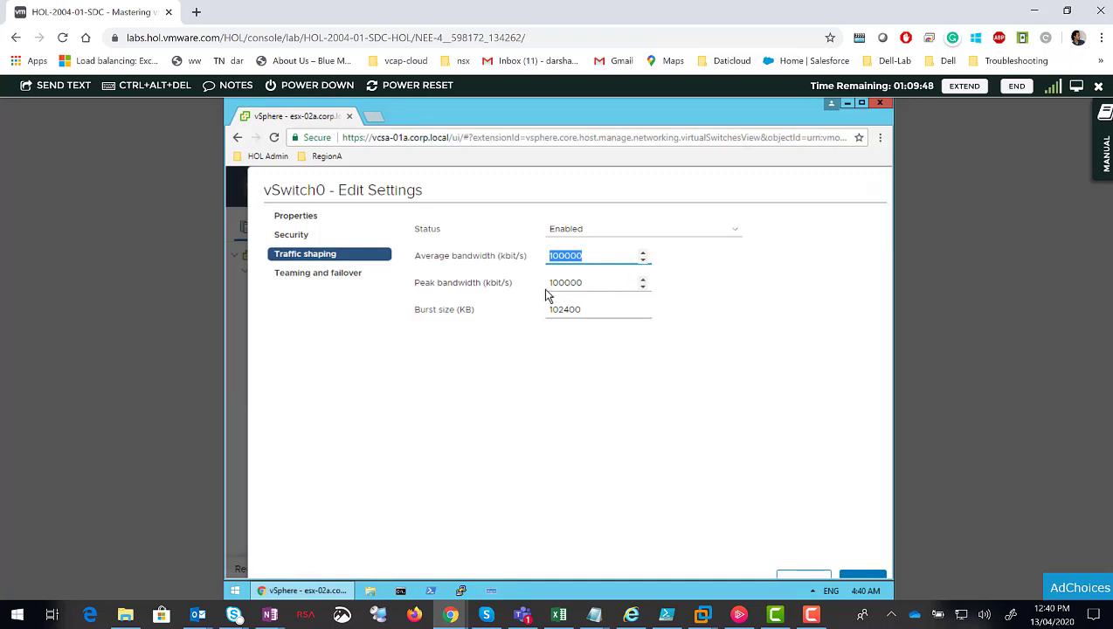
Set vSwitch0's traffic shaping to an average bandwidth of 1024 kbit/s and a peak bandwidth of 2048 kbit/s
key("Tab")
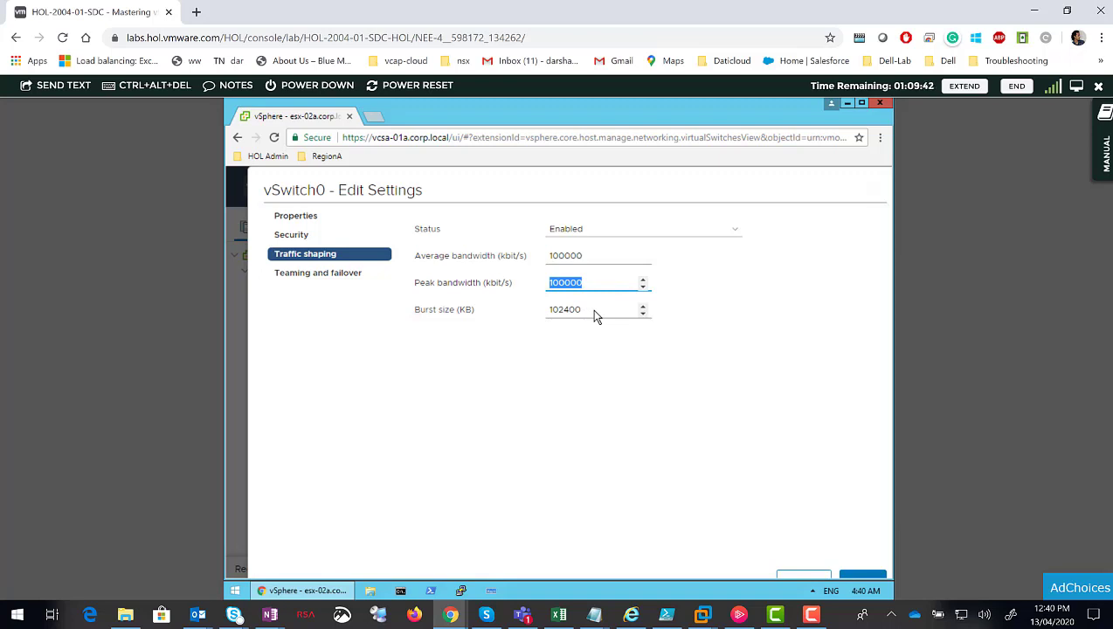
key("shift+Tab")
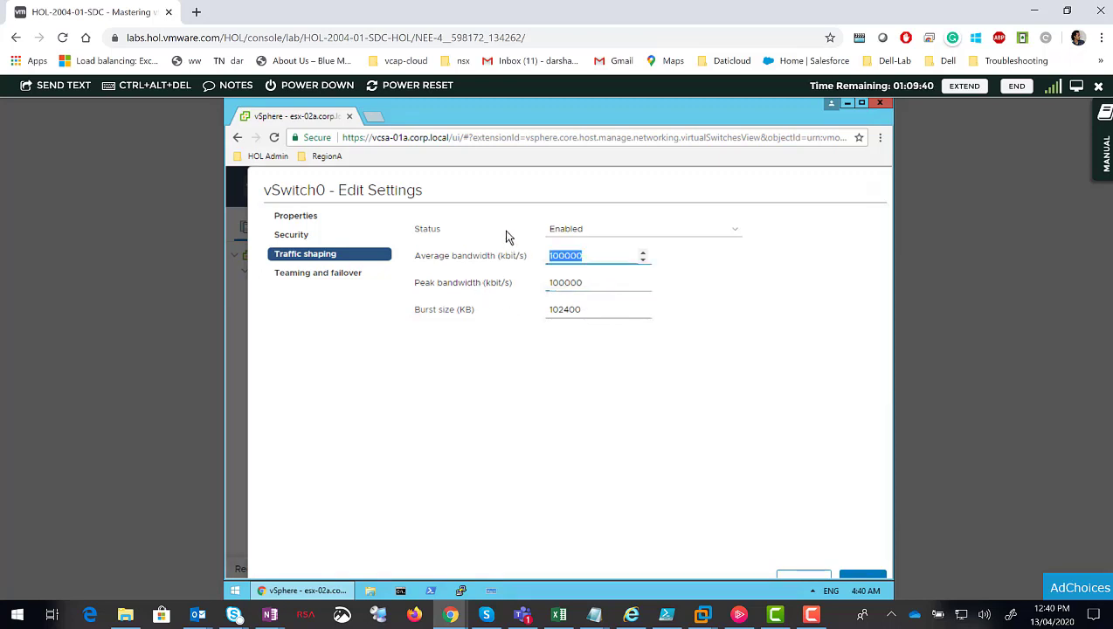
type("1024")
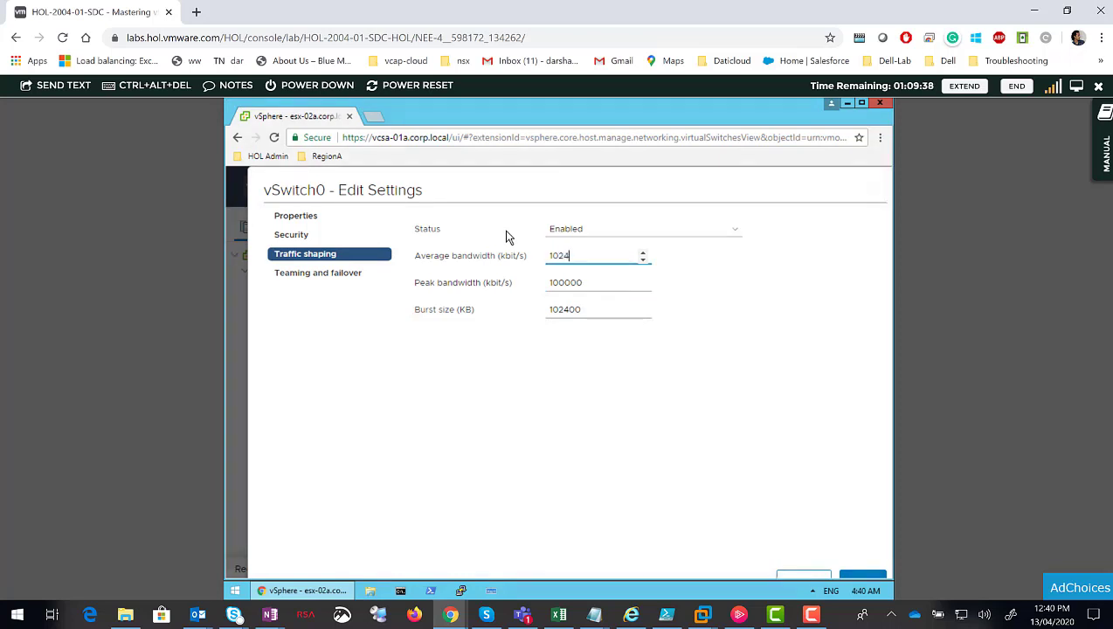
left_click(598, 292)
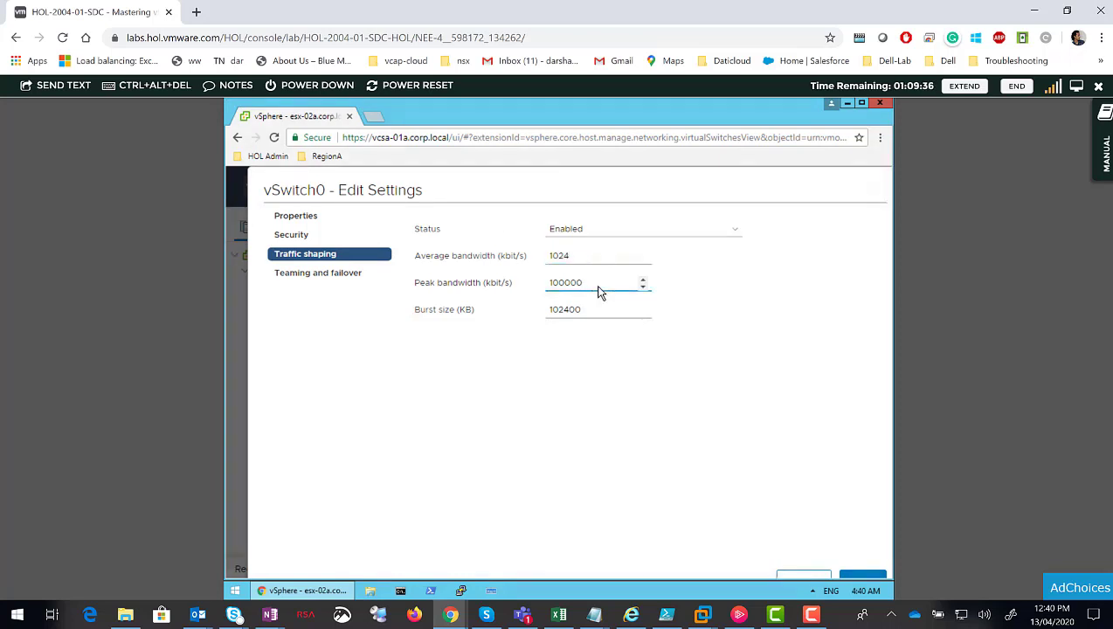
key("ctrl+a")
type("20")
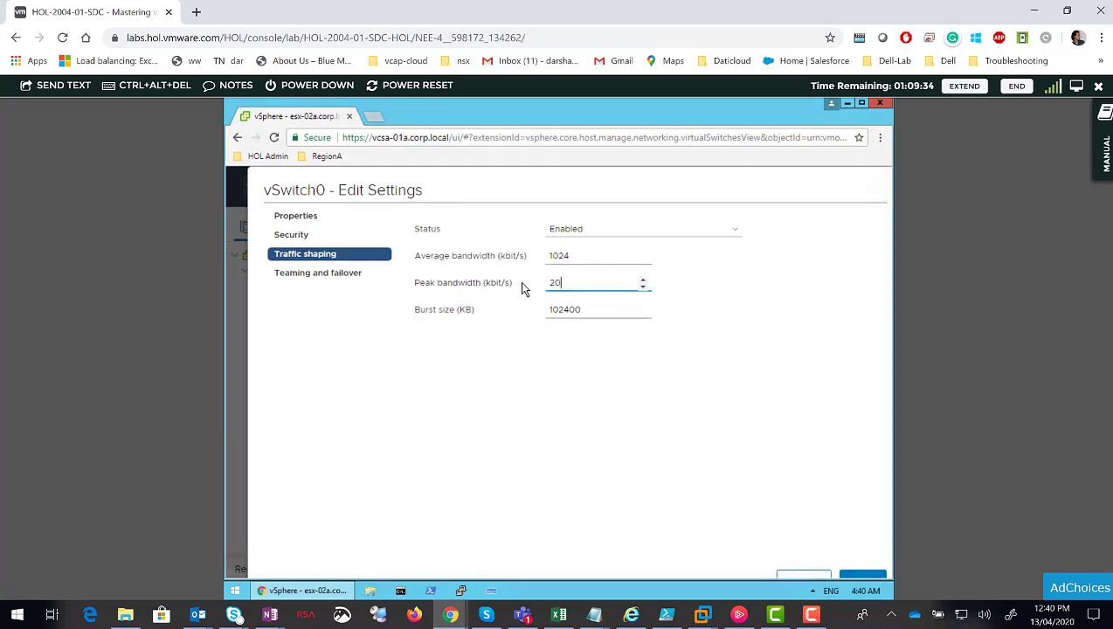
type("48")
Set the traffic shaping burst size of vSwitch0 to 8096 KB
left_click(563, 310)
key("ctrl+a")
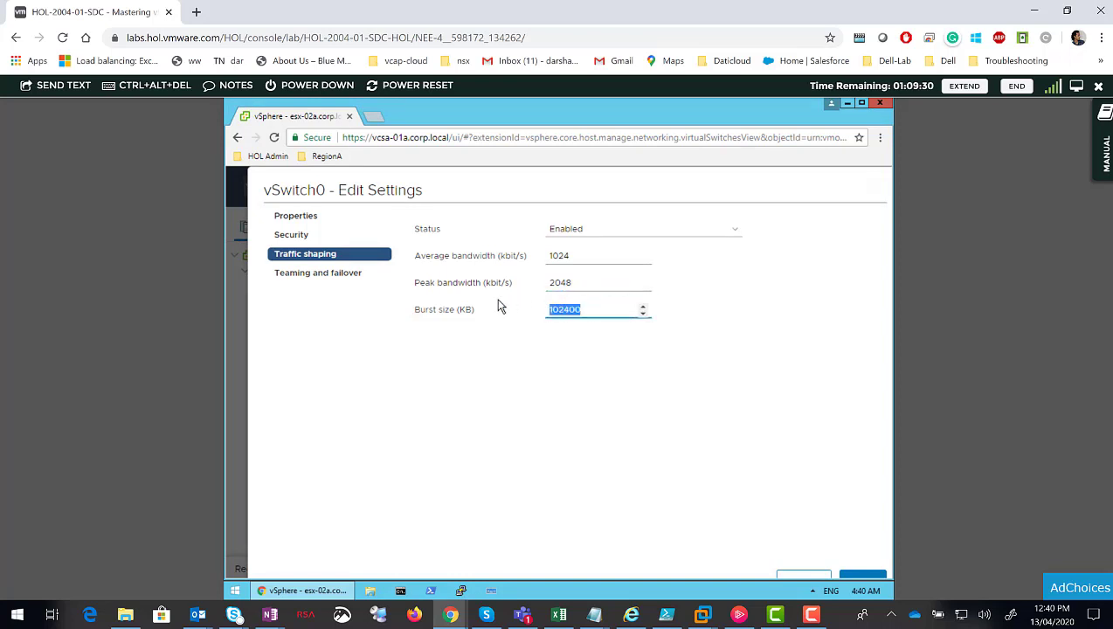
type("80")
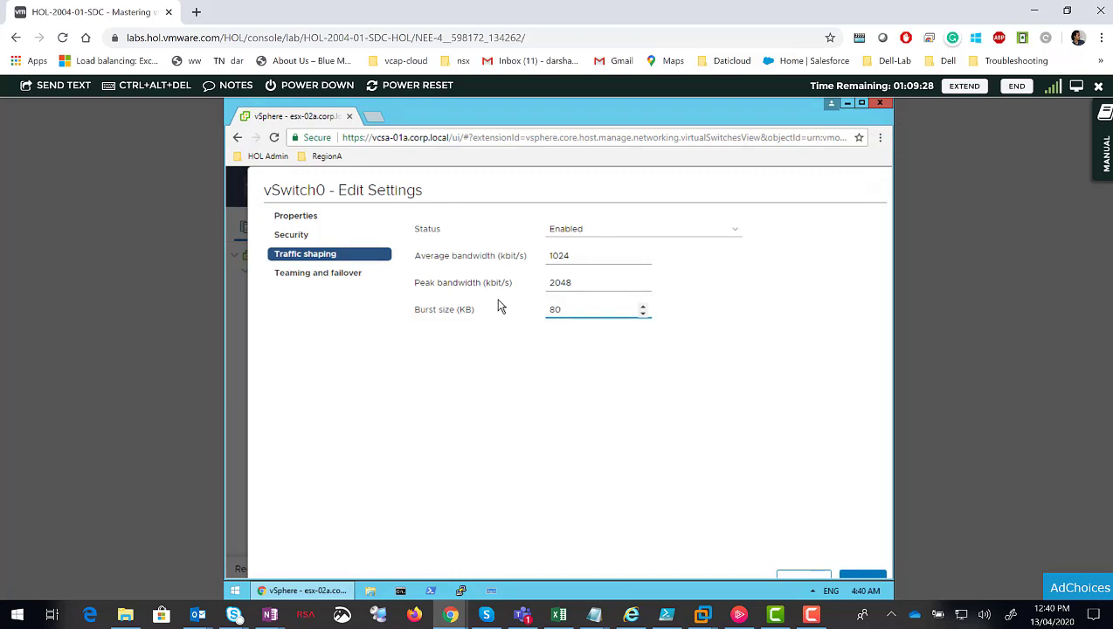
type("96")
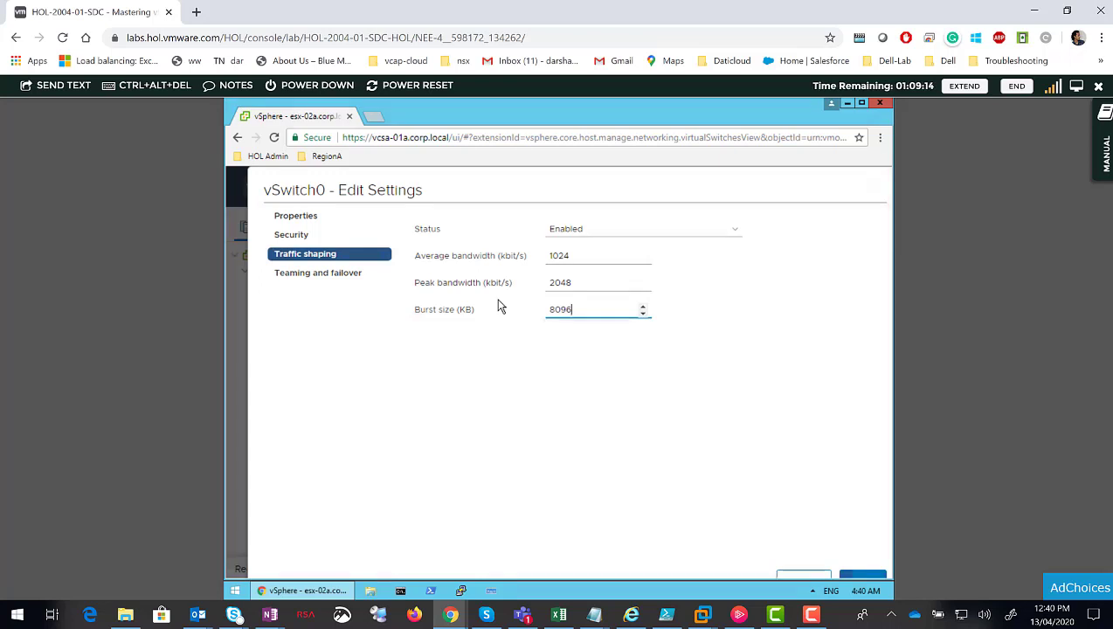
left_click_drag(593, 318, 518, 312)
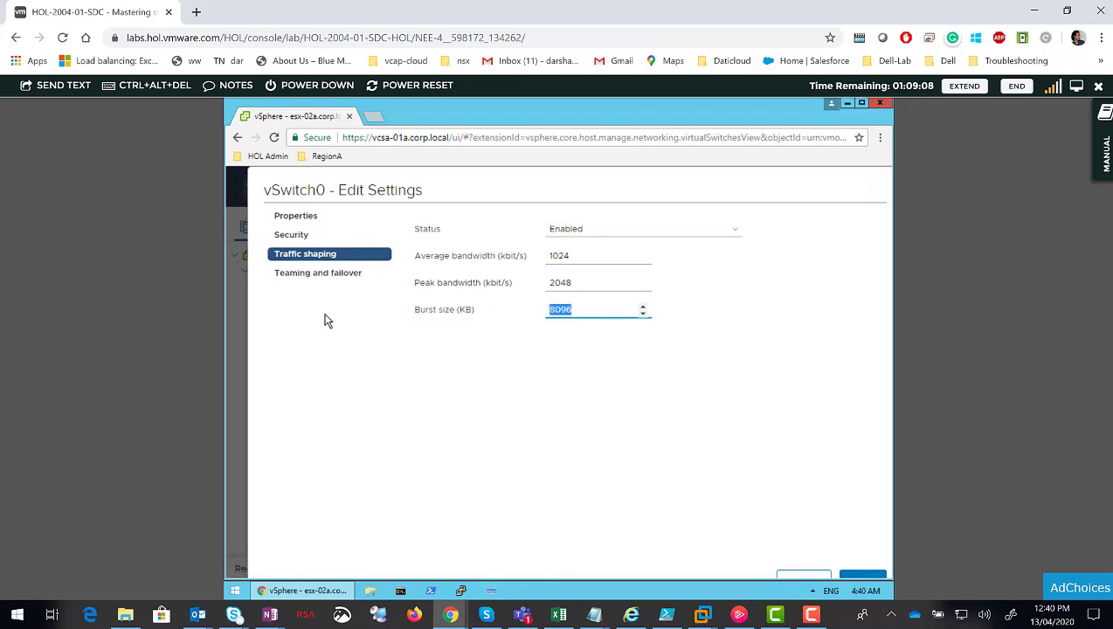
Examine the load balancing options in vSwitch0's teaming and failover settings, keeping Route based on originating virtual port
left_click(330, 275)
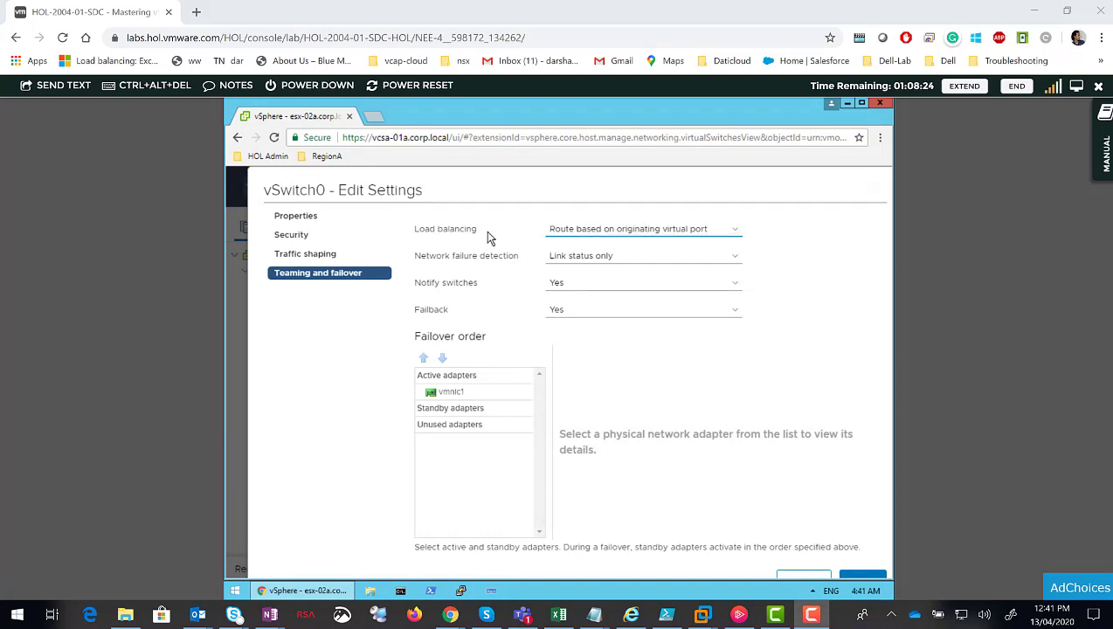
left_click(616, 231)
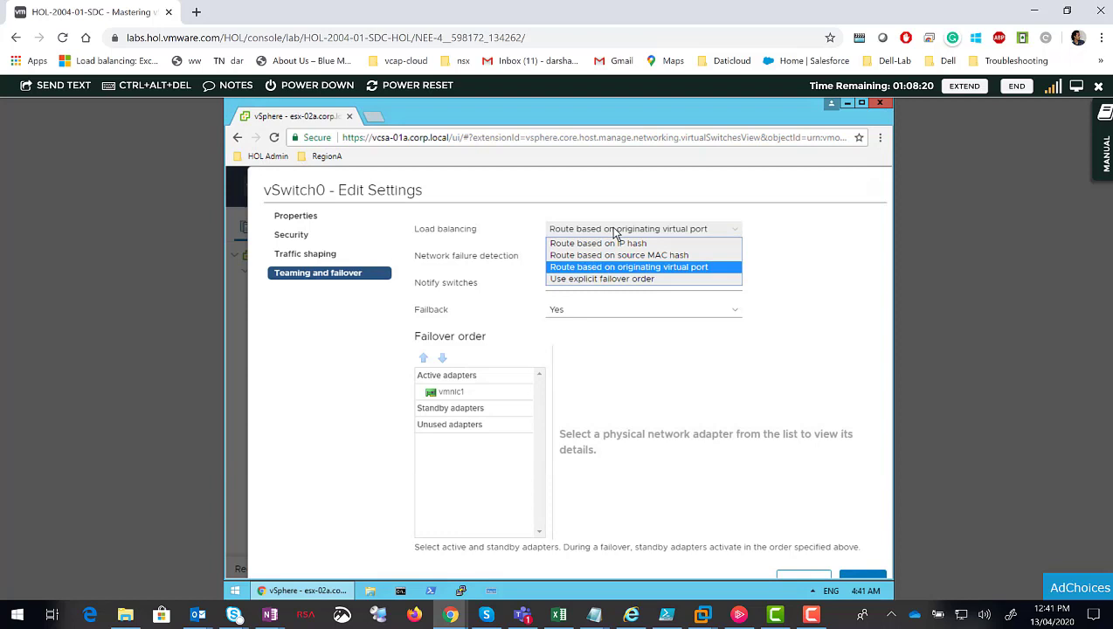
left_click(616, 231)
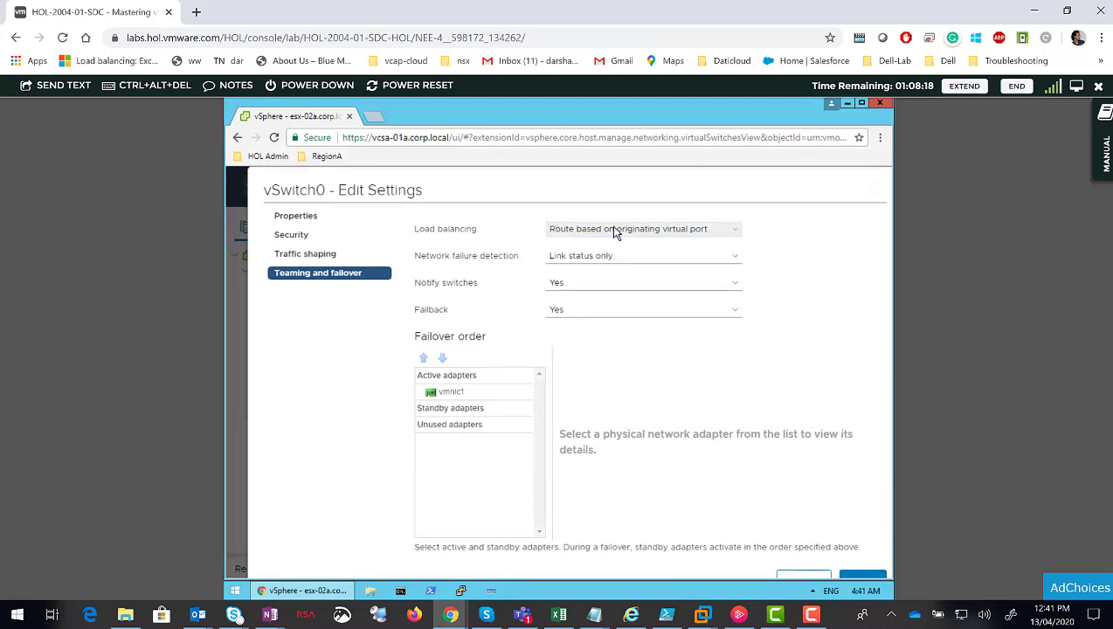
left_click(616, 231)
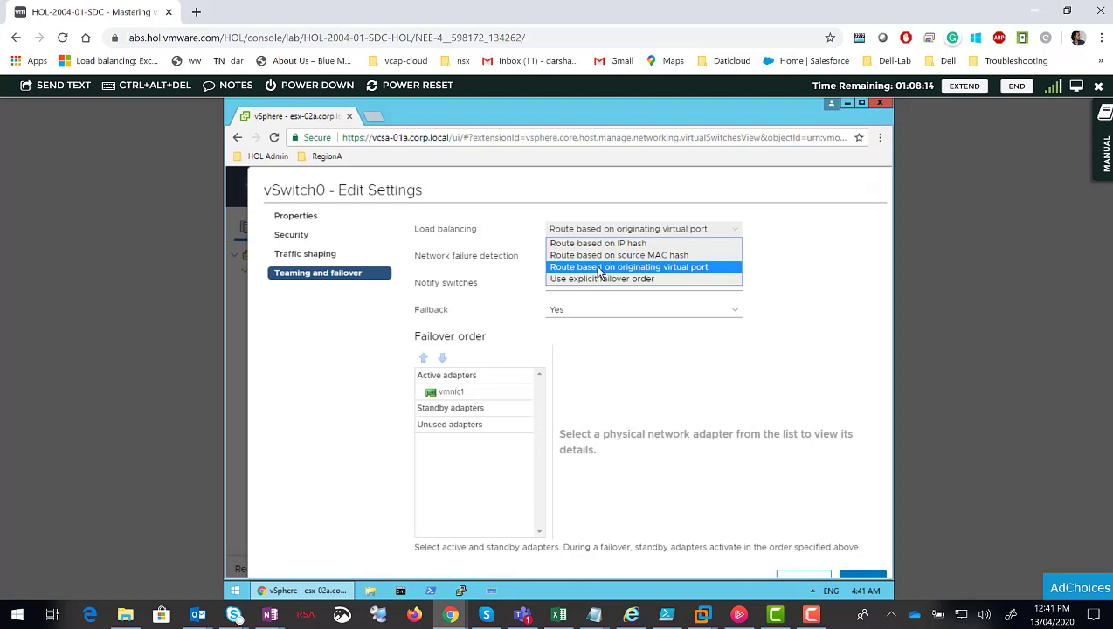
left_click(598, 268)
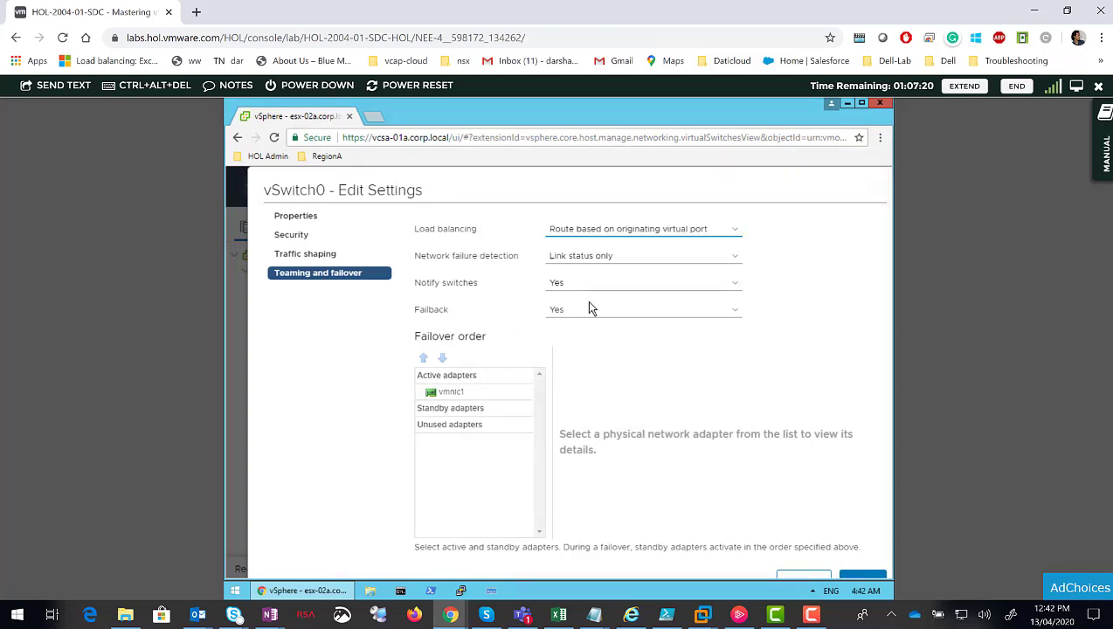
Try Route based on source MAC hash and Route based on IP hash as vSwitch0's load balancing method
left_click(695, 231)
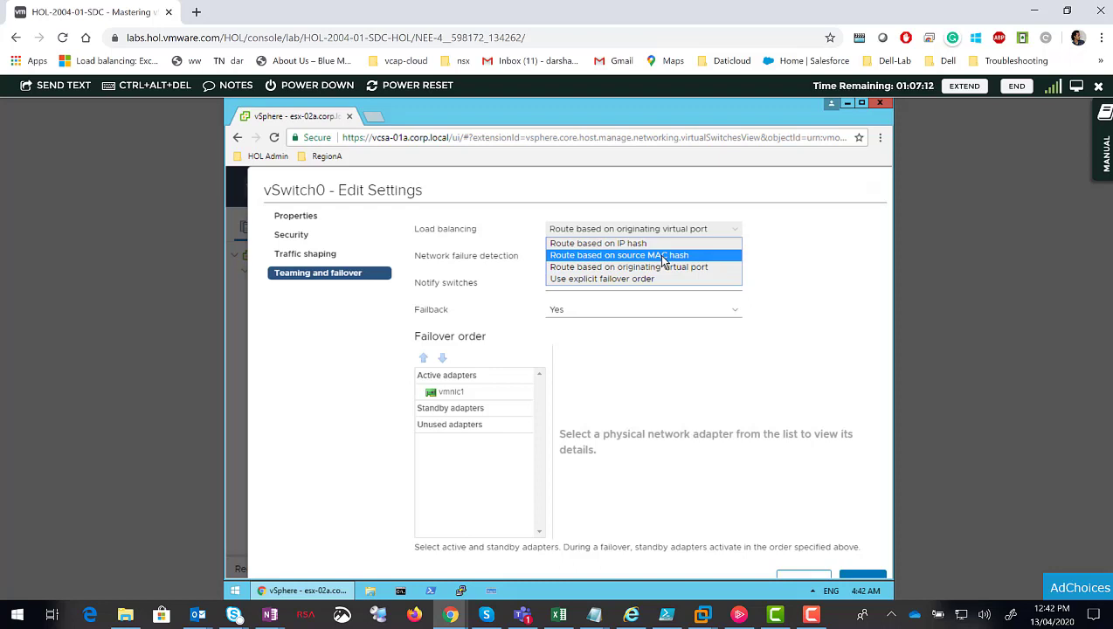
left_click(662, 255)
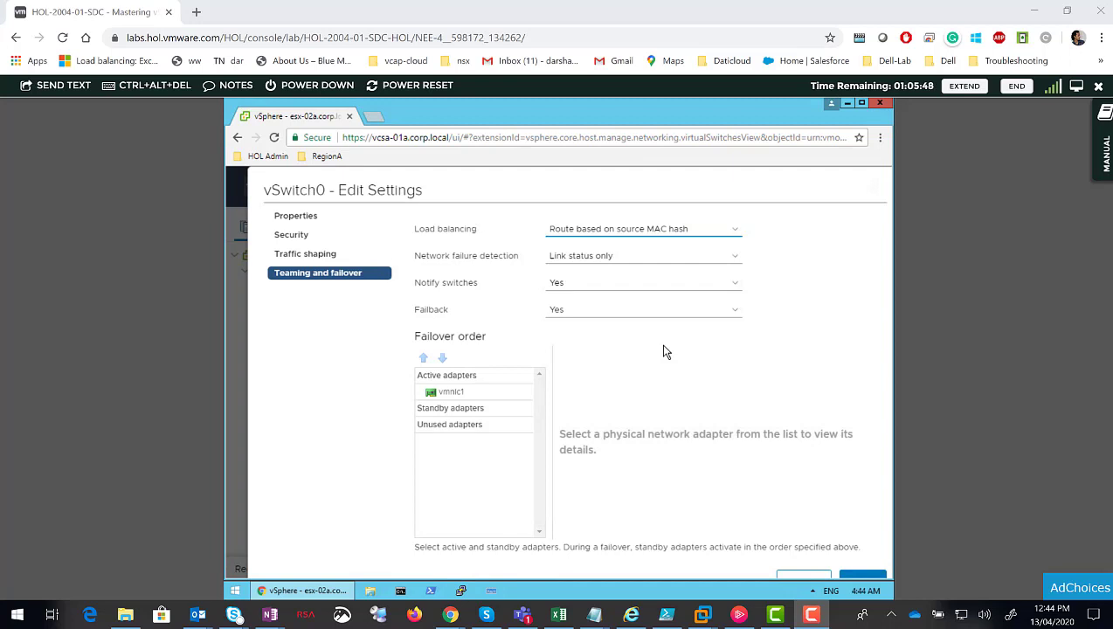
left_click(680, 231)
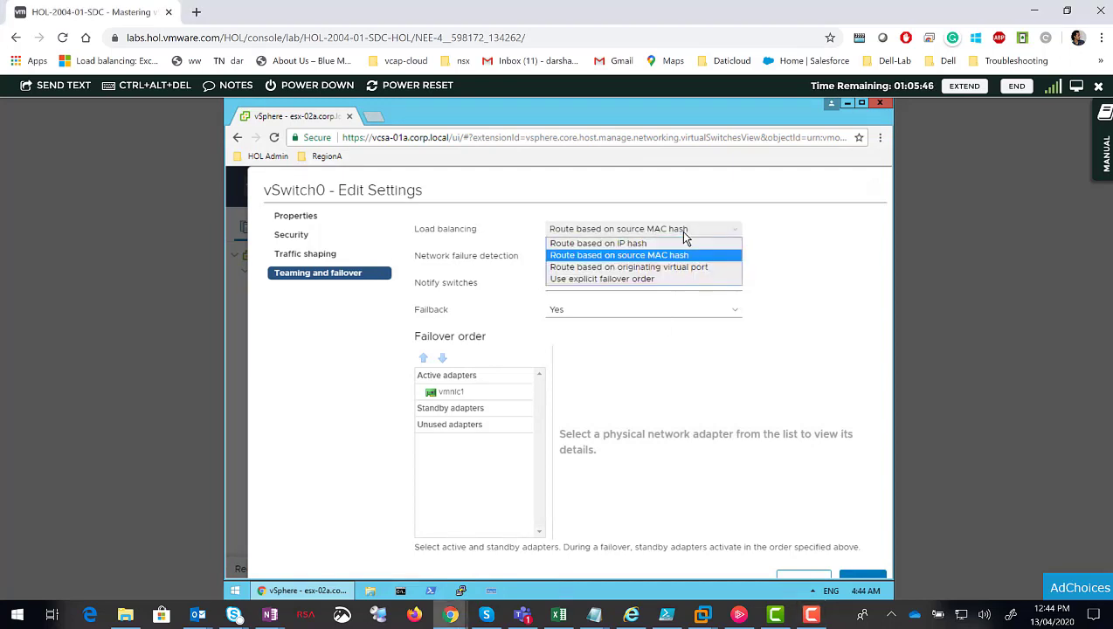
left_click(649, 242)
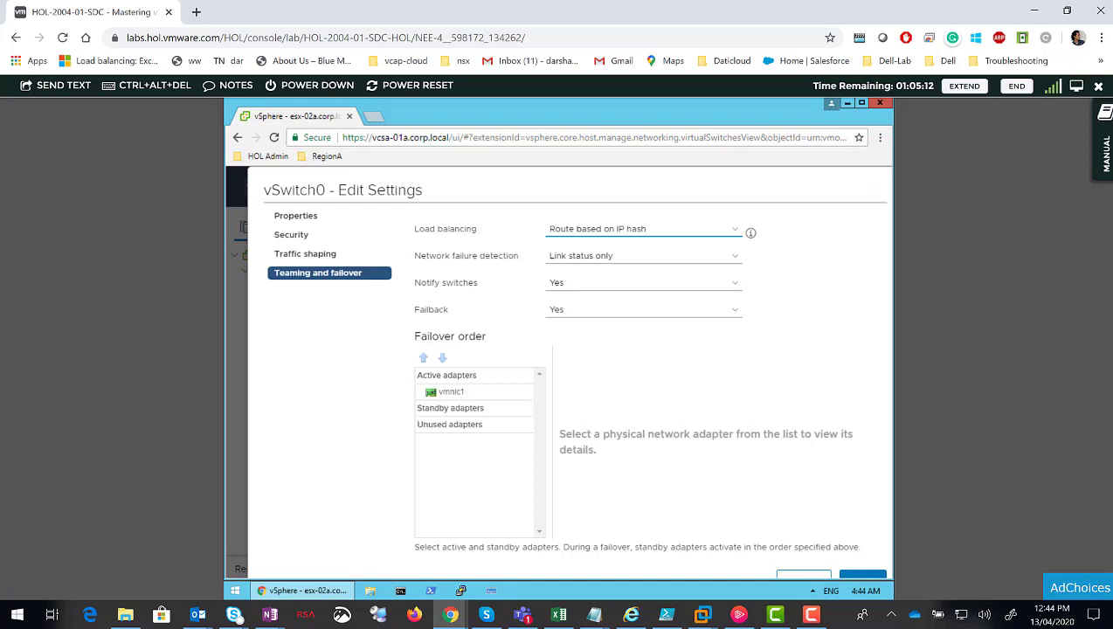
Try explicit failover order with active adapter vmnic1 selected, and restore load balancing to Route based on originating virtual port
left_click(730, 227)
left_click(730, 228)
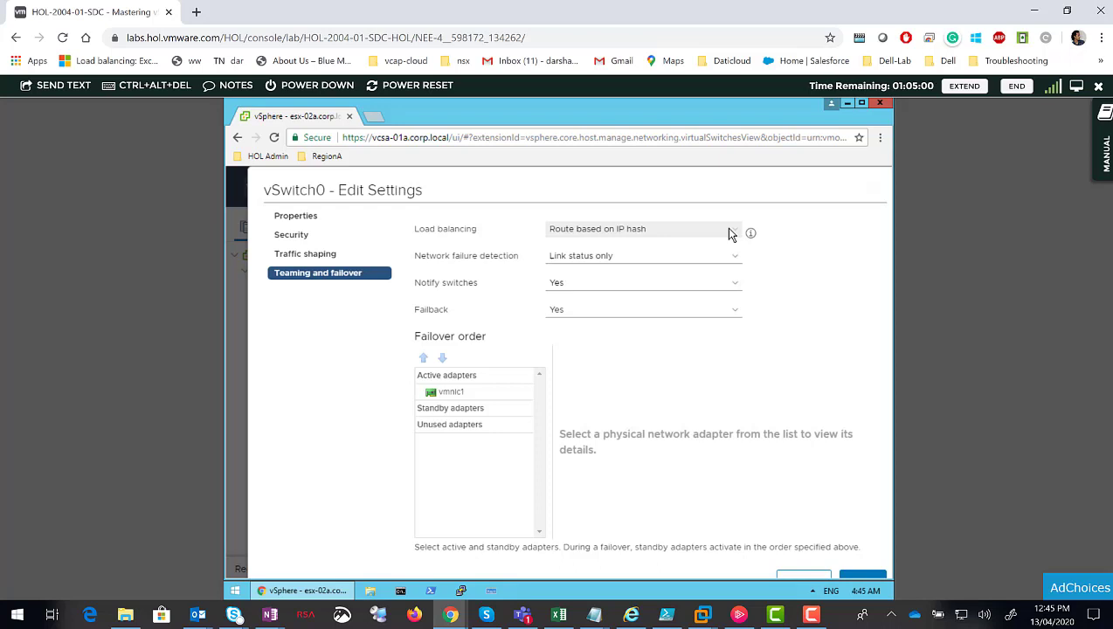
left_click(730, 232)
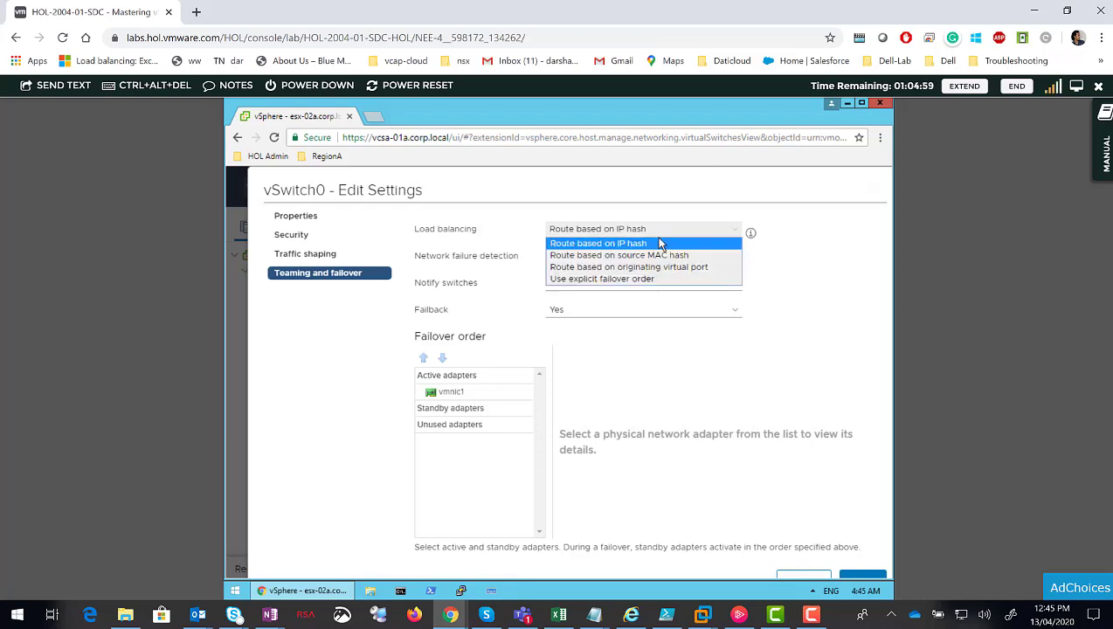
left_click(618, 281)
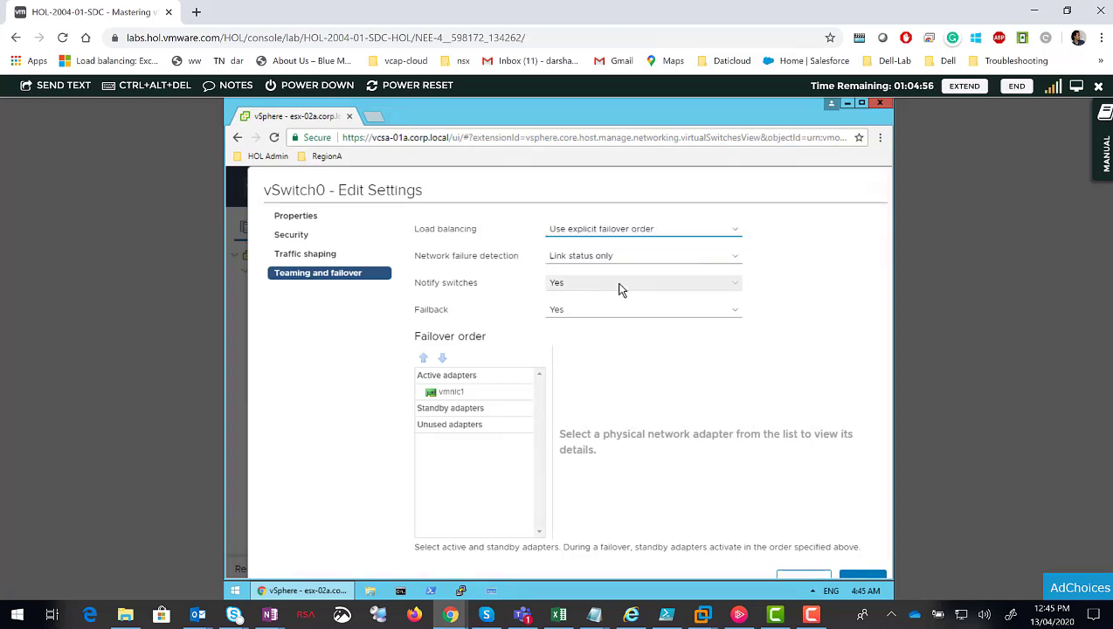
left_click(468, 394)
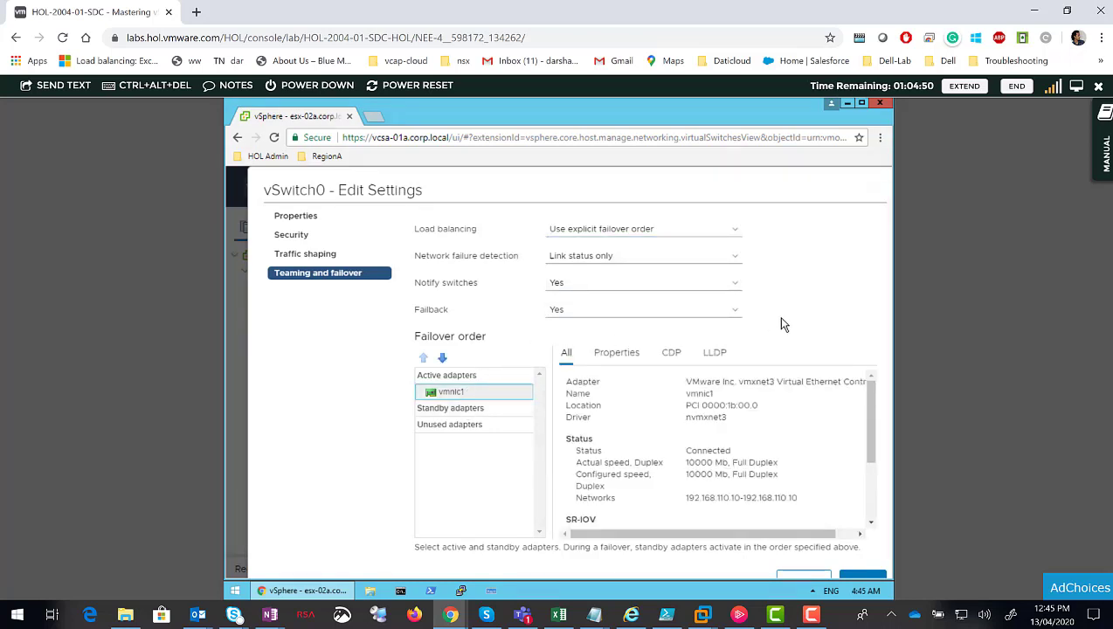
left_click(692, 231)
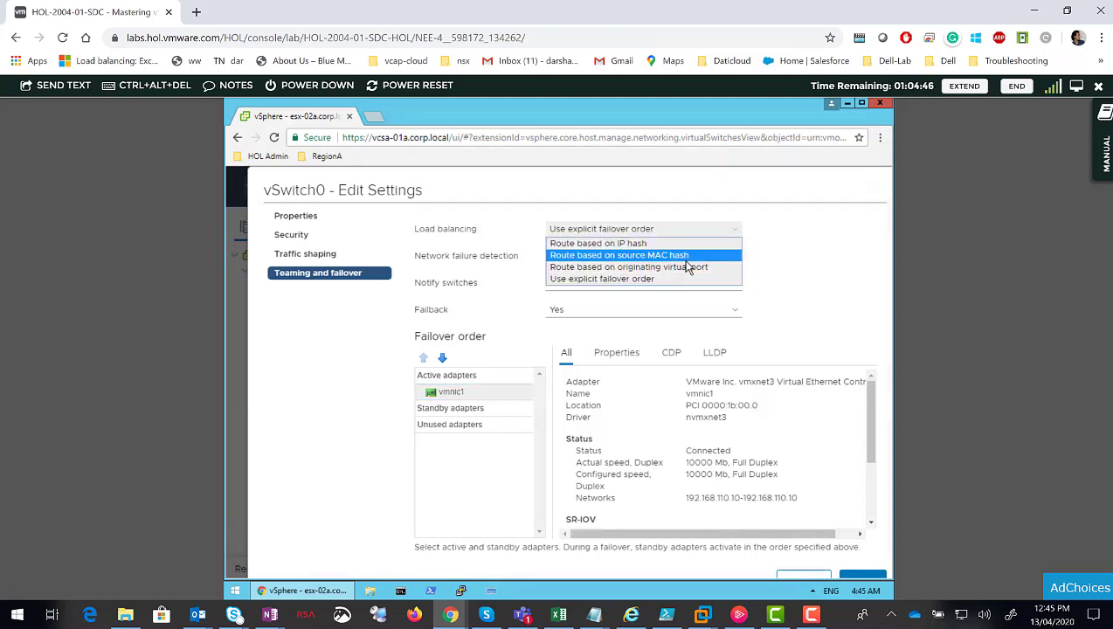
left_click(612, 268)
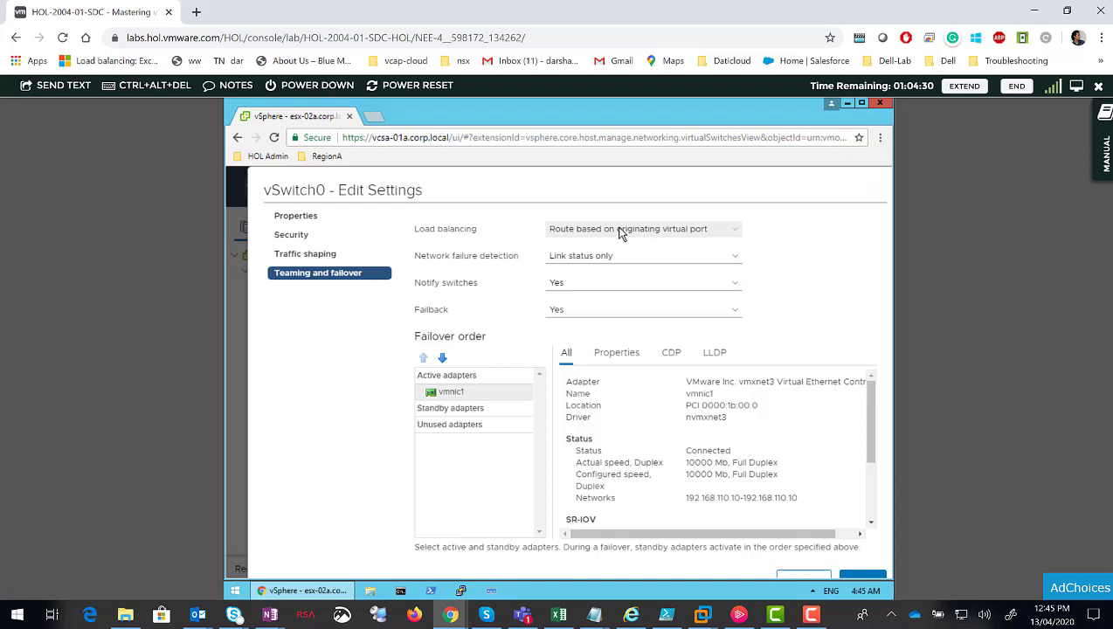
Examine the network failure detection and notify switches options, keeping Link status only and Yes
left_click(665, 259)
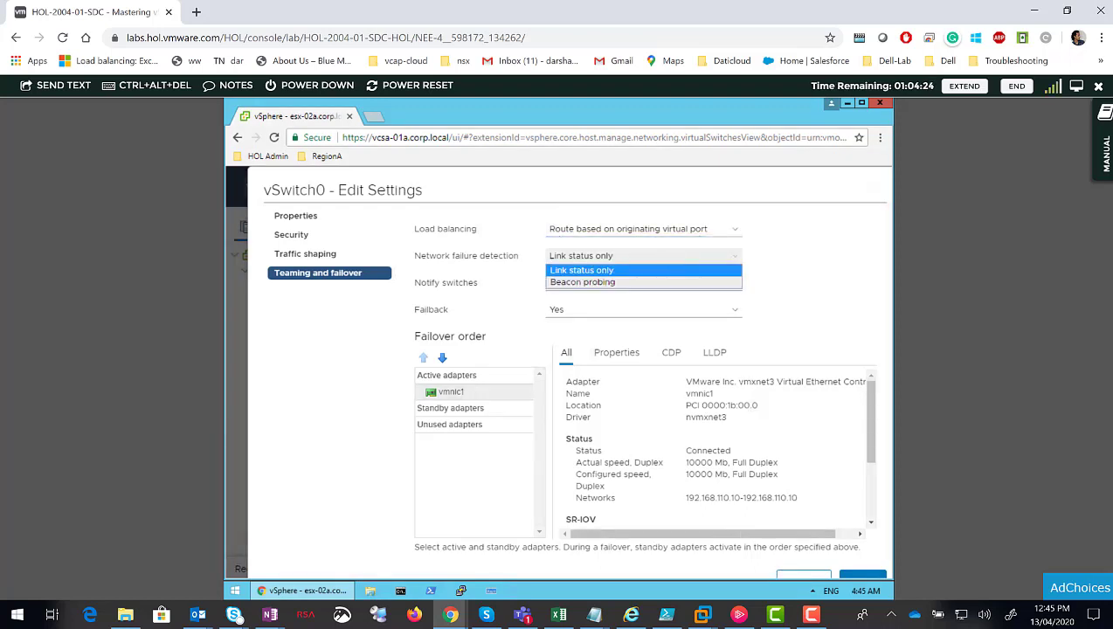
key("alt+Tab")
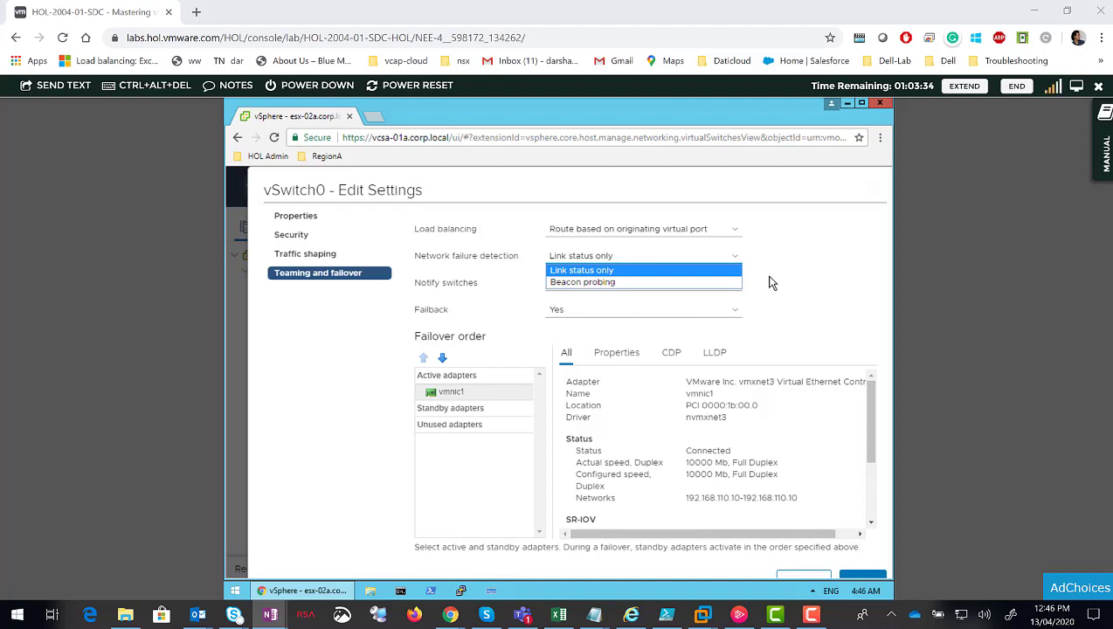
left_click(770, 282)
left_click(702, 285)
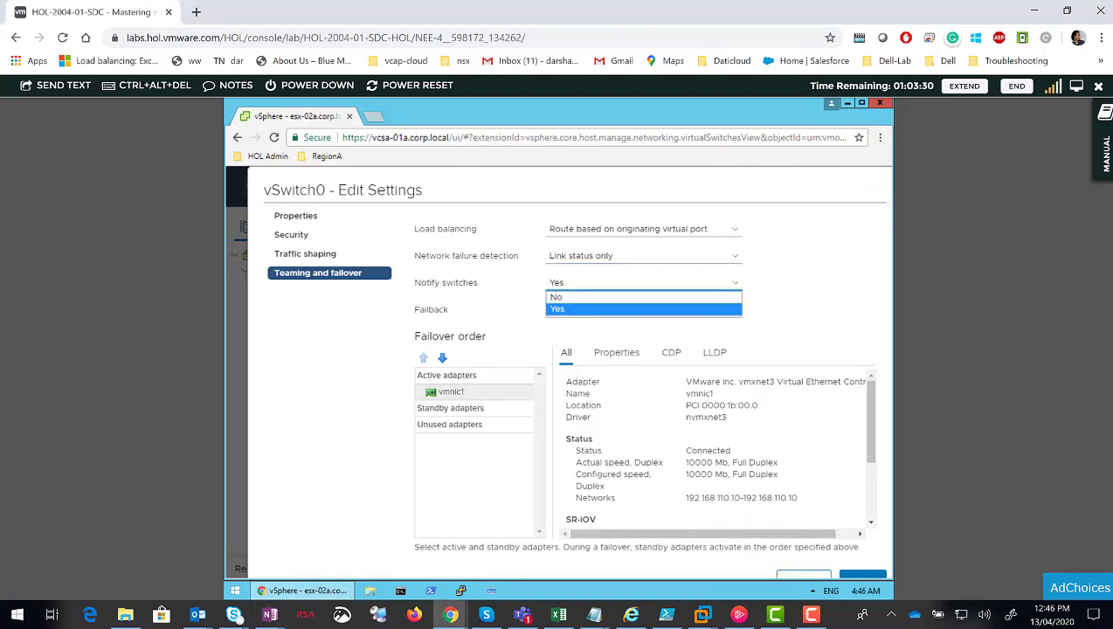
key("alt+Tab")
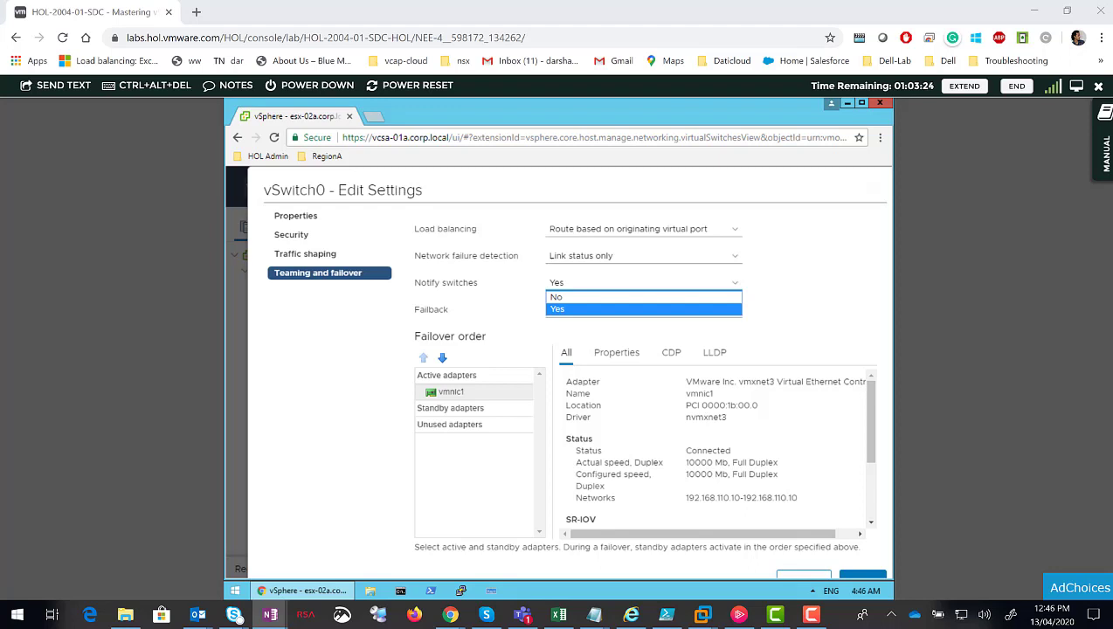
left_click(695, 312)
Check the failback options, keeping Yes, and save vSwitch0's edited settings
left_click(722, 311)
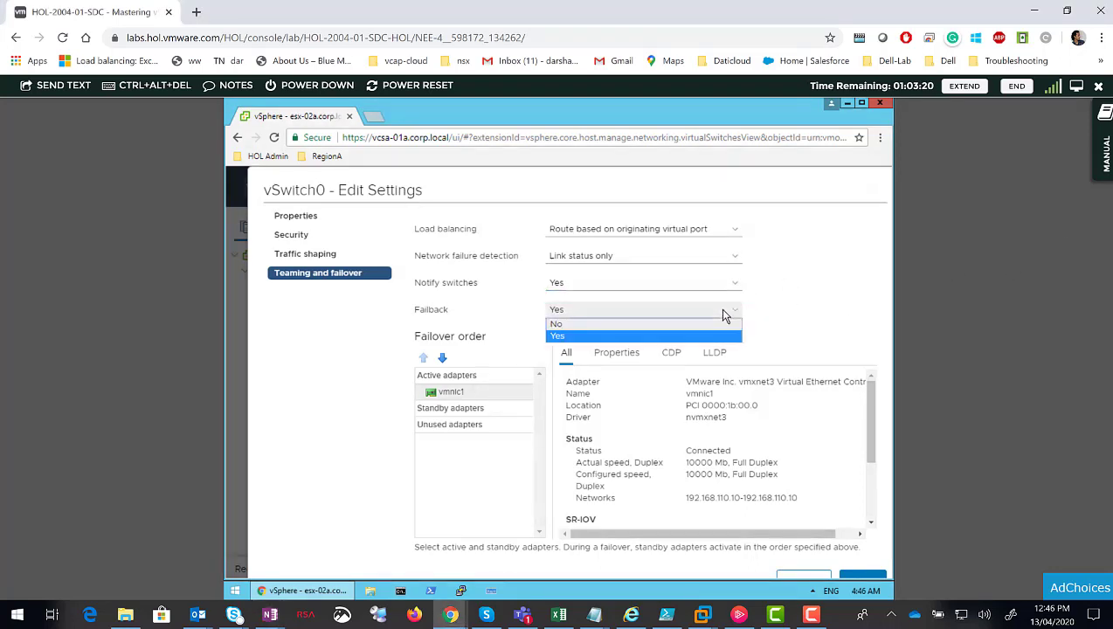
left_click(721, 317)
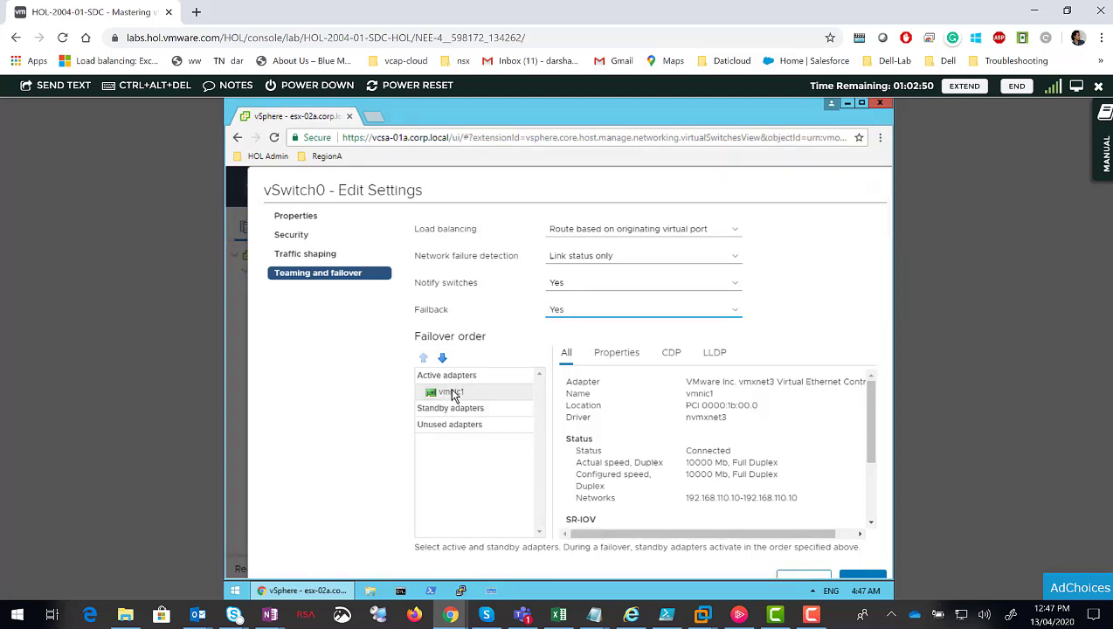
left_click(861, 300)
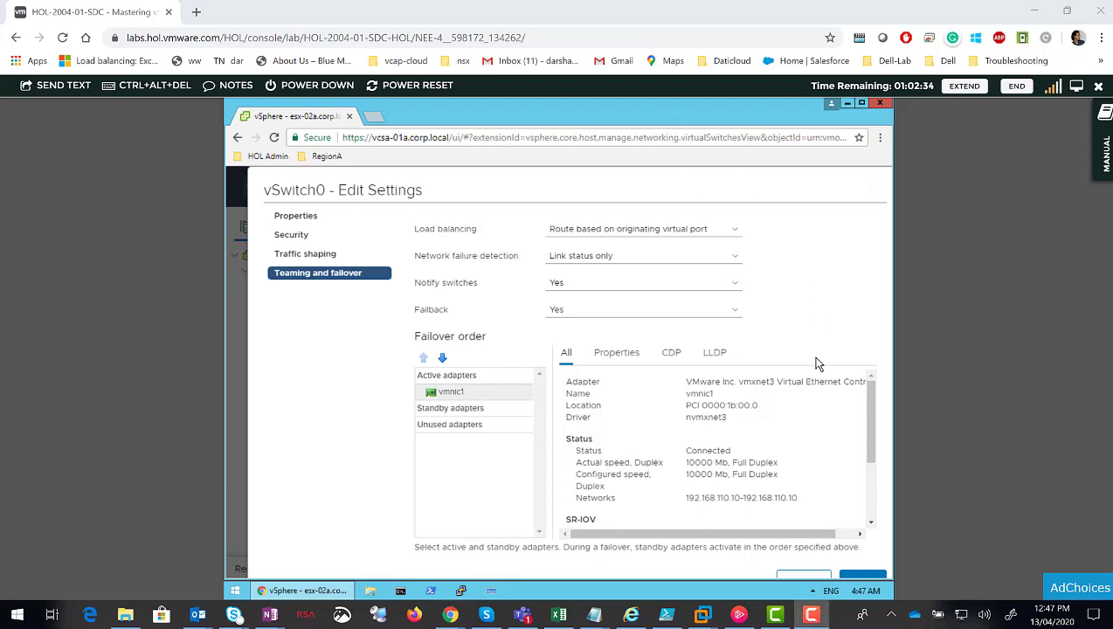
left_click(861, 578)
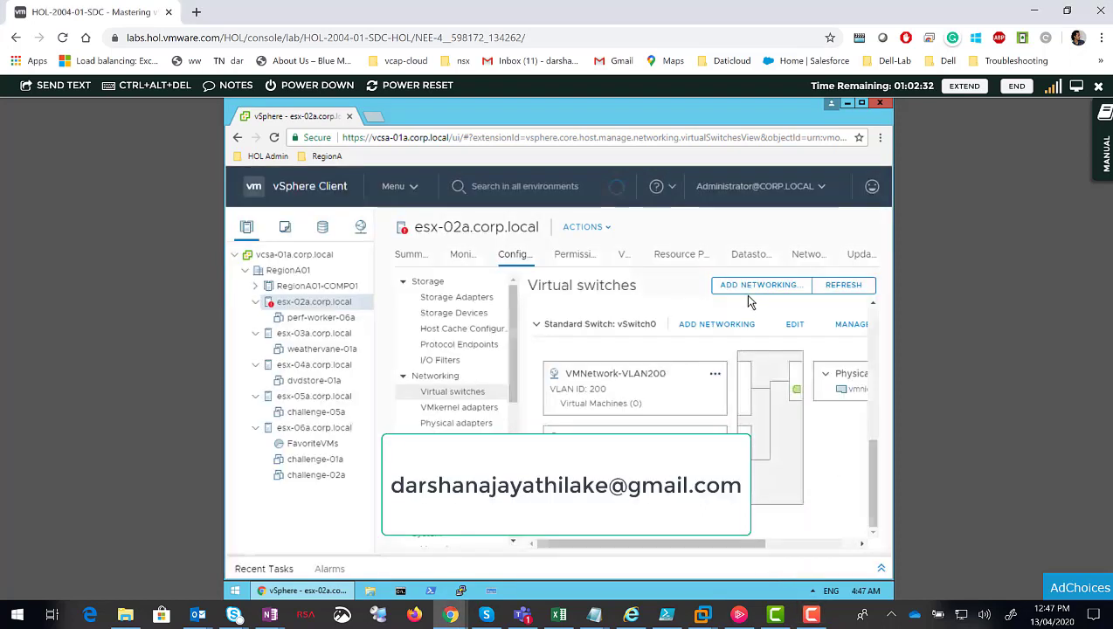
Check perf-worker-06a's Network adapter 1 in its settings, cancel the dialog, and view the virtual machine's configuration page
left_click(313, 320)
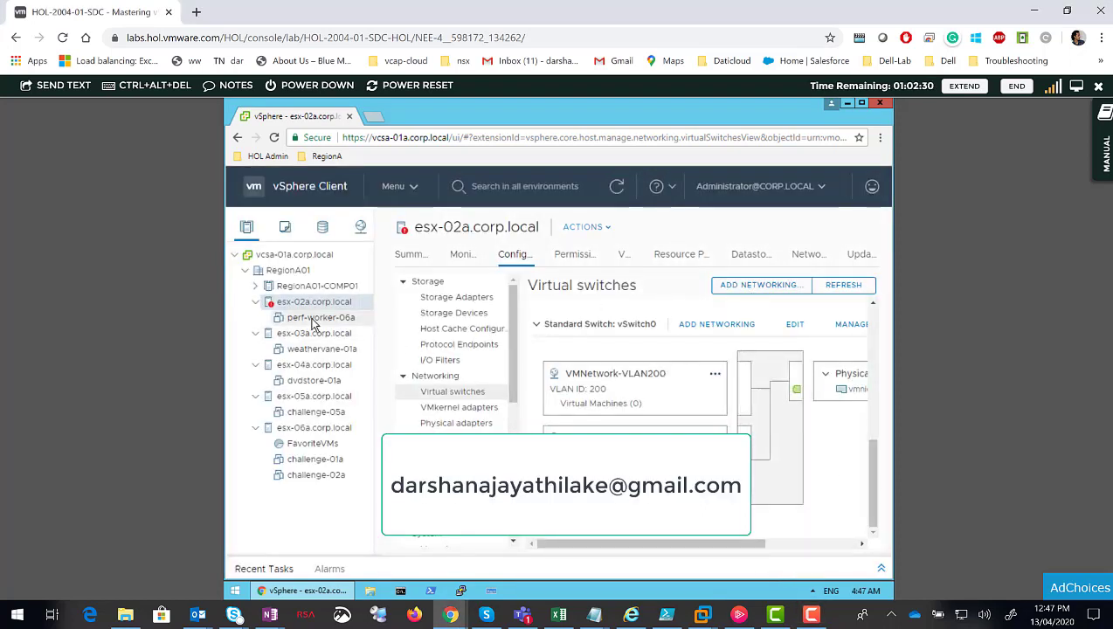
right_click(309, 322)
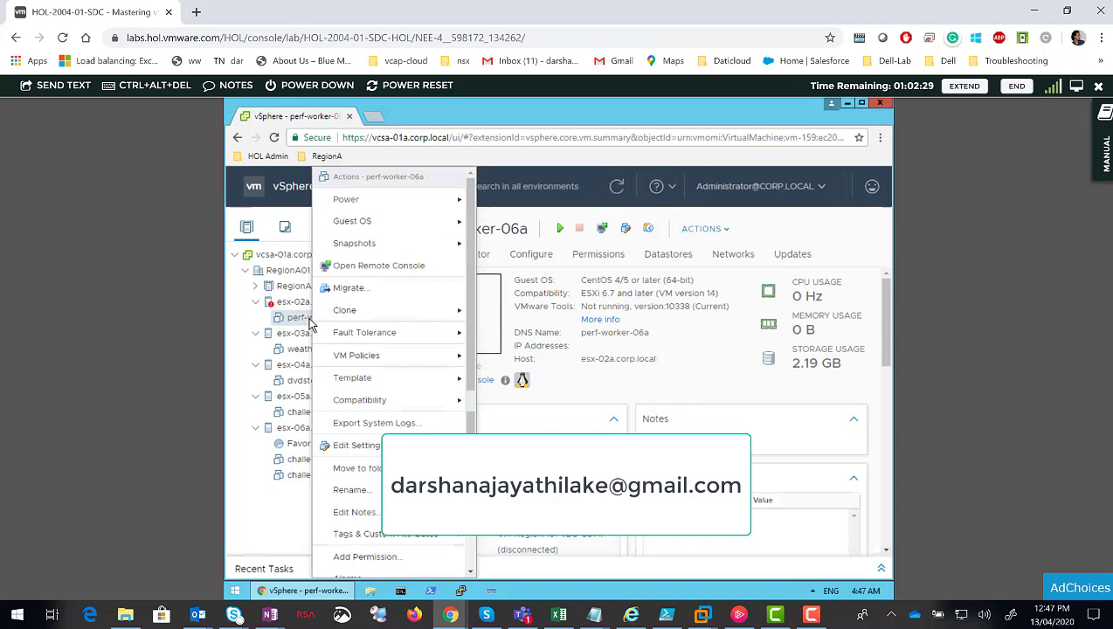
left_click(361, 451)
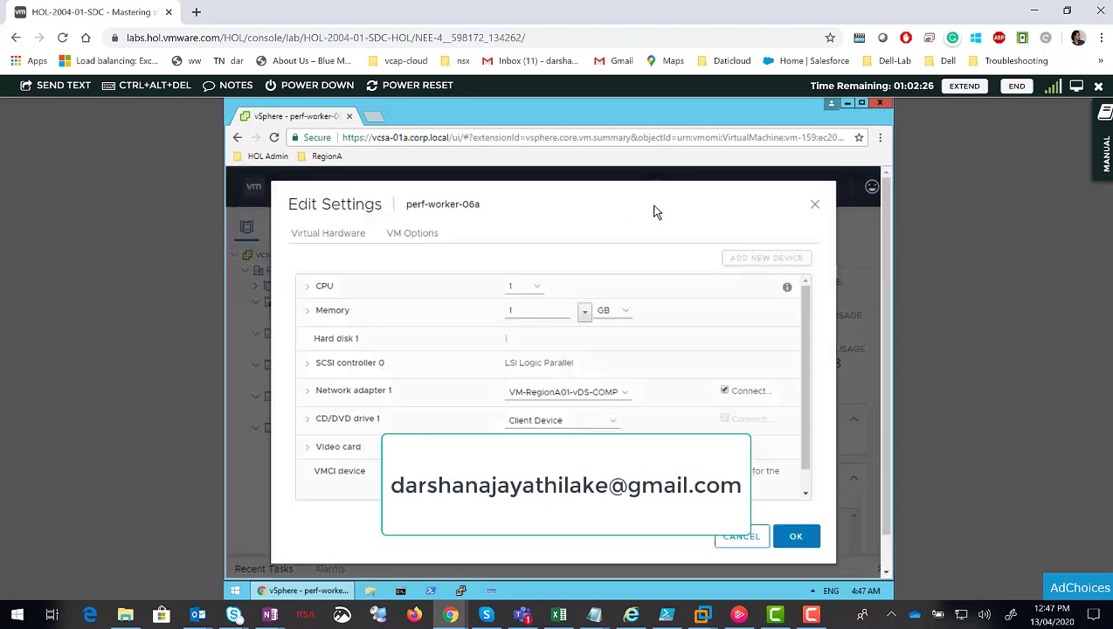
left_click(609, 398)
left_click(749, 541)
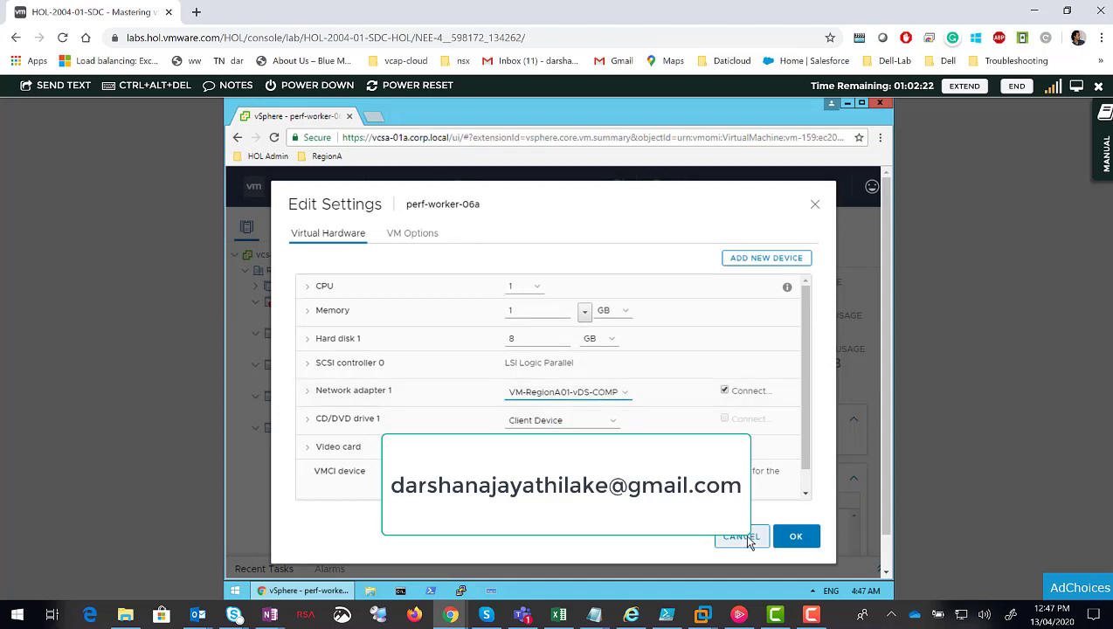
left_click(748, 539)
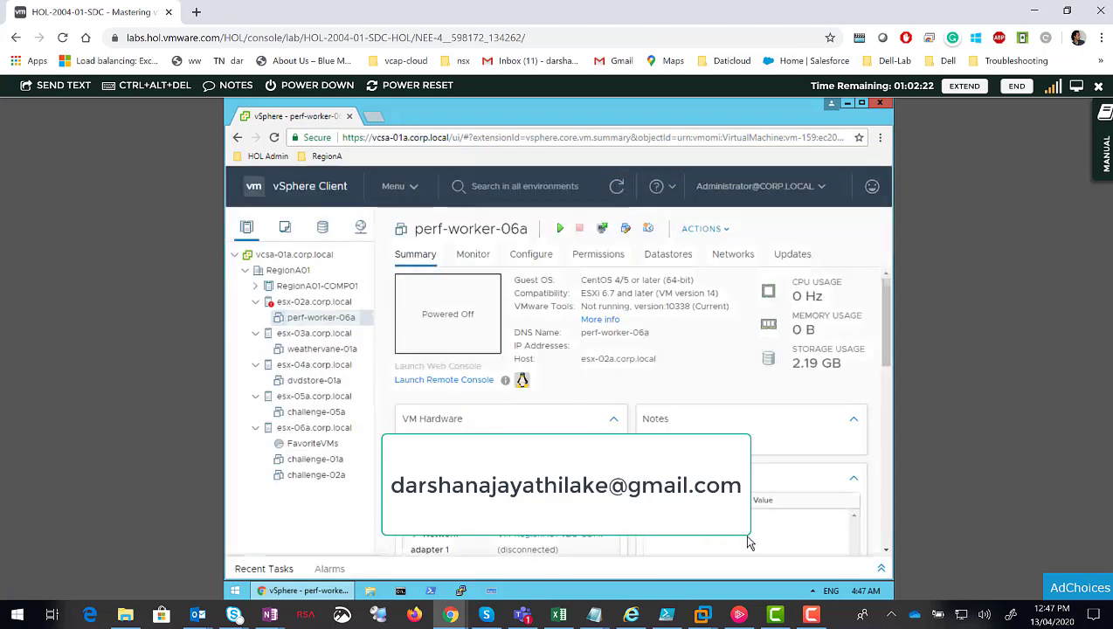
left_click(532, 258)
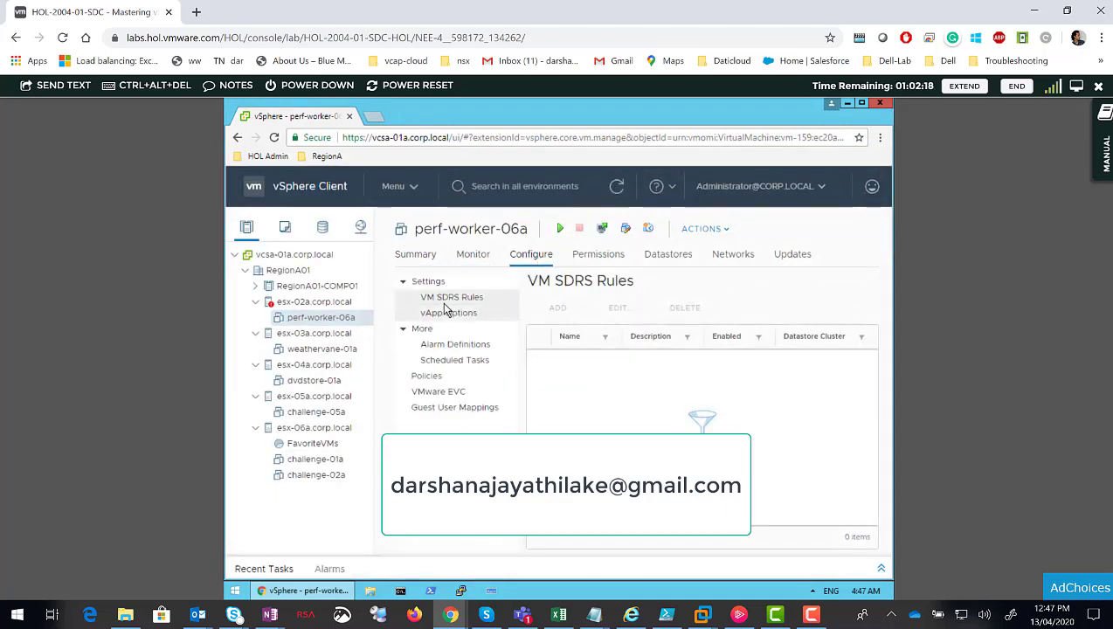
Remove the standard switch vSwitch0 from esx-02a.corp.local's virtual switches
left_click(310, 303)
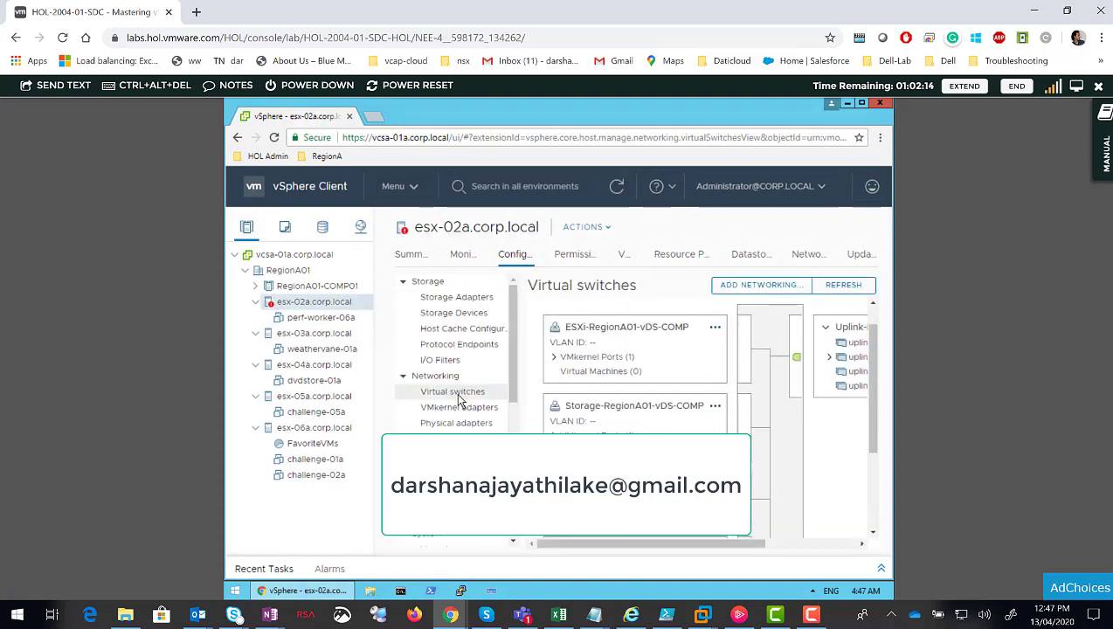
left_click_drag(866, 344, 876, 469)
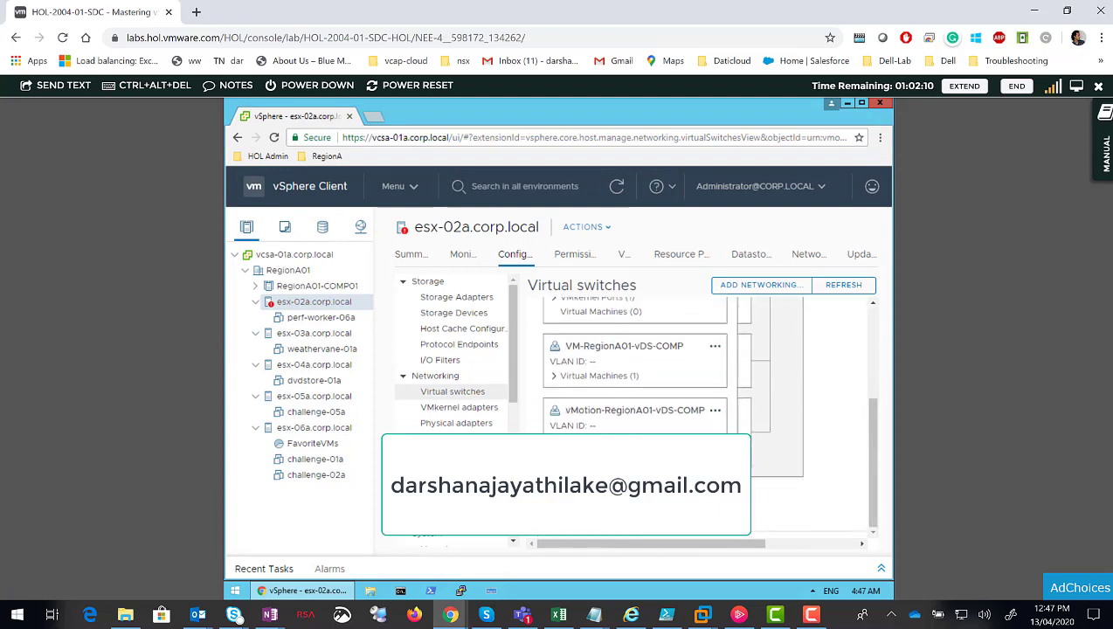
left_click(536, 516)
left_click_drag(592, 545, 859, 545)
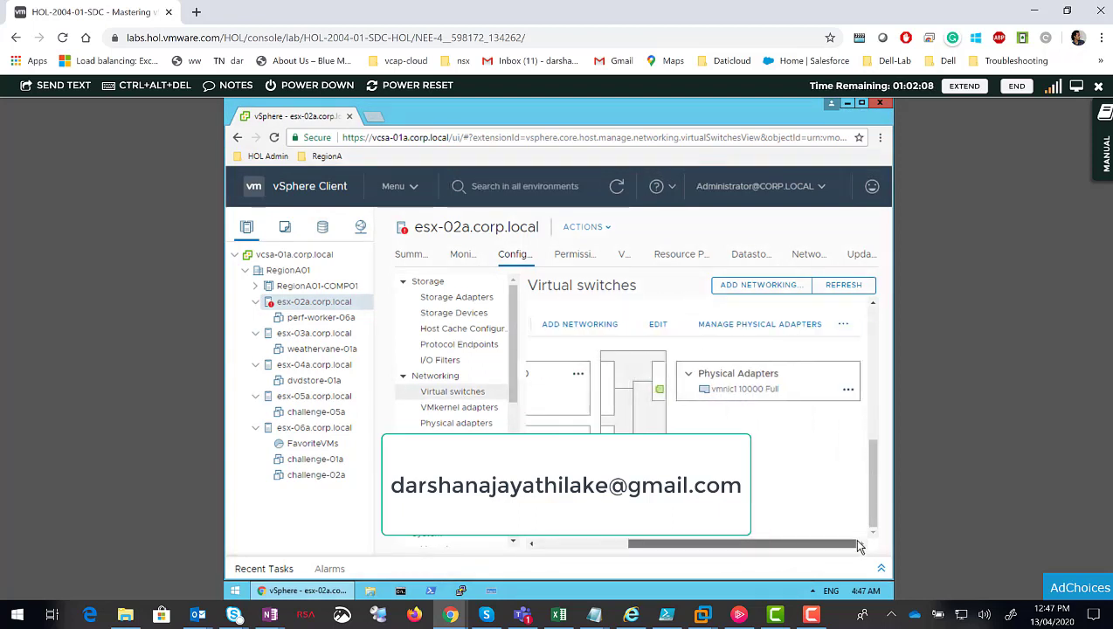
left_click(843, 324)
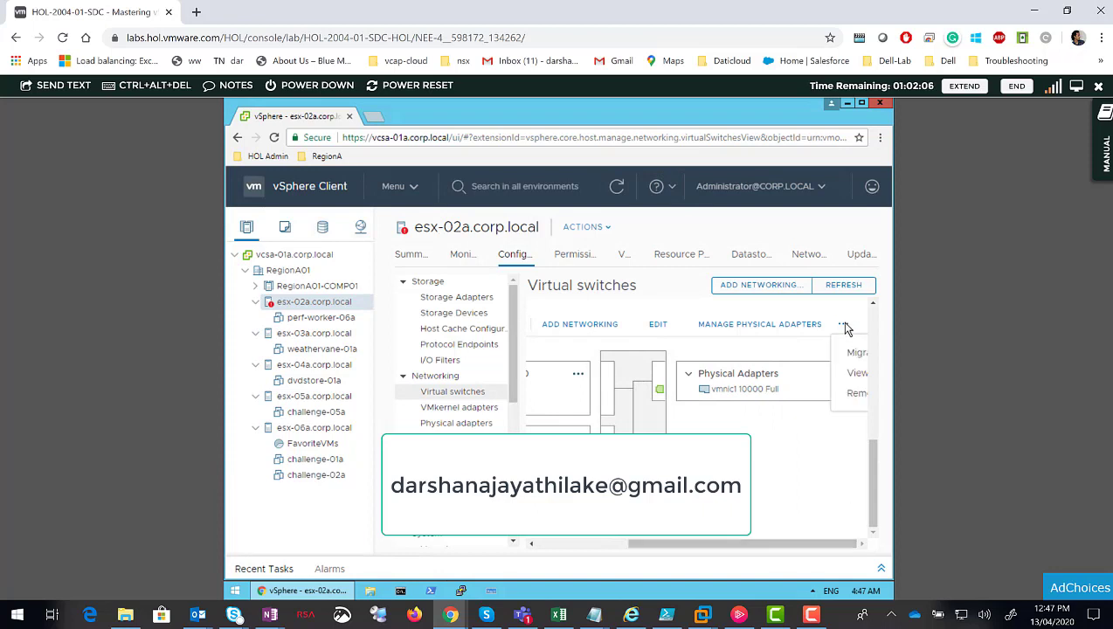
left_click(852, 395)
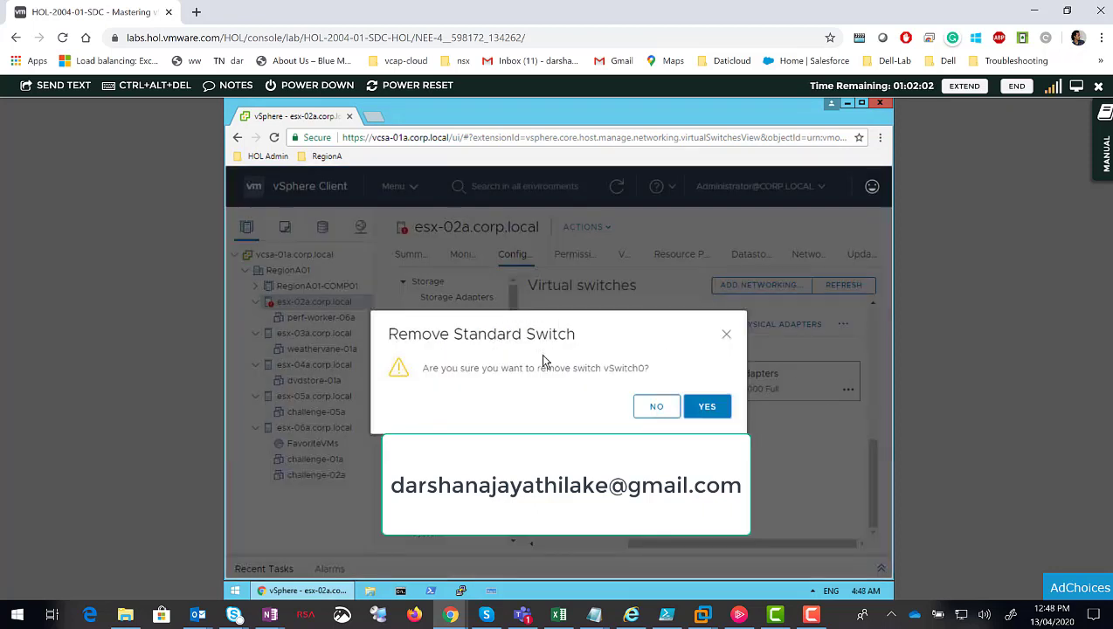
left_click(703, 409)
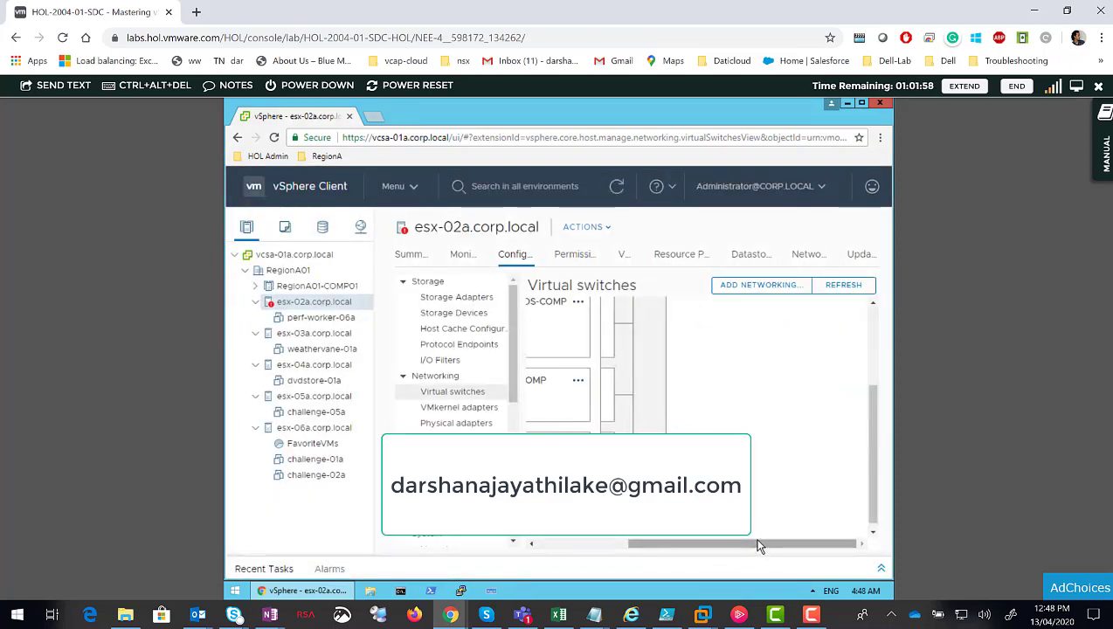
Review the connection types offered when adding networking to esx-02a.corp.local, and cancel the wizard
left_click_drag(756, 546, 540, 537)
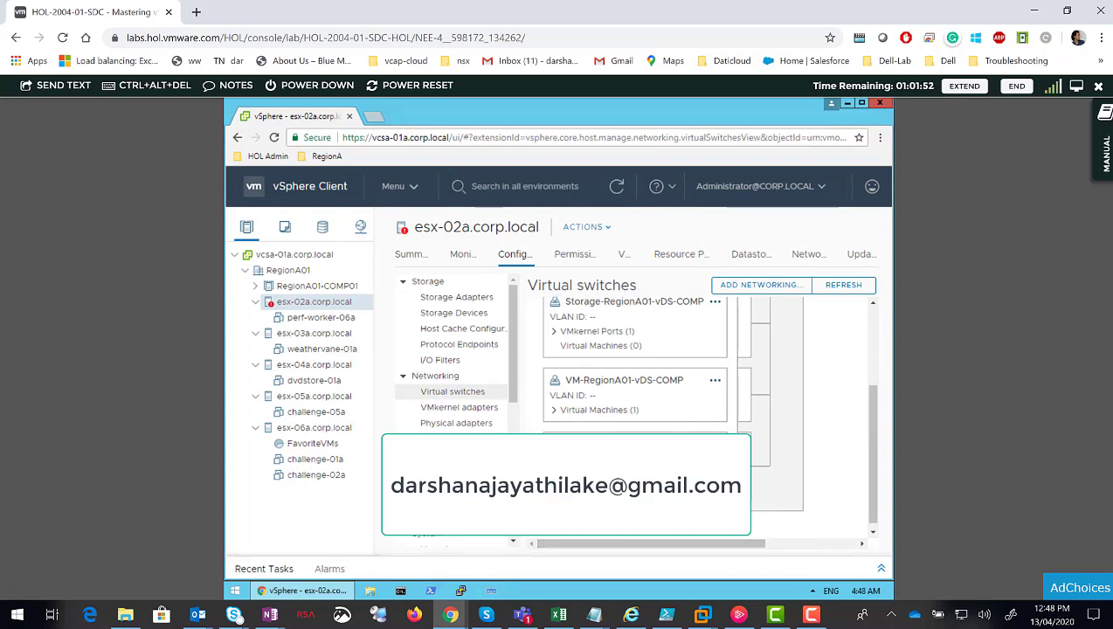
left_click(773, 287)
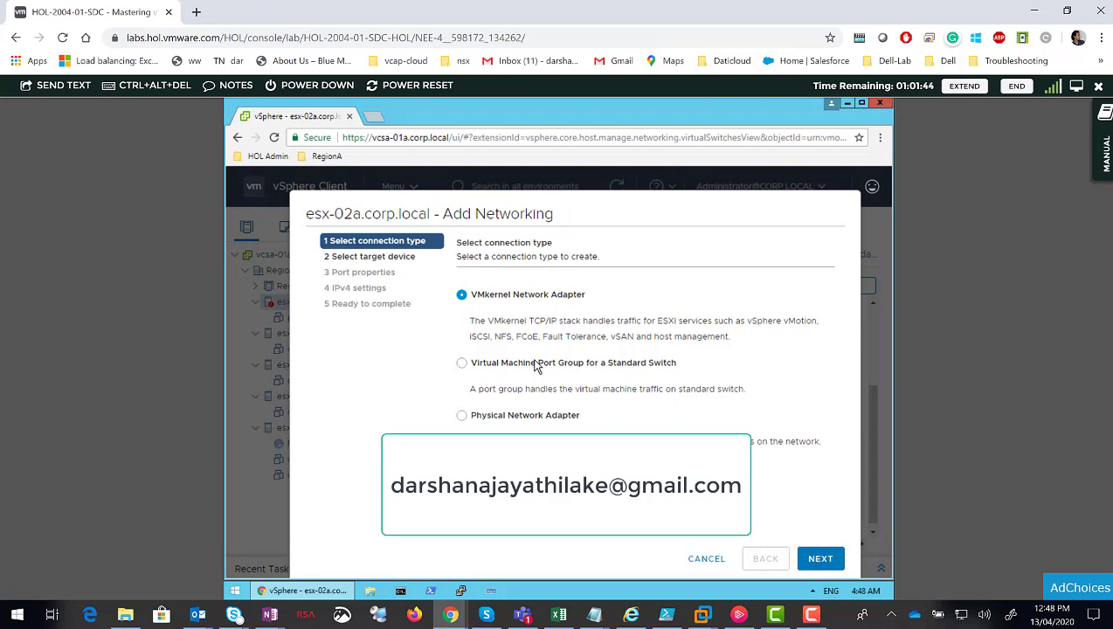
left_click(708, 559)
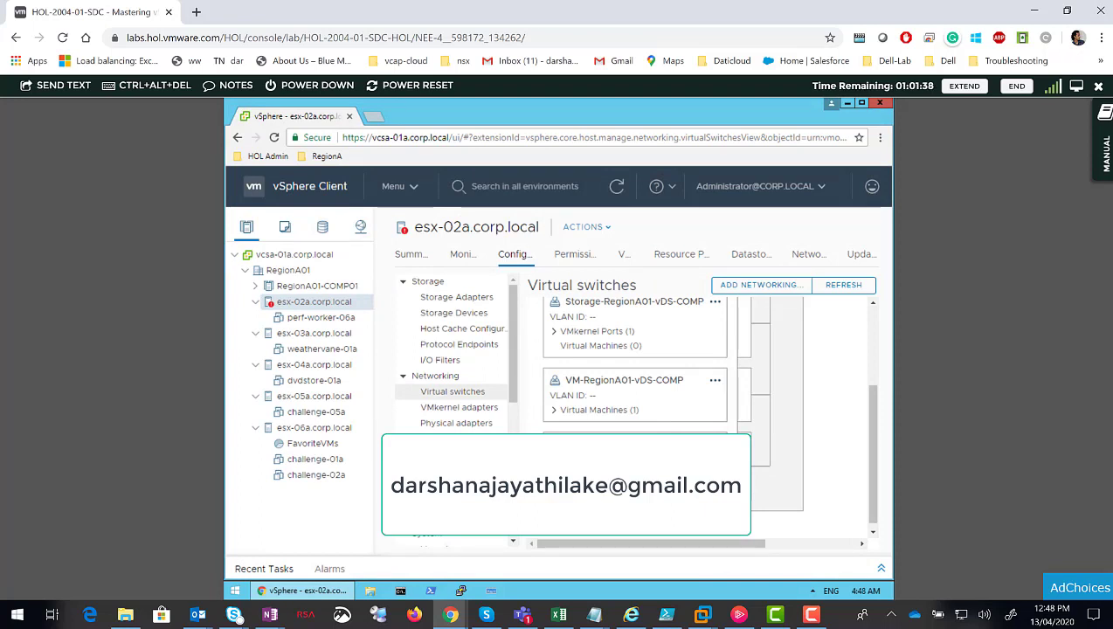
Switch to PuTTY, open the saved session for esx-02a.corp.local, and move its terminal window aside
left_click(461, 590)
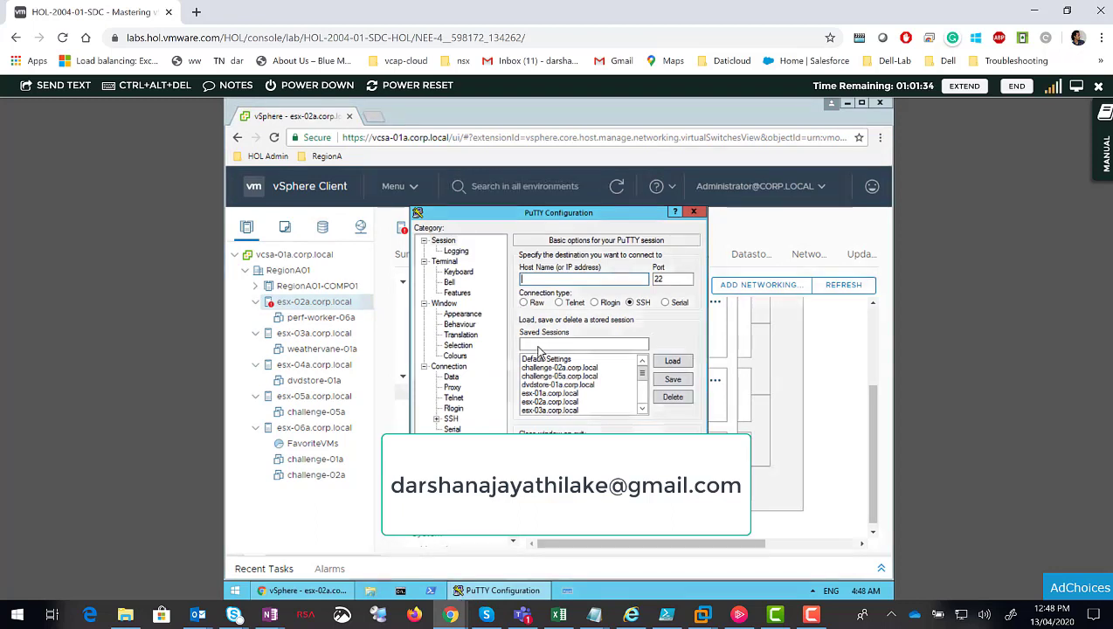
double_click(565, 401)
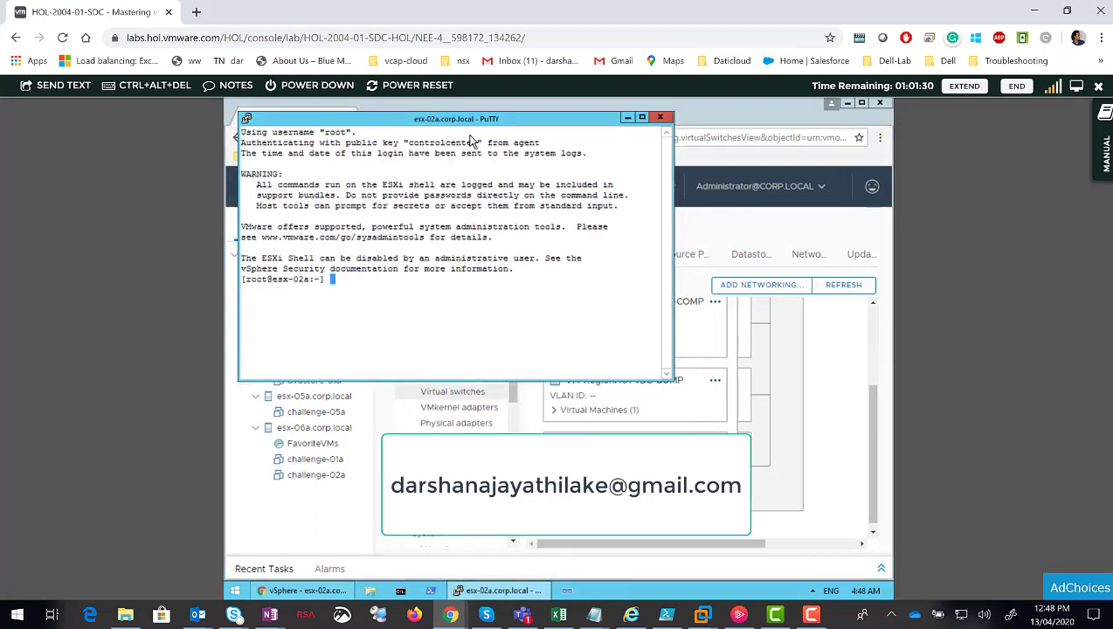
left_click_drag(476, 129, 571, 161)
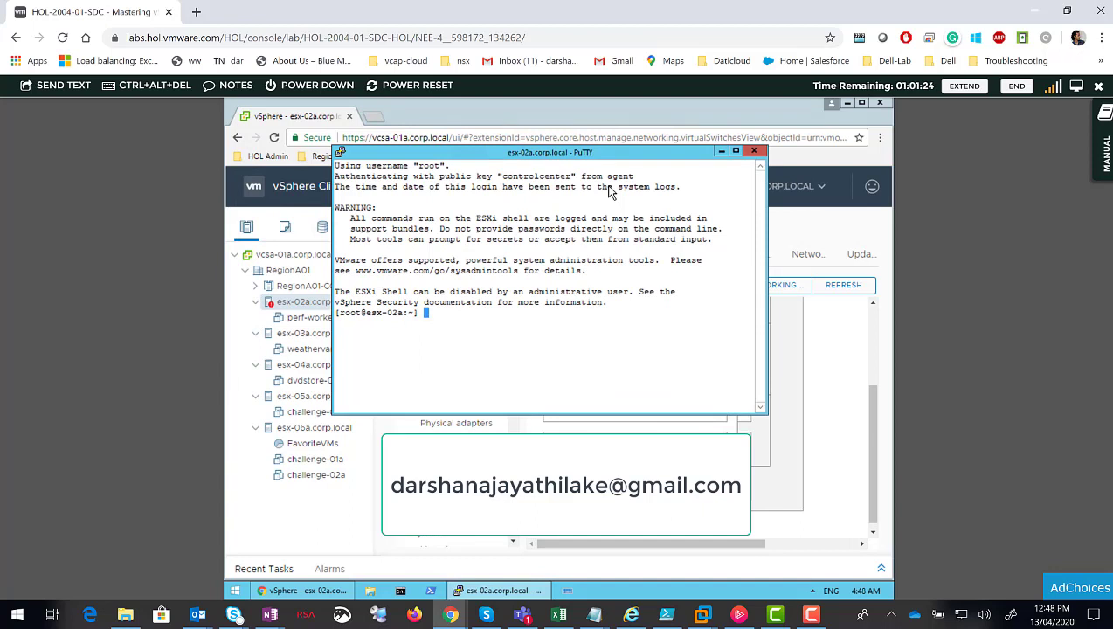
Run esxcli and esxcli network to list their available namespaces
type("esxcli")
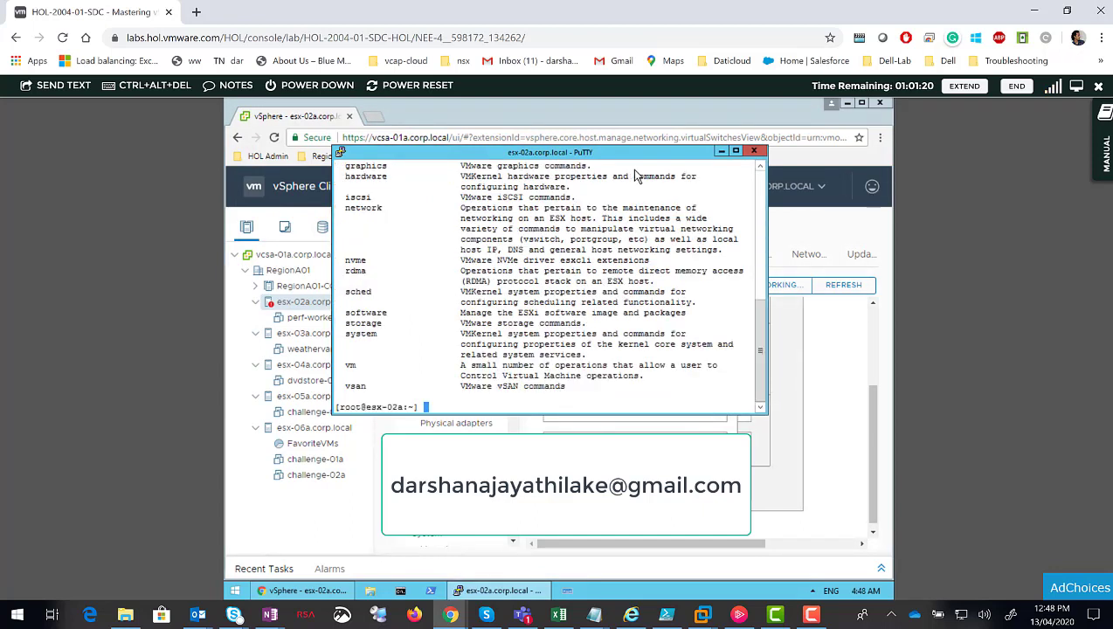
key("Up")
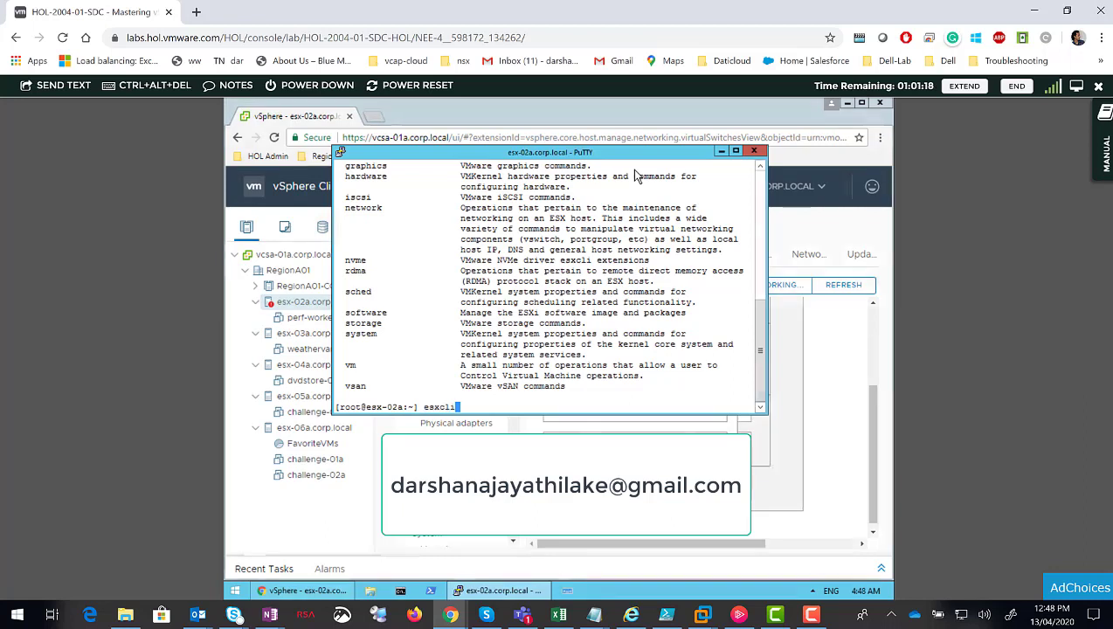
type("network")
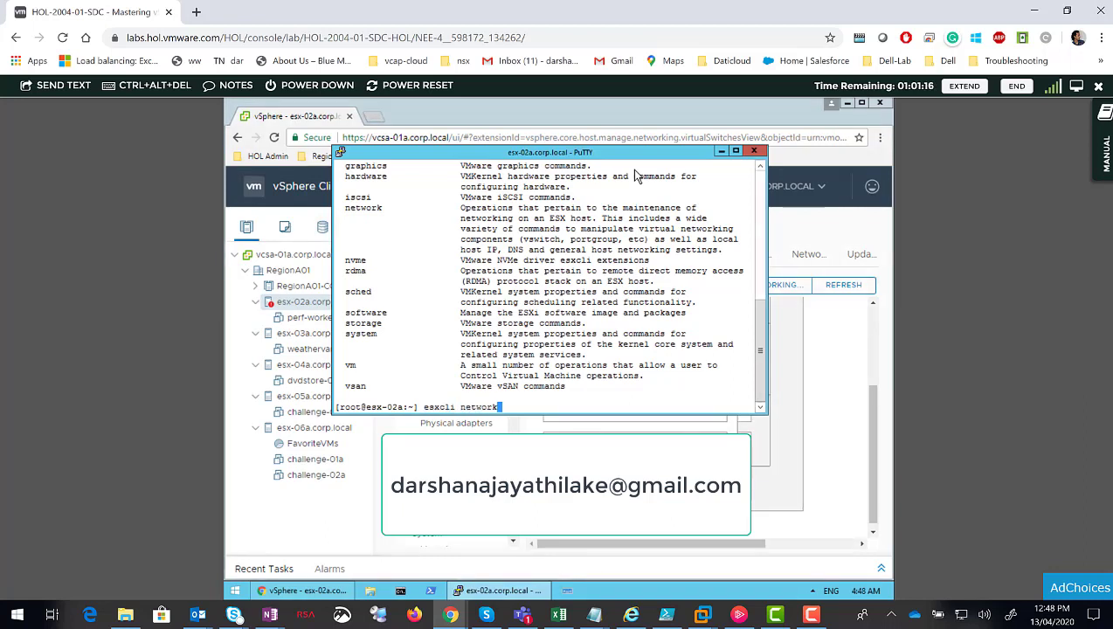
key("Return")
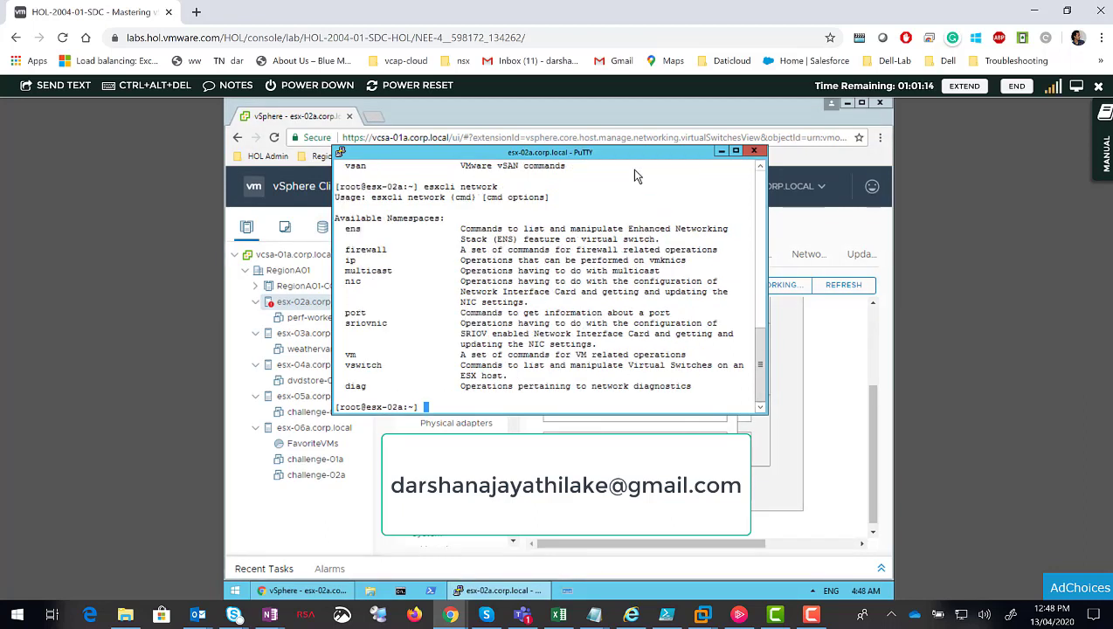
Run esxcli network vswitch to list its namespaces, correcting the mistyped namespace
key("Up")
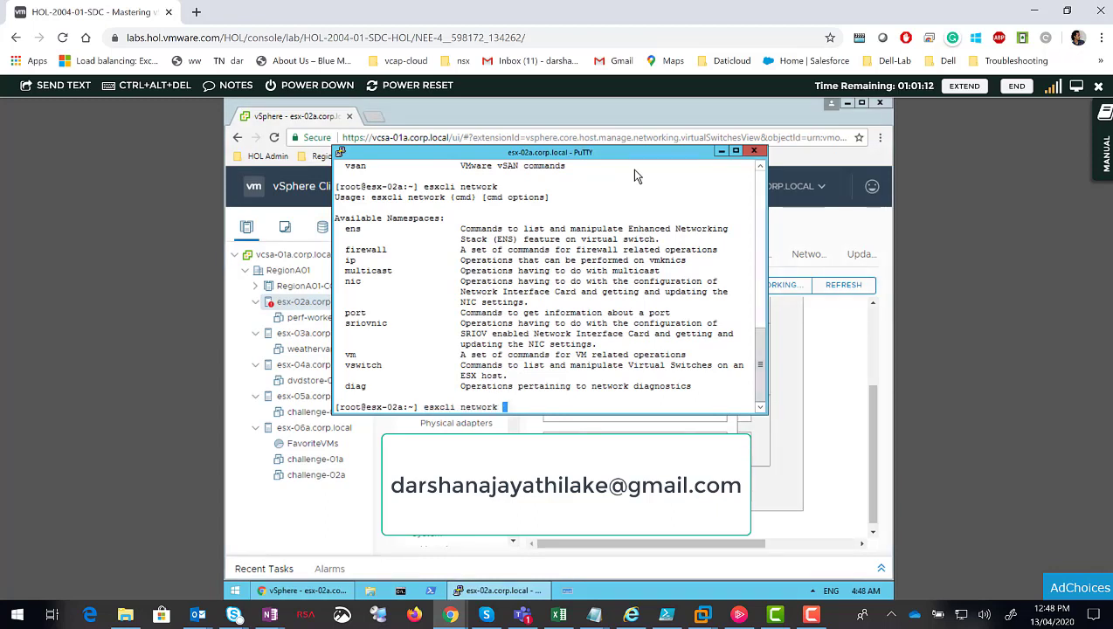
type("vwtich")
key("Return")
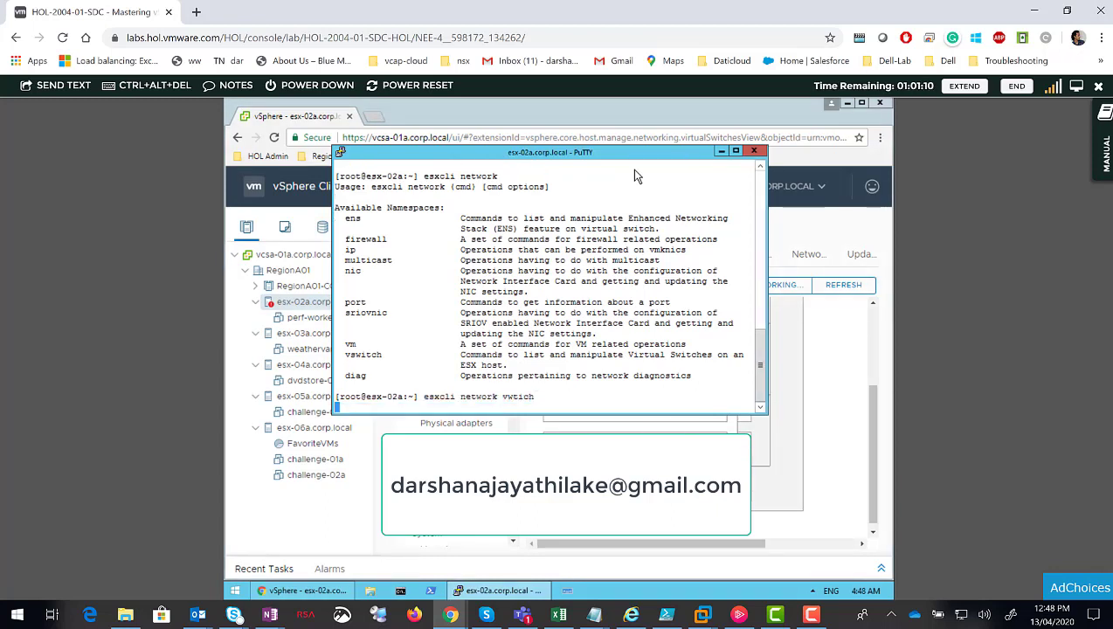
key("Up")
key("BackSpace")
key("BackSpace")
key("BackSpace")
key("BackSpace")
key("BackSpace")
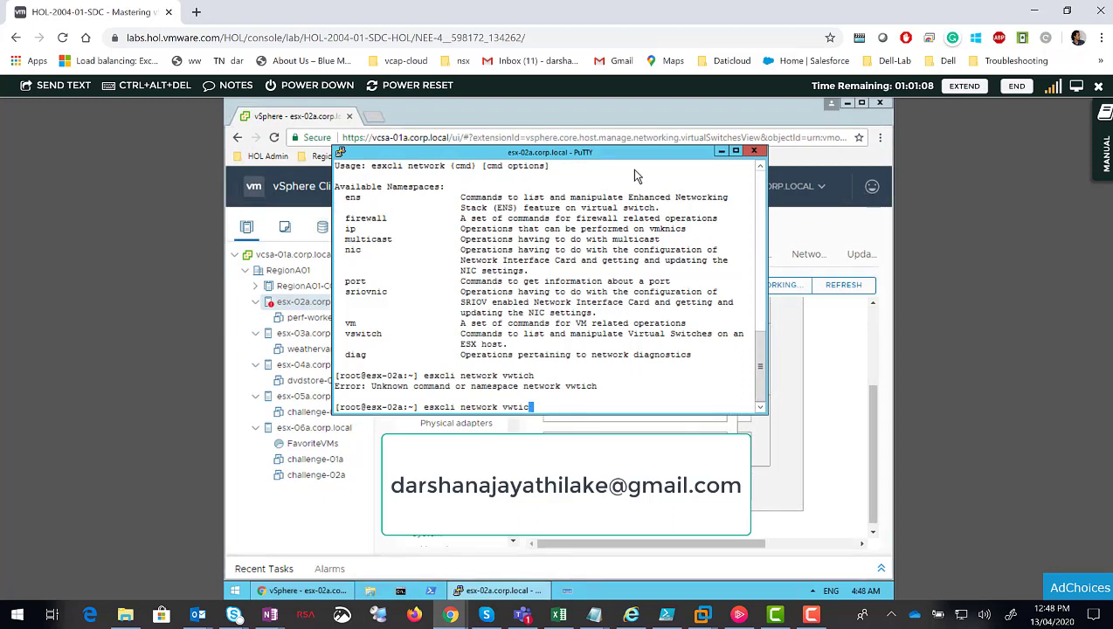
type("switch")
key("Return")
Run esxcli network vswitch standard to list the namespaces and commands for standard switches
key("Up")
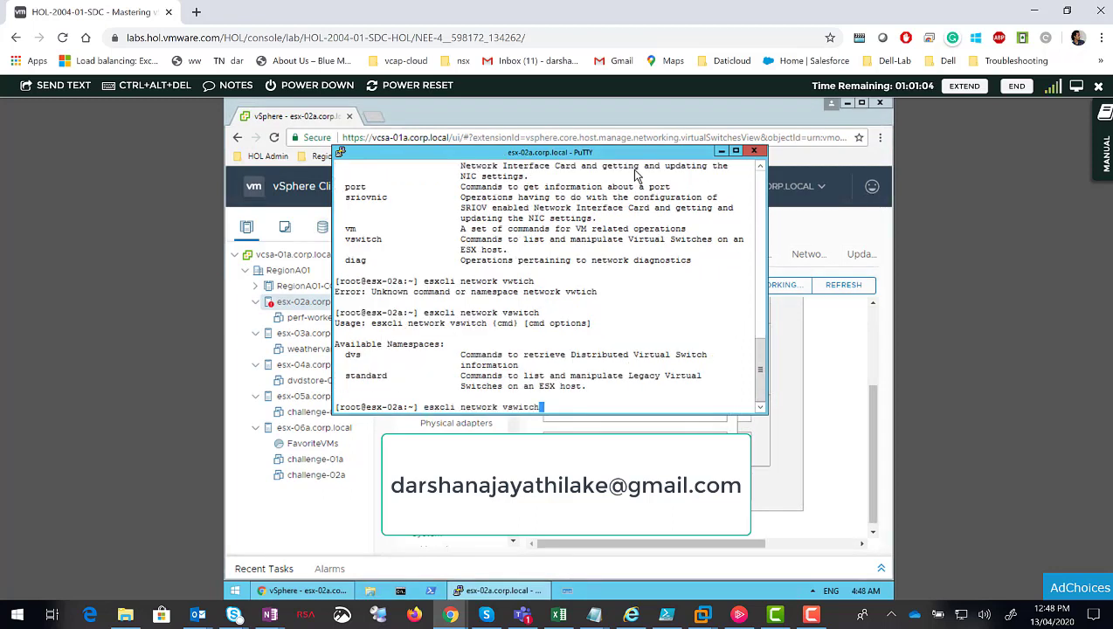
type("sd")
type("a")
key("BackSpace")
type("tandard")
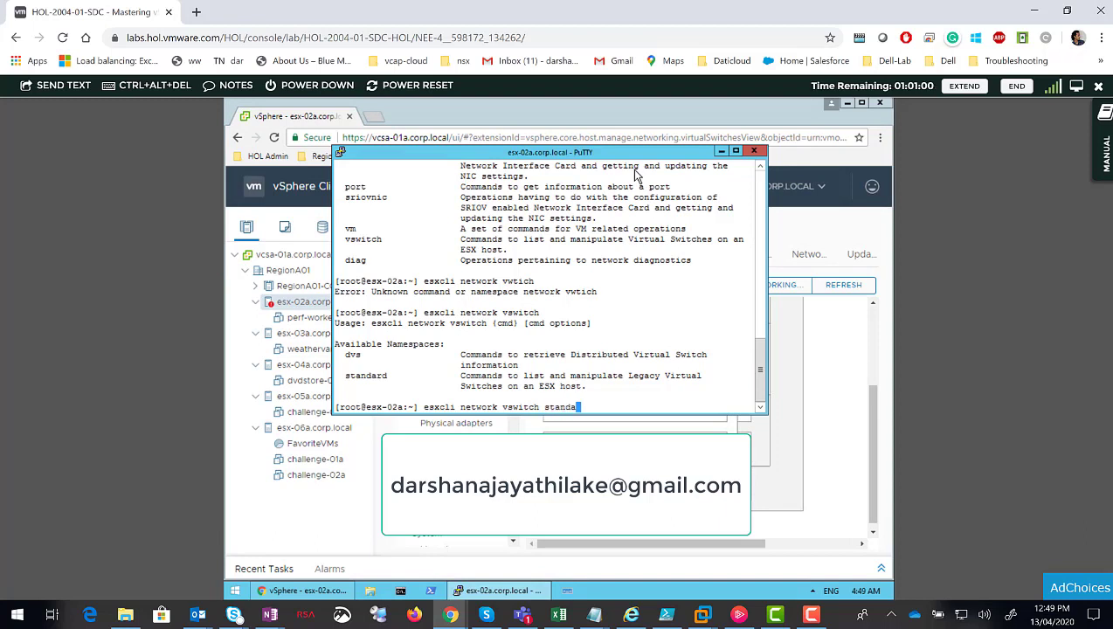
key("Return")
Run esxcli network vswitch standard add without parameters to see its command options
key("Up")
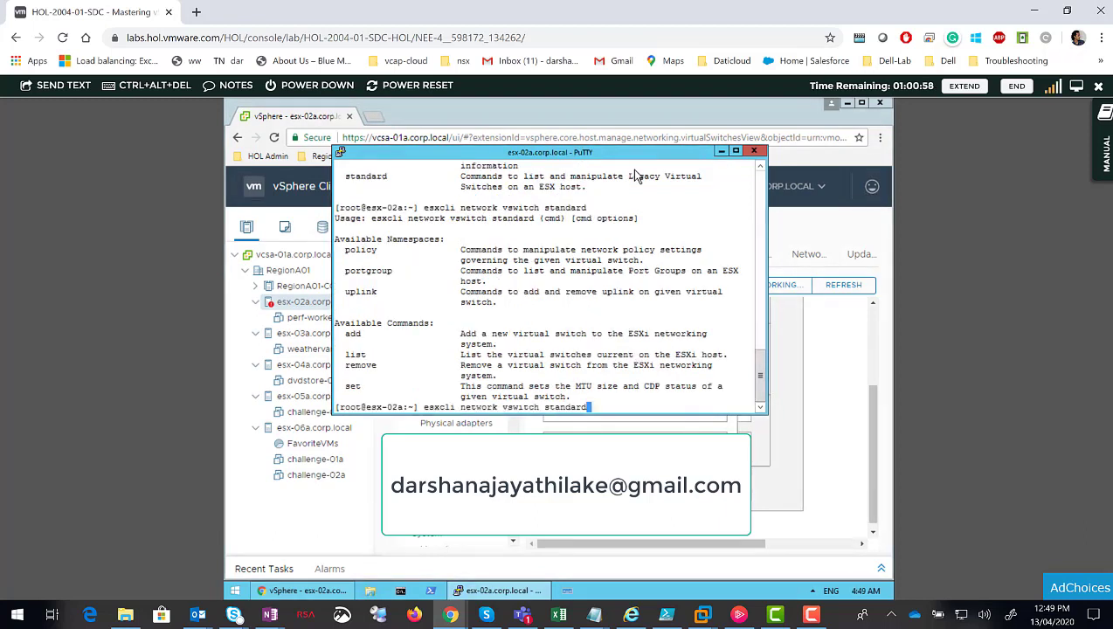
type("add")
key("Return")
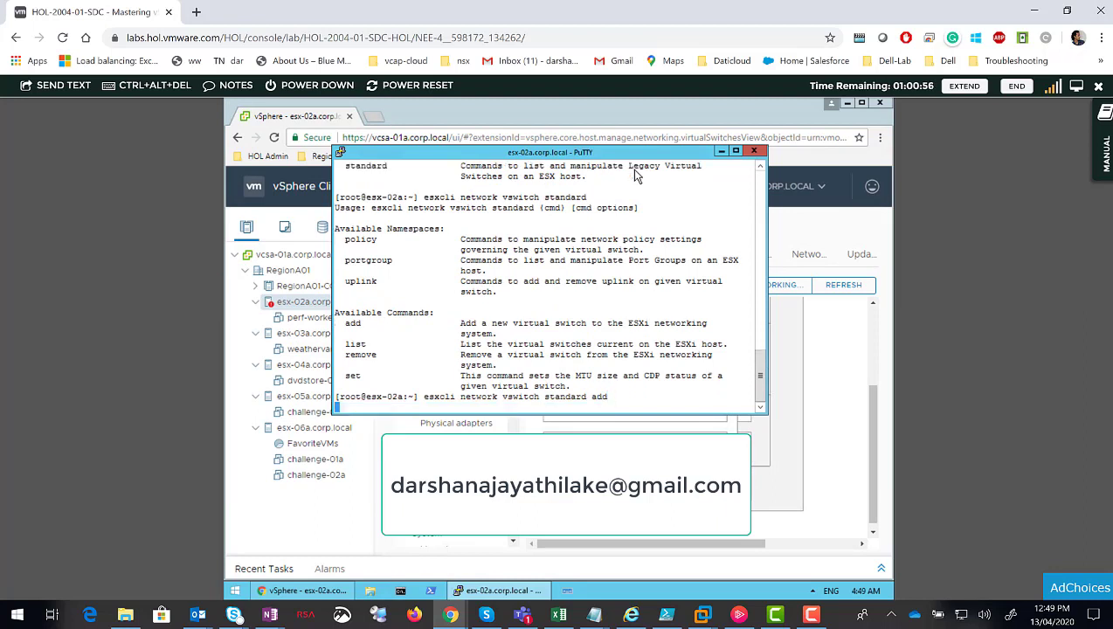
Create a standard switch with esxcli network vswitch standard add -v mgtssw, and switch back to vSphere Client
key("Up")
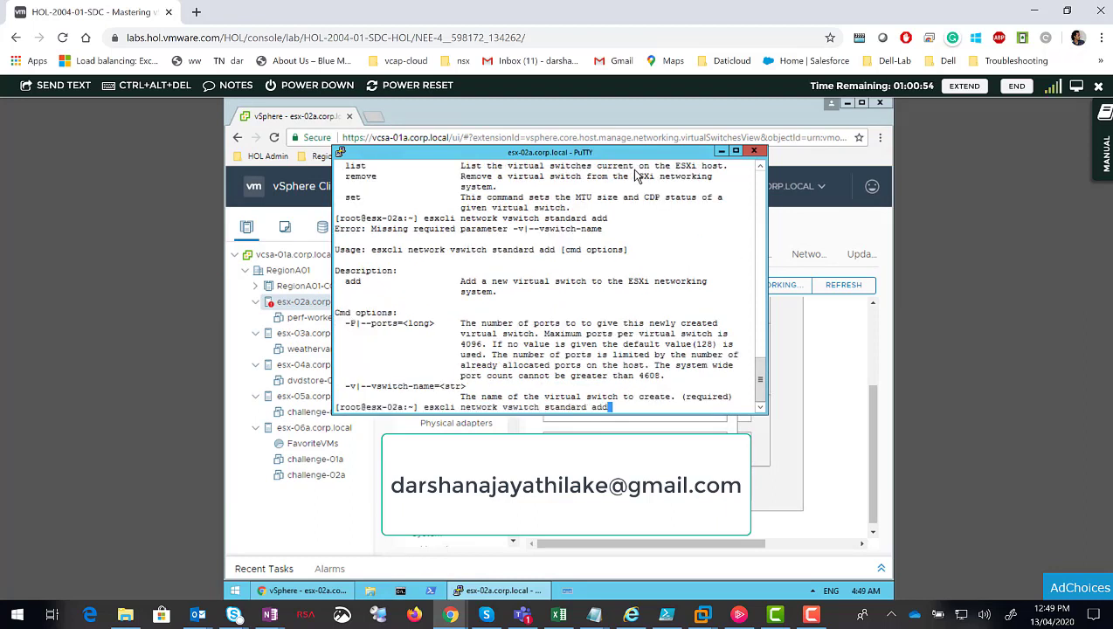
type("-v mg")
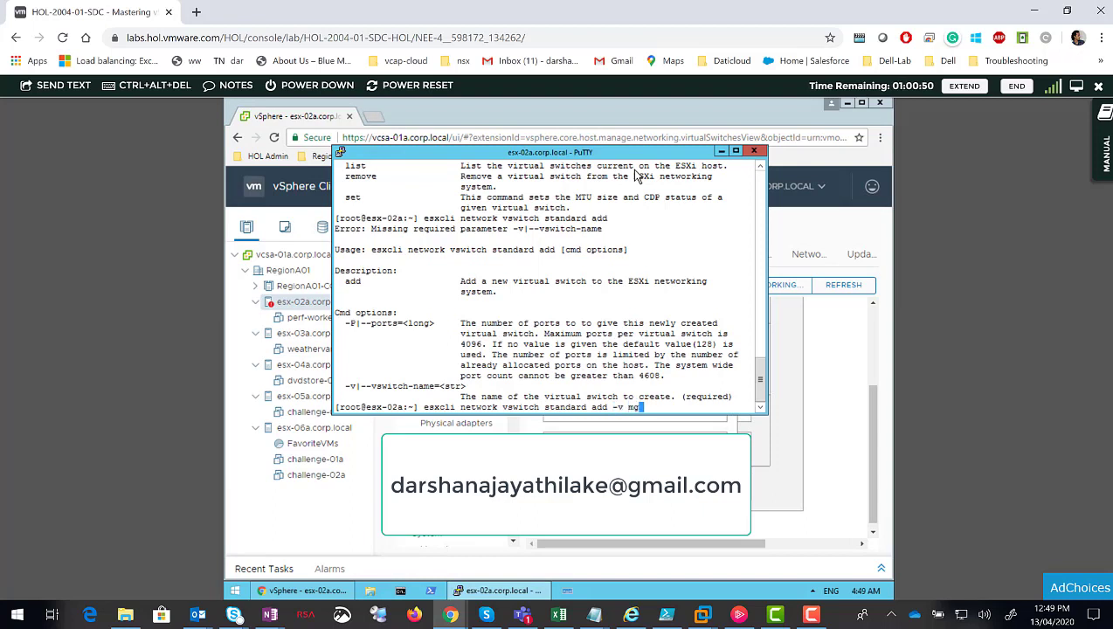
type("ts")
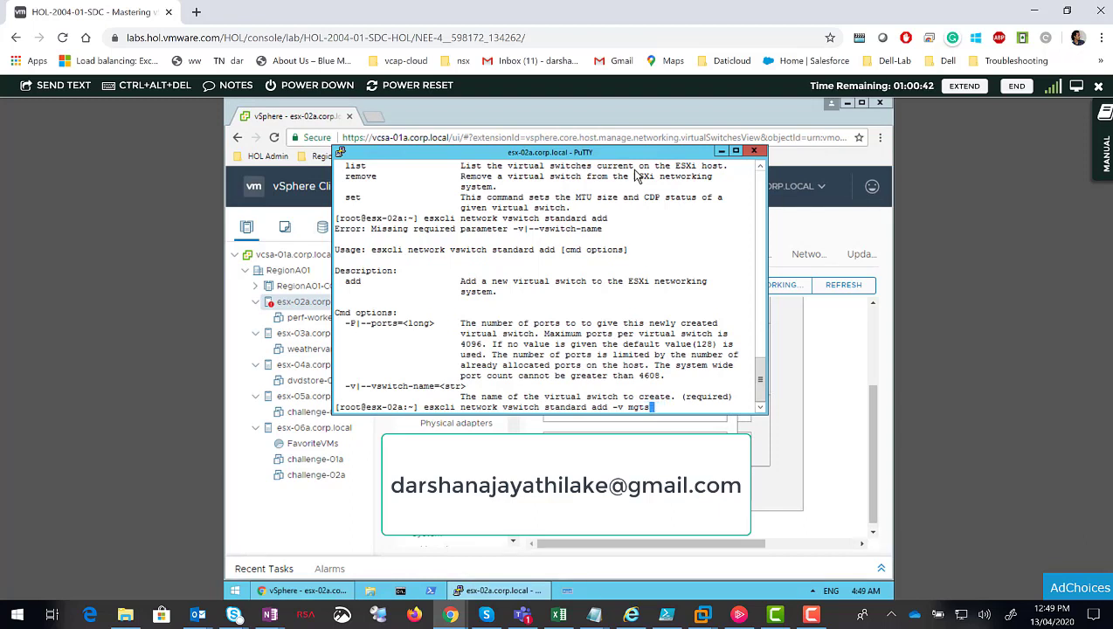
type("w")
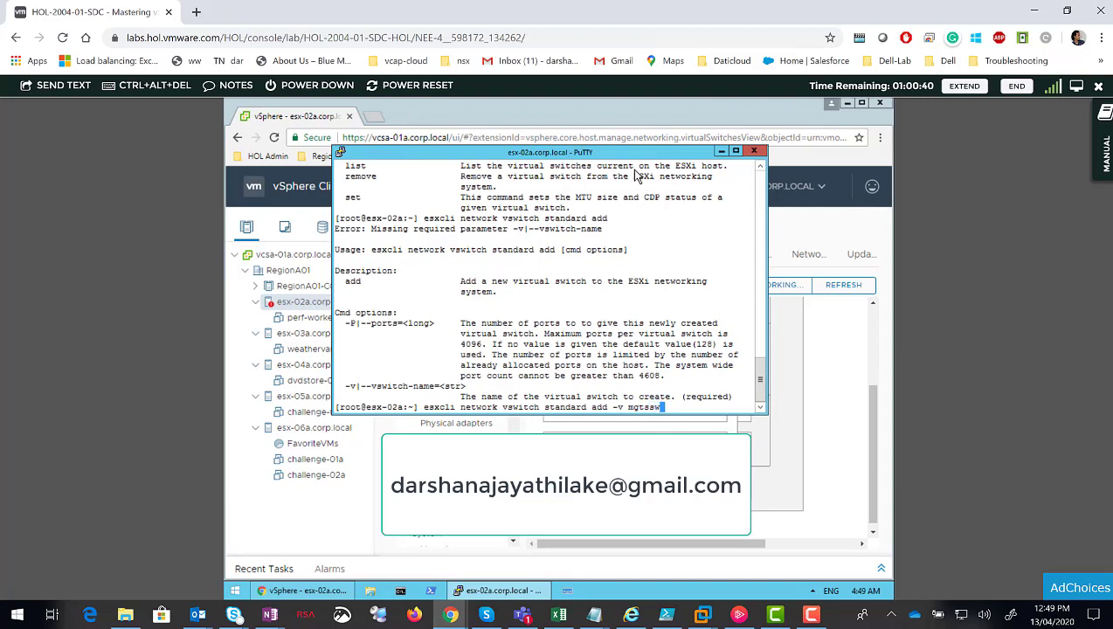
key("Return")
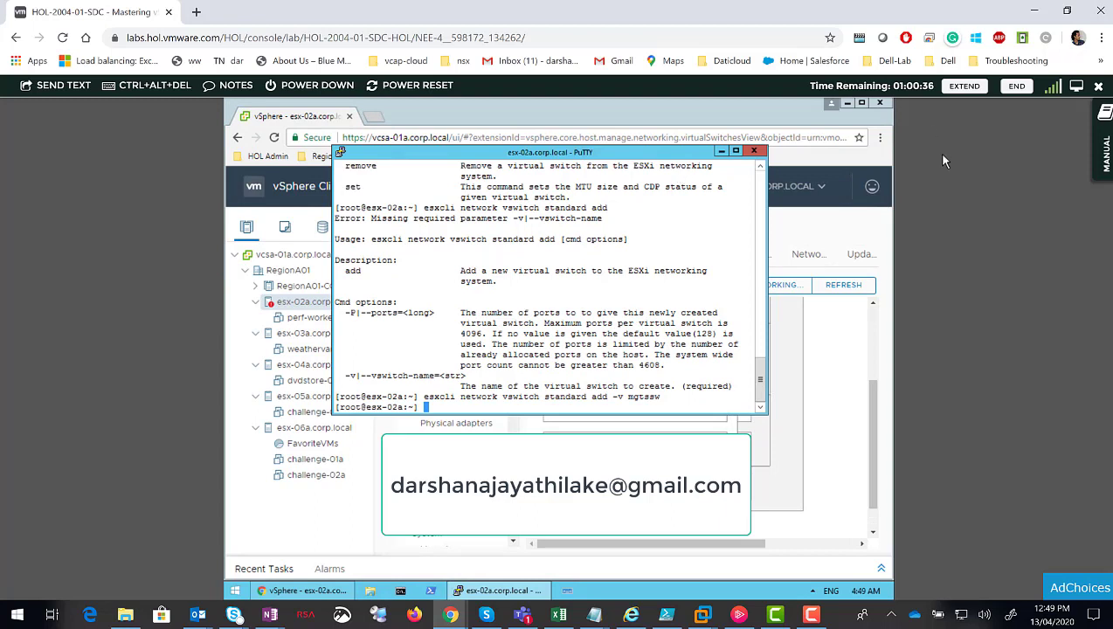
left_click(856, 226)
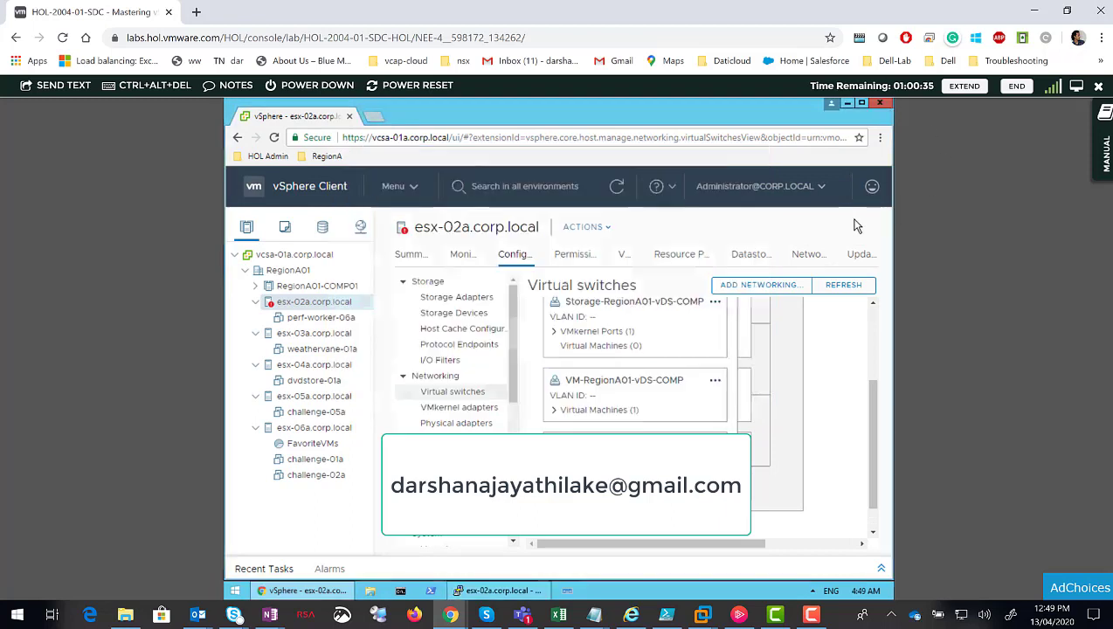
Refresh the virtual switches view of esx-02a.corp.local and expand the standard switch mgtssw
left_click(617, 188)
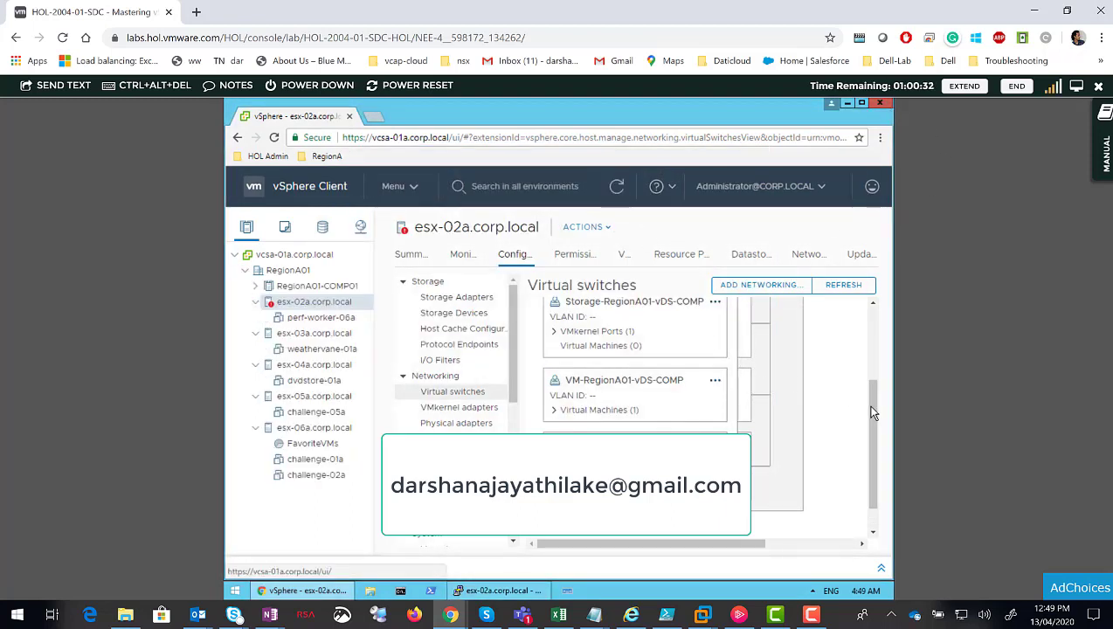
left_click_drag(873, 410, 865, 311)
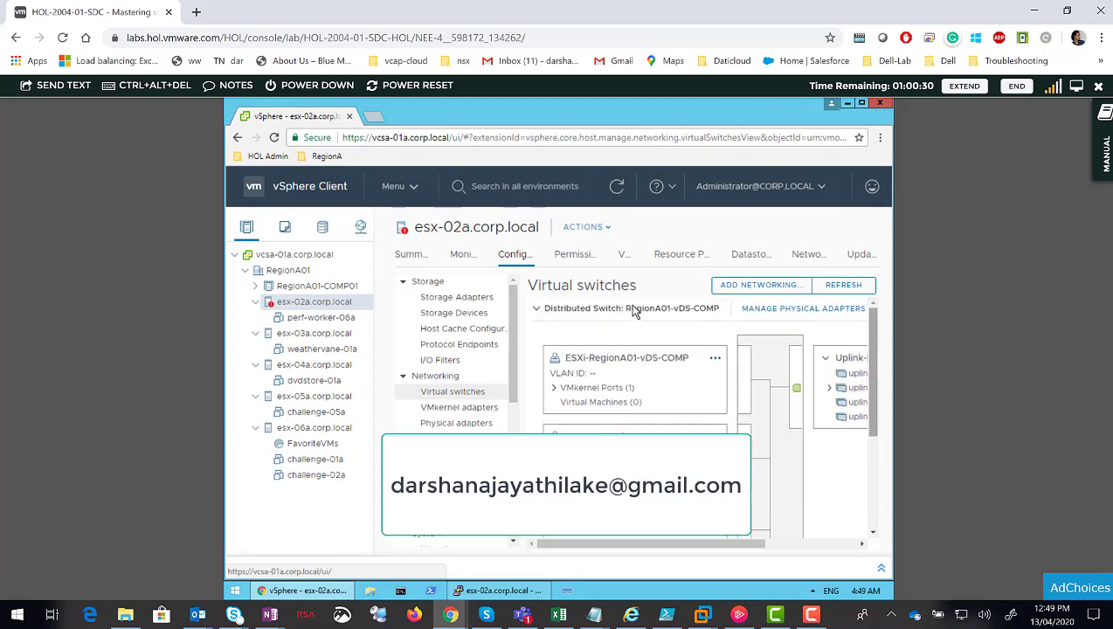
left_click(868, 470)
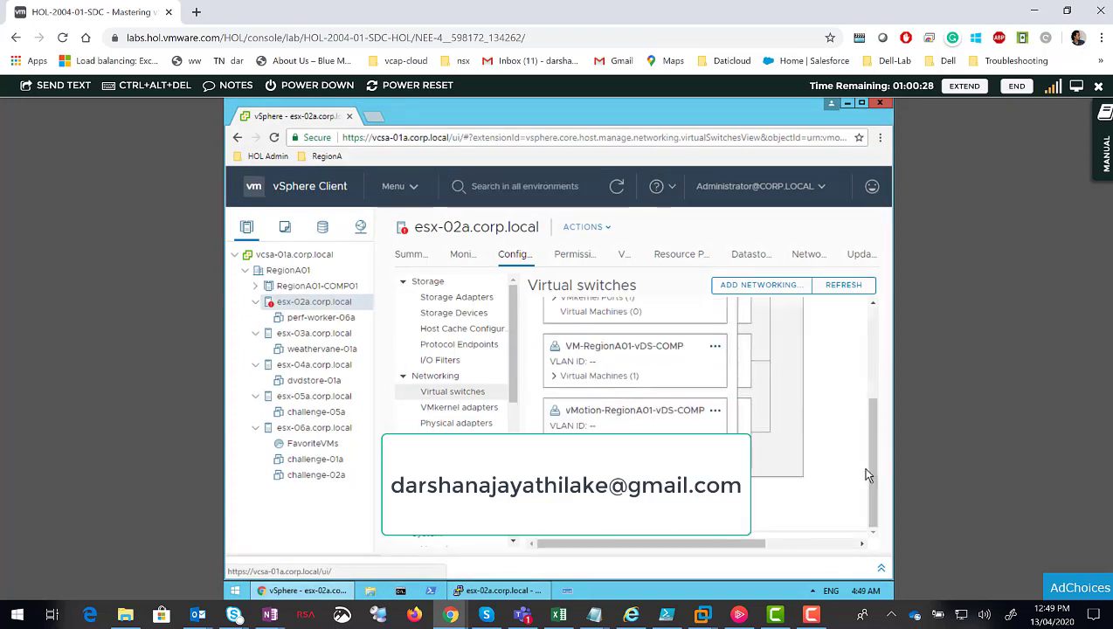
scroll(760, 440, "up", 1)
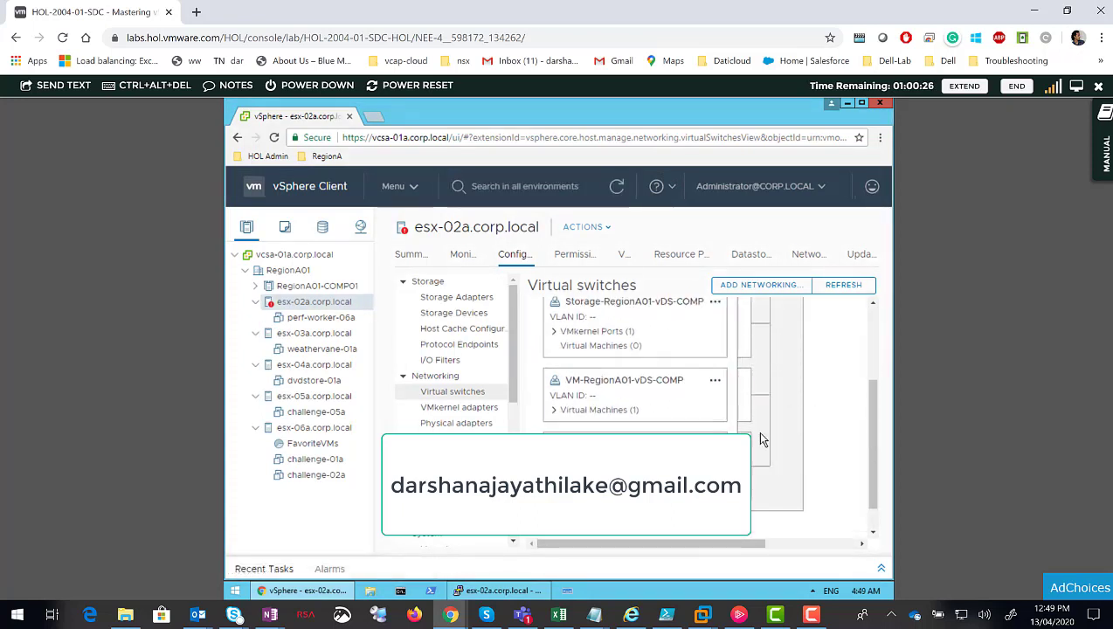
left_click_drag(869, 416, 869, 483)
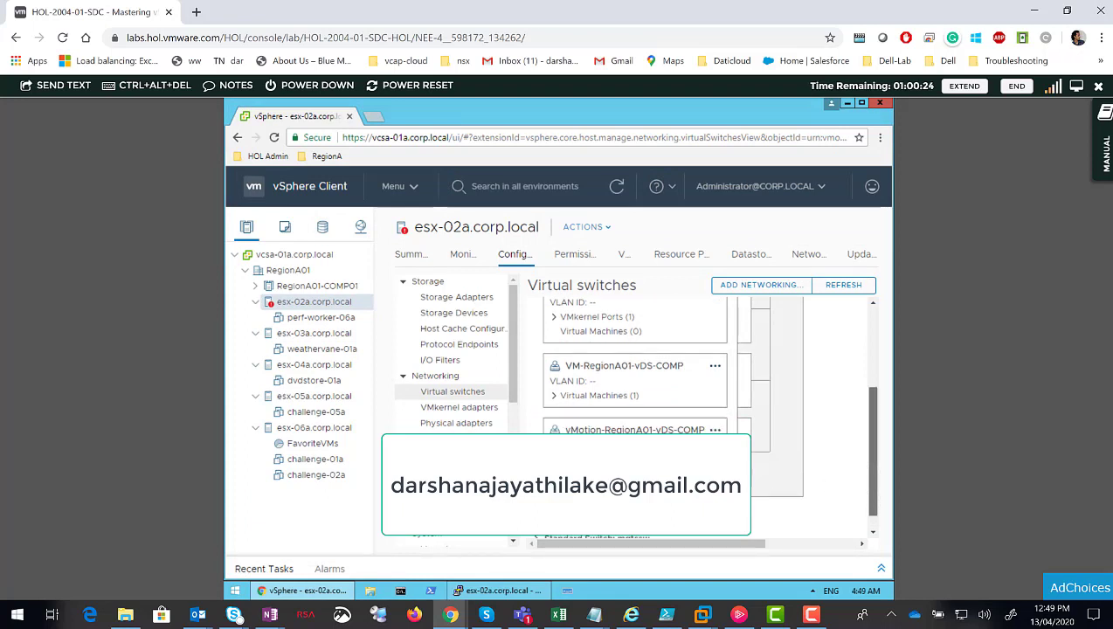
left_click(536, 519)
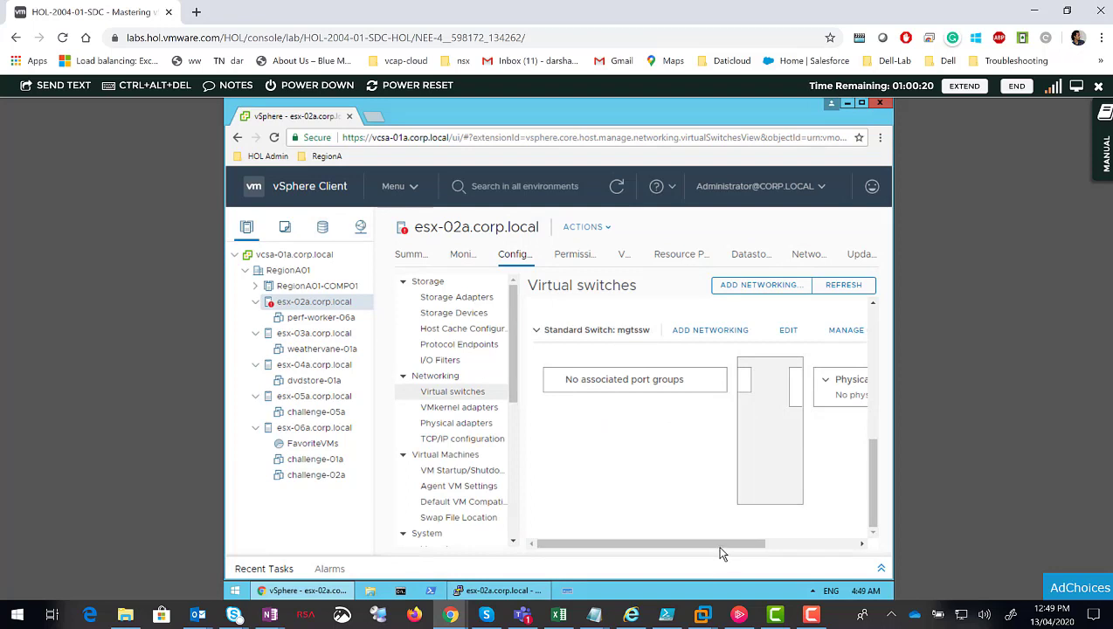
Assign the physical network adapter vmnic1 to the standard switch mgtssw as an active adapter
left_click_drag(758, 546, 664, 539)
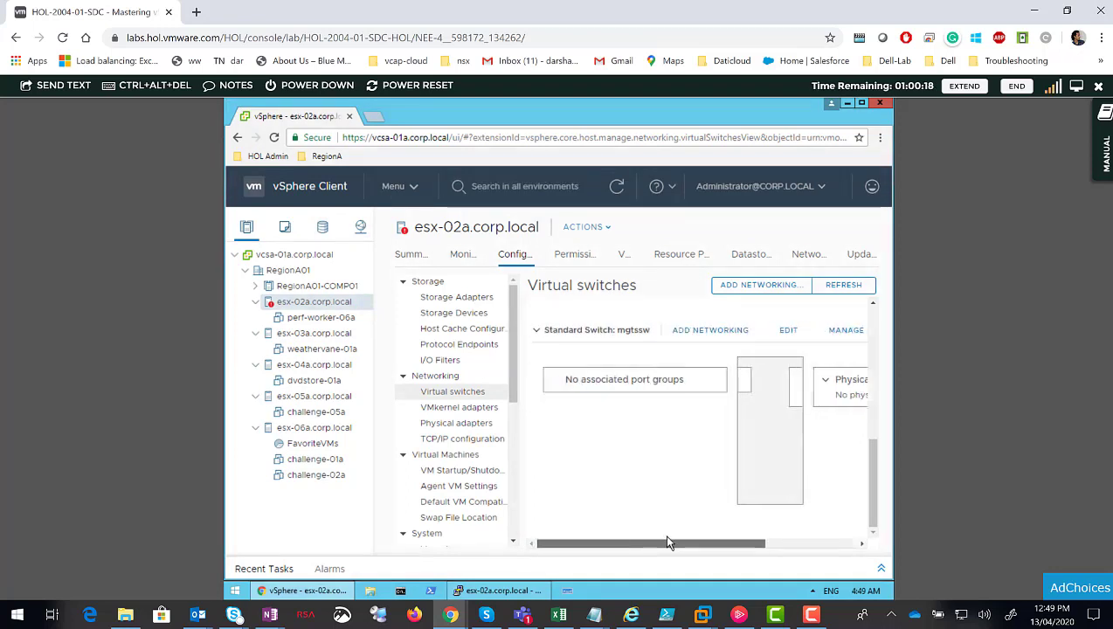
left_click(860, 548)
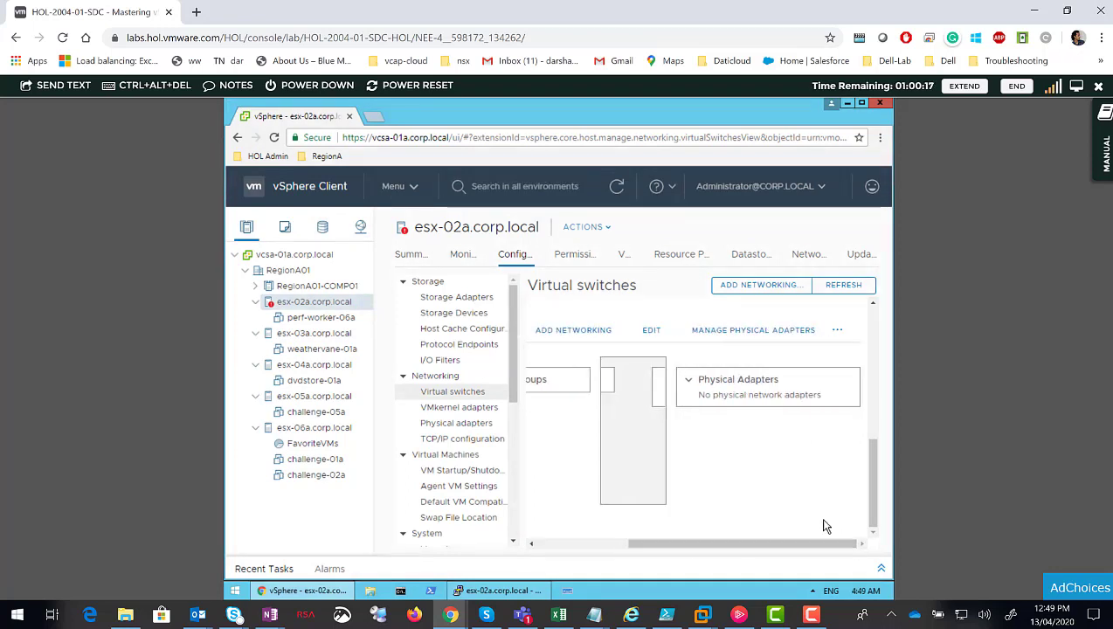
left_click(753, 330)
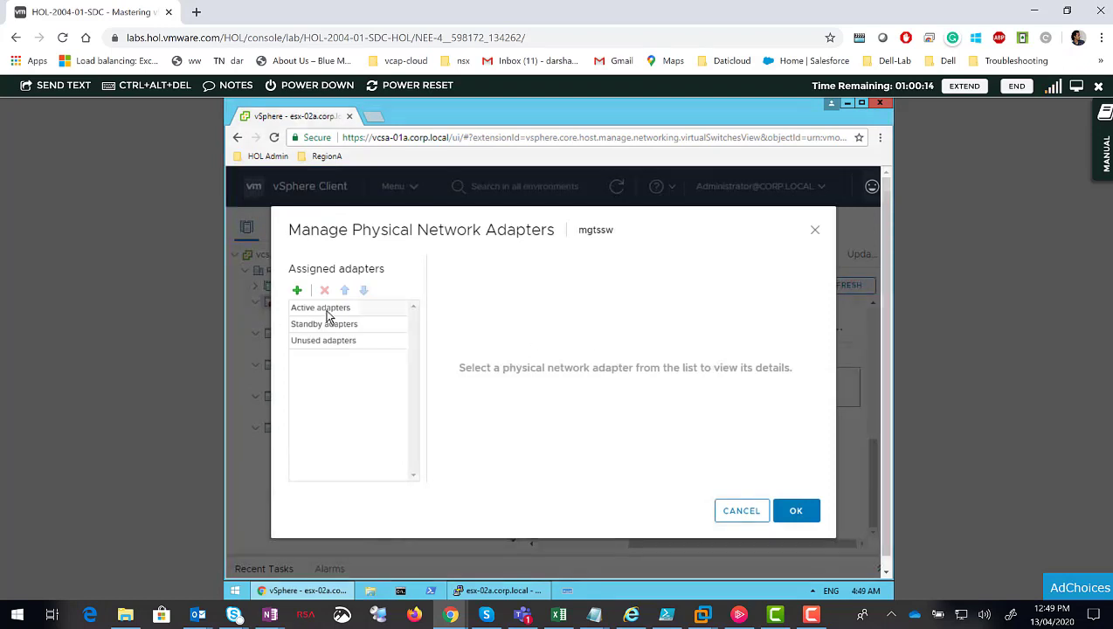
left_click(300, 306)
left_click(297, 290)
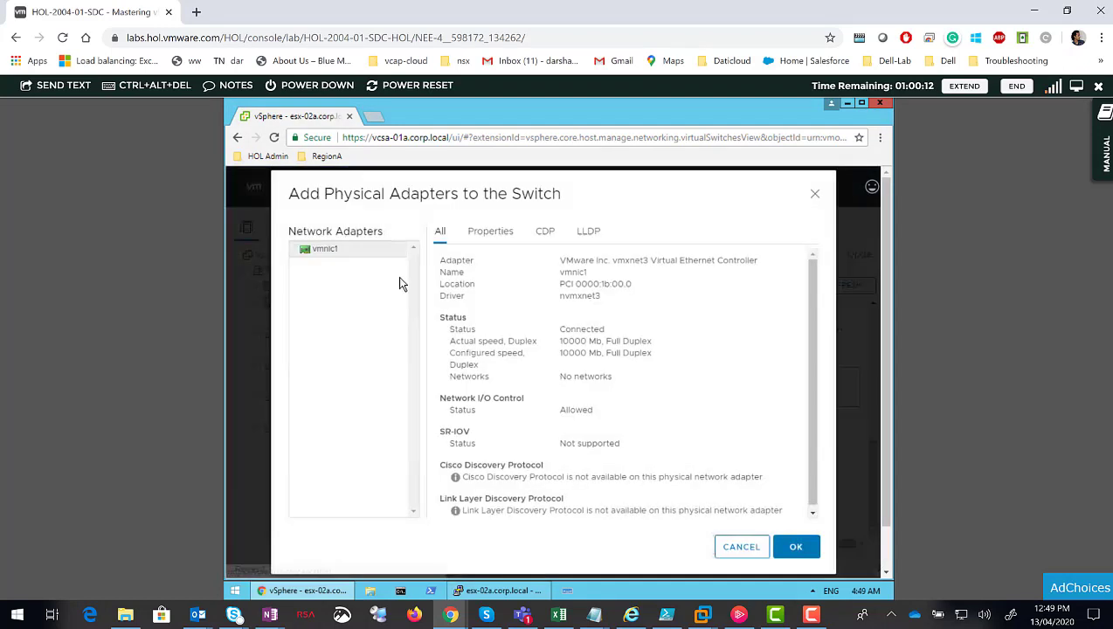
left_click(805, 550)
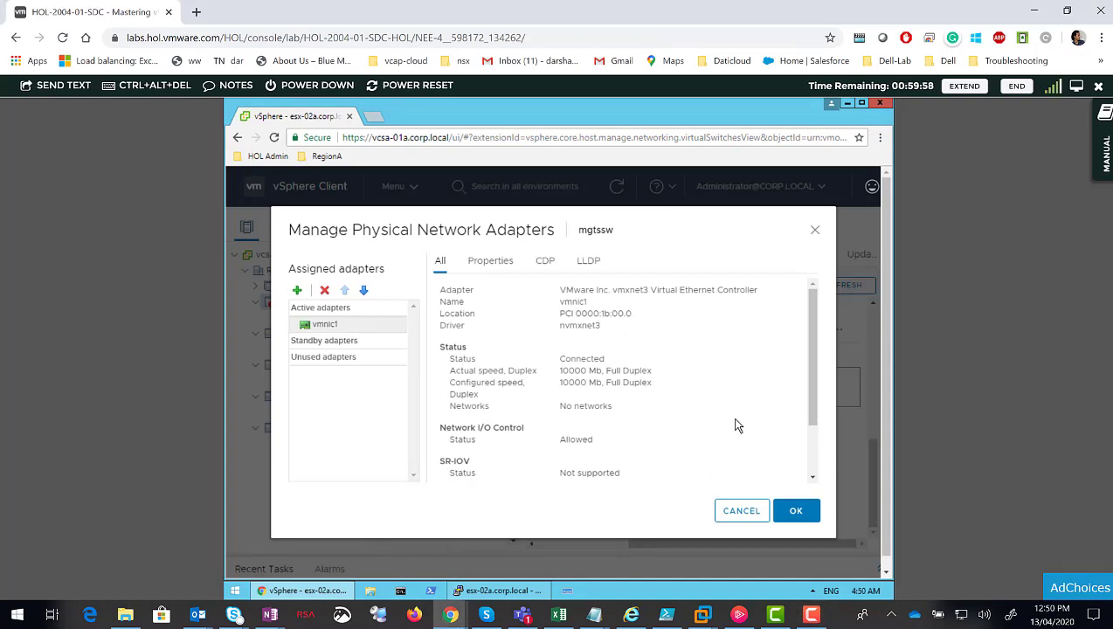
left_click(782, 508)
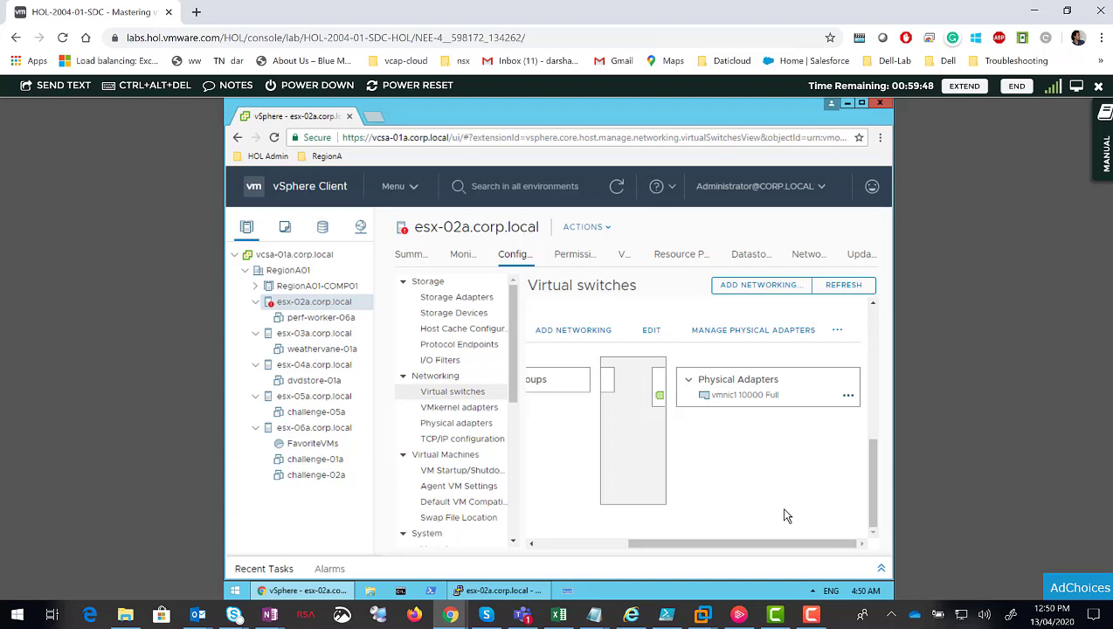
left_click_drag(780, 544, 559, 535)
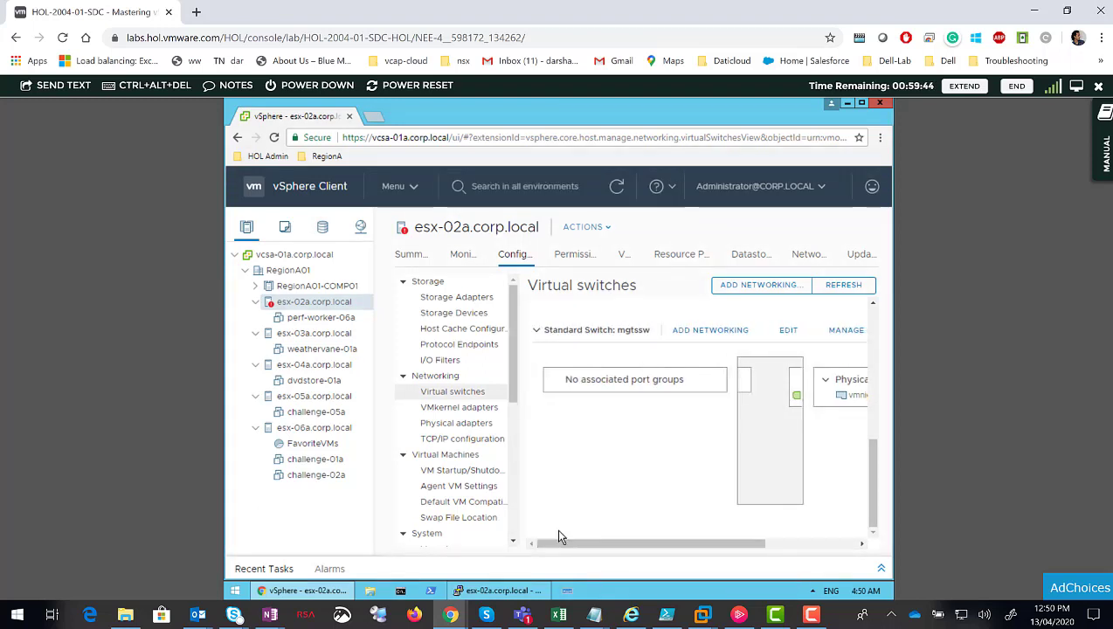